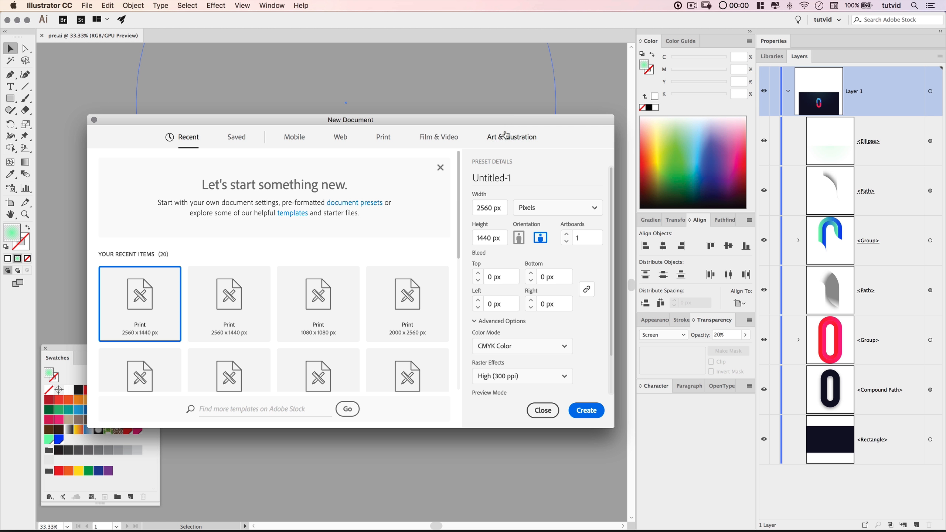
Create a new 2560 x 1440 px document in RGB color mode
{"action": "left_click_drag", "start_coordinate": [490, 123], "coordinate": [490, 104]}
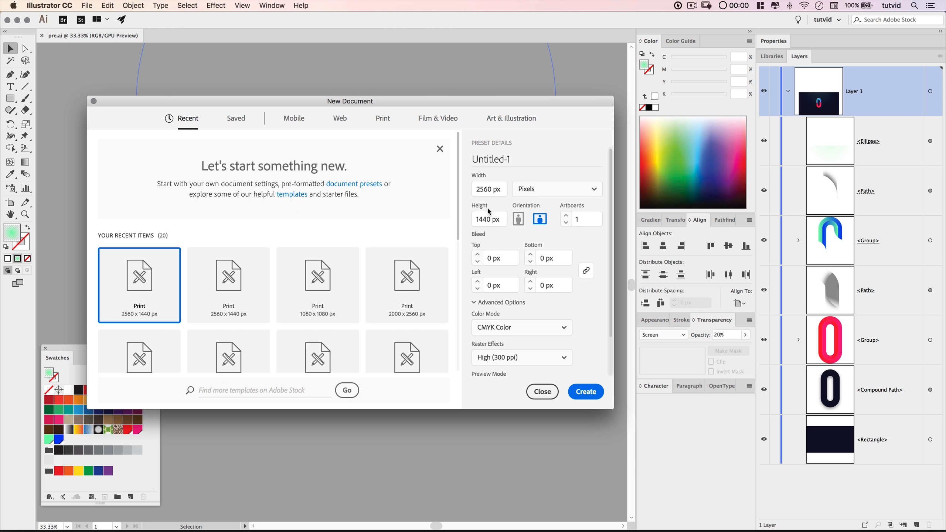
{"action": "left_click", "coordinate": [498, 326]}
{"action": "left_click", "coordinate": [499, 302]}
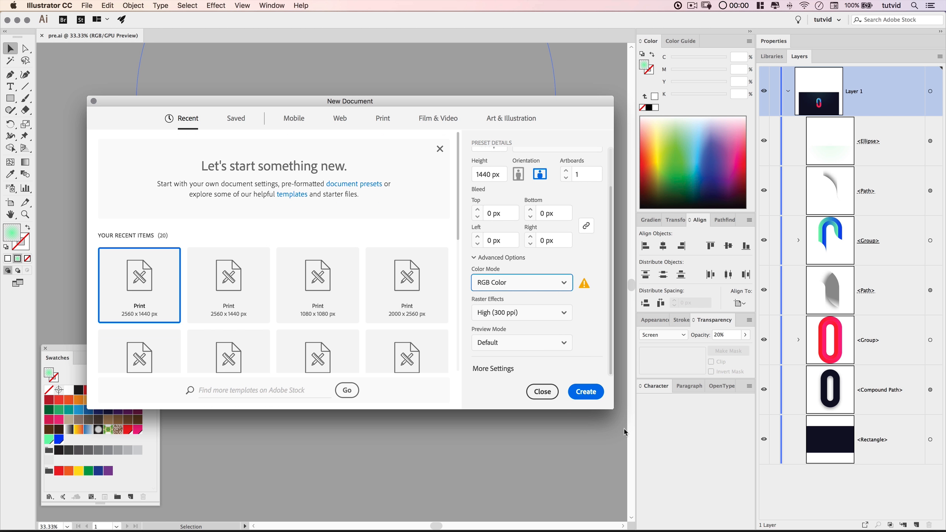
{"action": "left_click", "coordinate": [586, 391]}
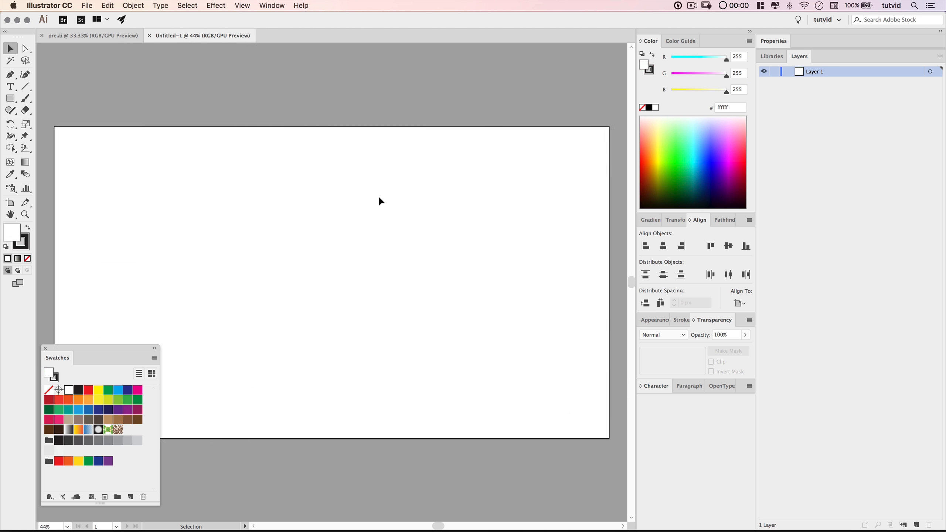
Draw a 2560 x 1440 px rectangle
{"action": "left_click", "coordinate": [10, 98]}
{"action": "left_click", "coordinate": [251, 206]}
{"action": "type", "text": "2560"}
{"action": "key", "text": "Tab"}
{"action": "type", "text": "1440"}
{"action": "key", "text": "Return"}
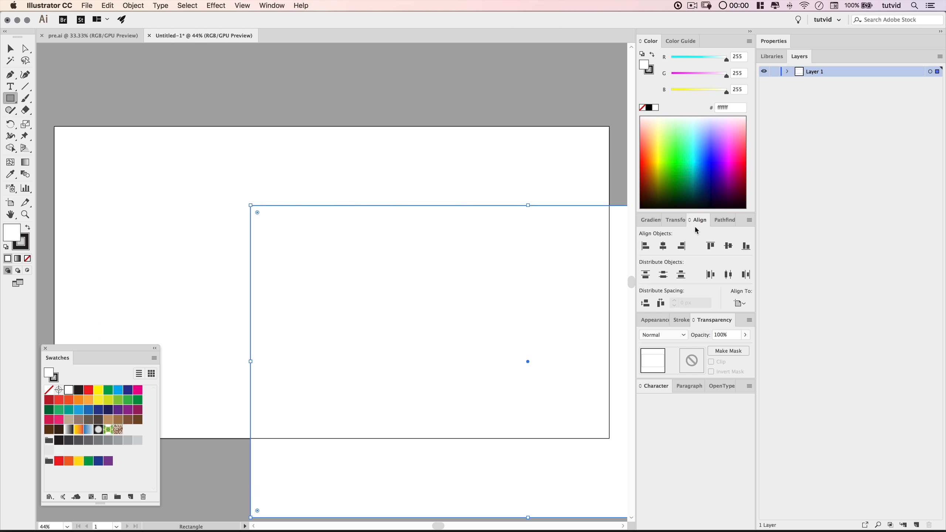
Center the rectangle horizontally and vertically on the artboard
{"action": "left_click", "coordinate": [740, 303]}
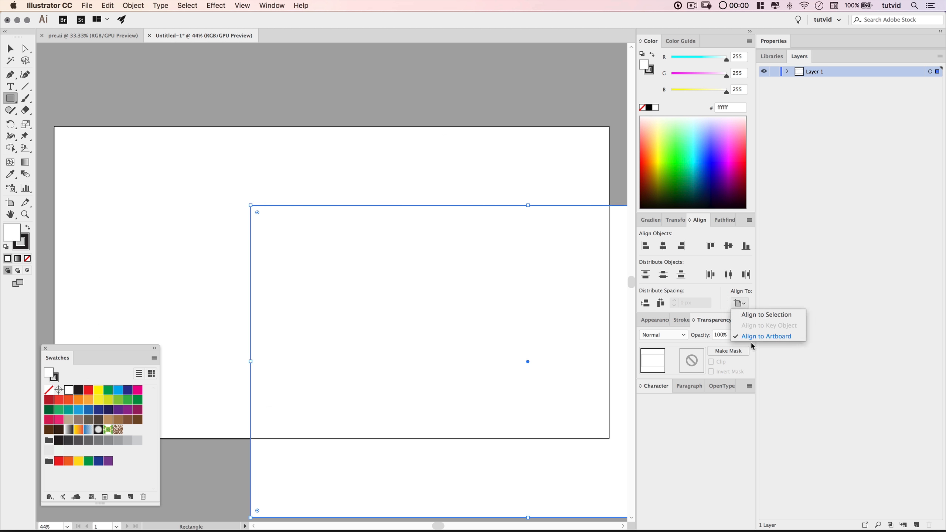
{"action": "left_click", "coordinate": [774, 330]}
{"action": "left_click", "coordinate": [663, 247]}
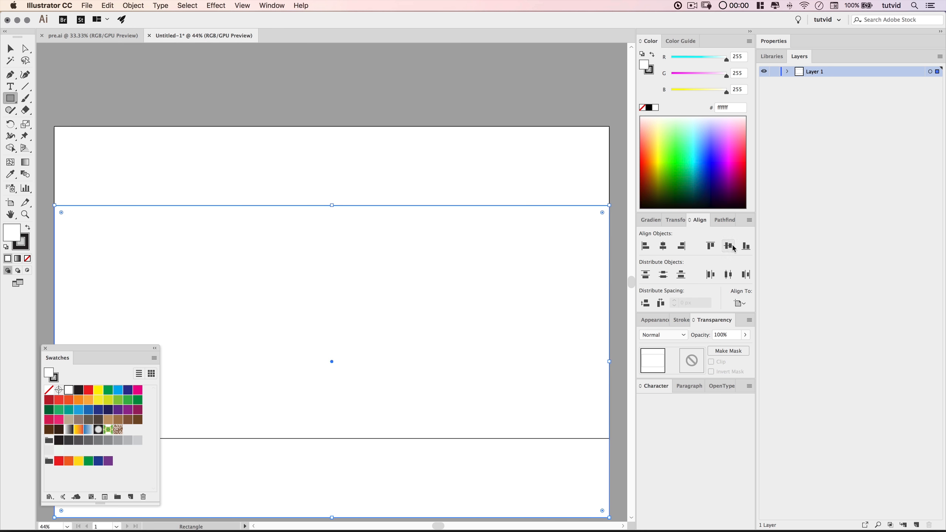
{"action": "left_click", "coordinate": [728, 246]}
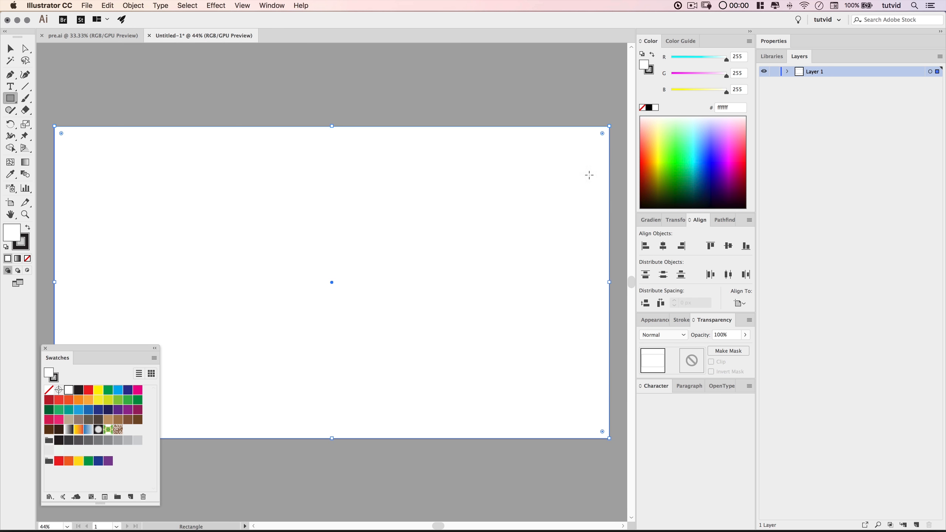
Remove the rectangle's stroke and set its fill color to RGB 10, 10, 40
{"action": "left_click", "coordinate": [27, 248]}
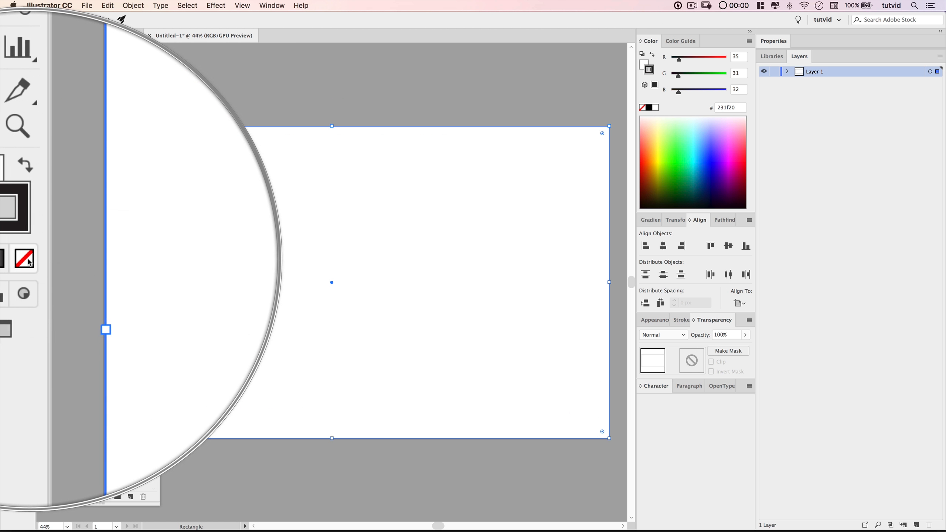
{"action": "left_click", "coordinate": [28, 259]}
{"action": "left_click", "coordinate": [14, 232]}
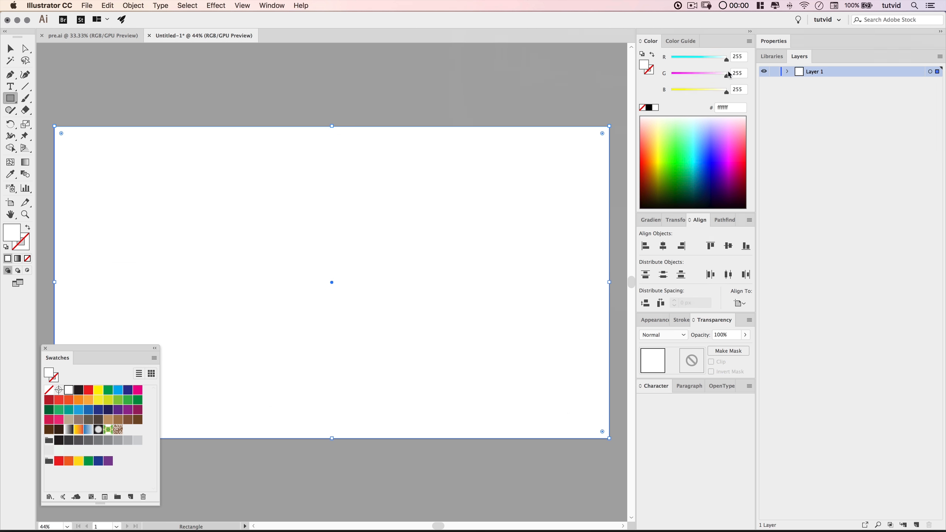
{"action": "left_click", "coordinate": [737, 57]}
{"action": "type", "text": "10"}
{"action": "key", "text": "Tab"}
{"action": "type", "text": "10"}
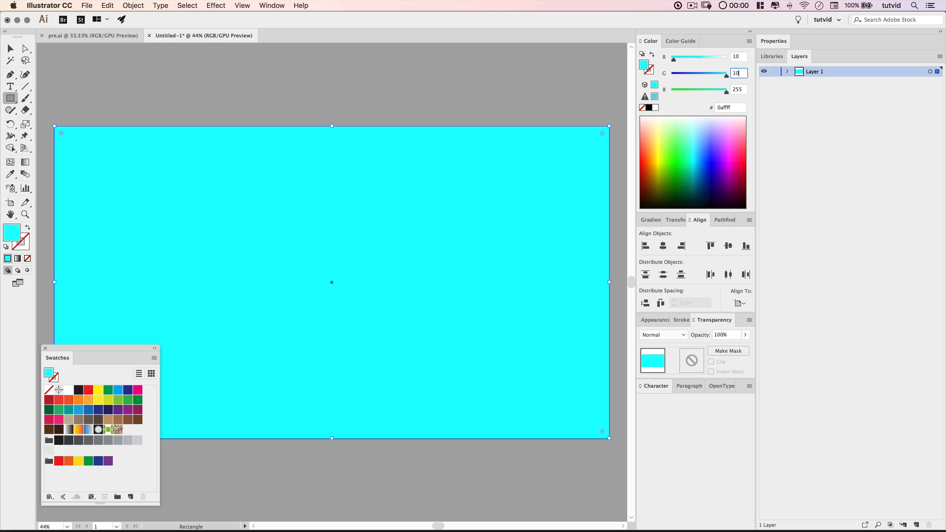
{"action": "key", "text": "Tab"}
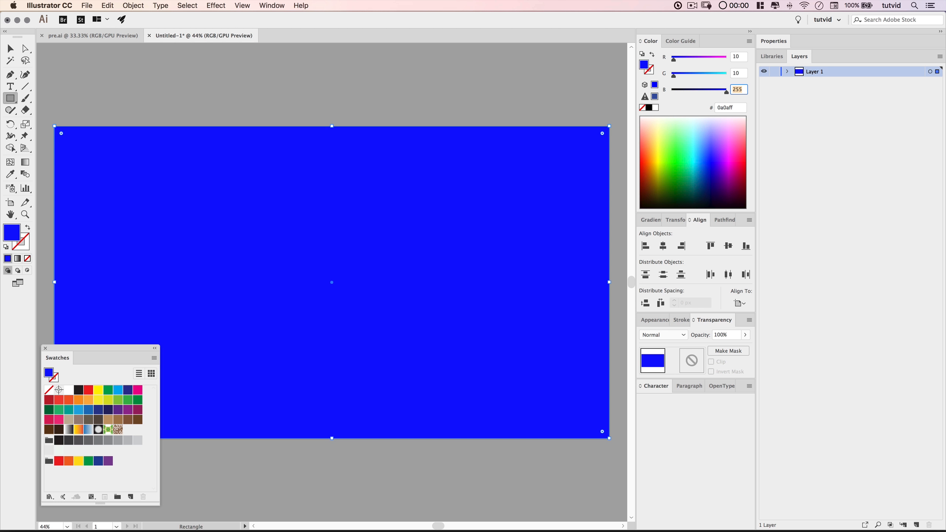
{"action": "type", "text": "40"}
{"action": "key", "text": "Tab"}
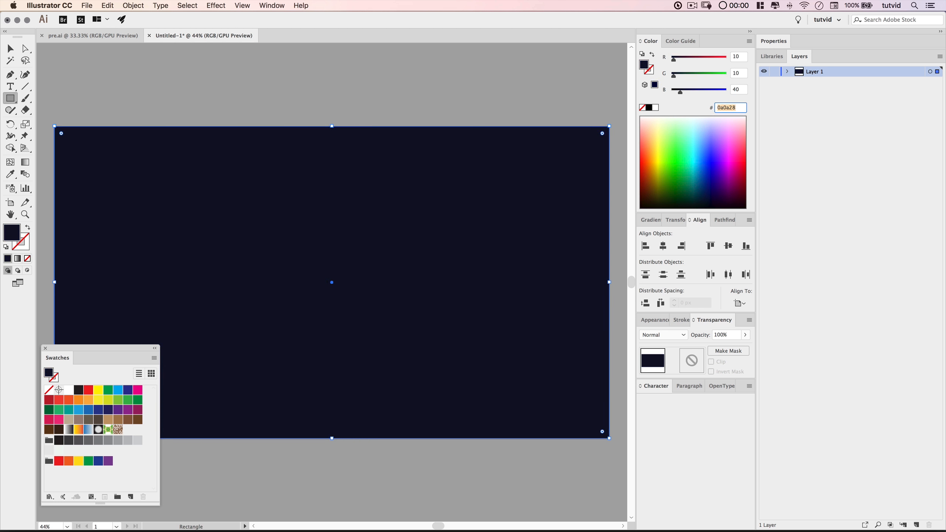
Rename Layer 1 as BG and lock it
{"action": "double_click", "coordinate": [813, 75]}
{"action": "type", "text": "BG"}
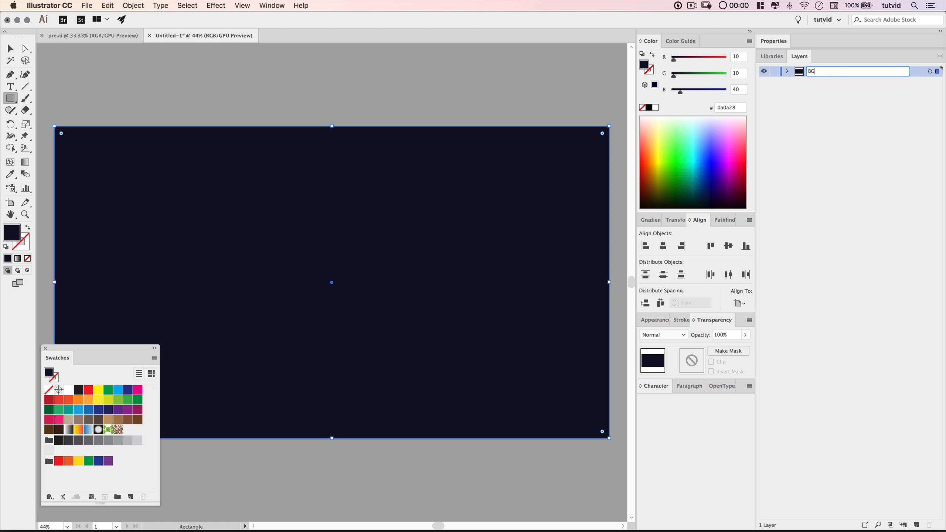
{"action": "key", "text": "Return"}
{"action": "left_click", "coordinate": [774, 71]}
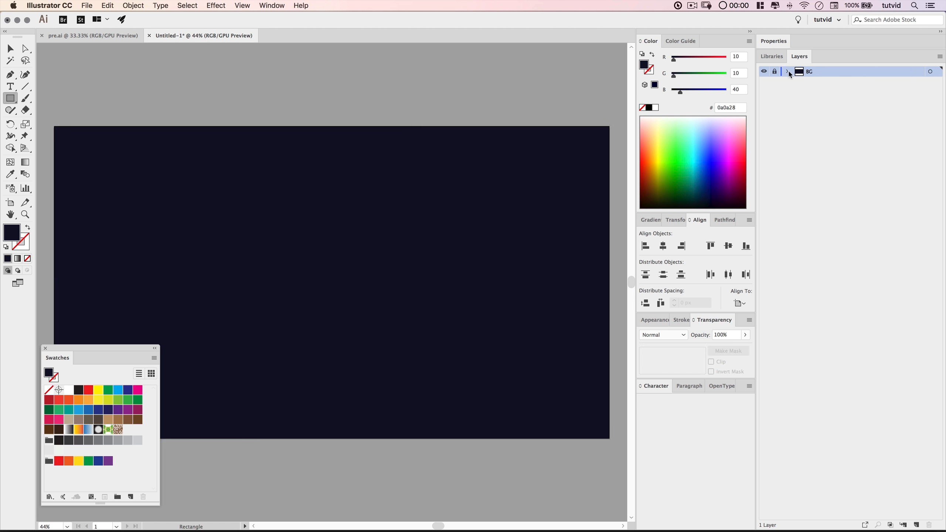
Enlarge the layer thumbnails by setting the layer row size to 100 pixels
{"action": "left_click", "coordinate": [939, 56]}
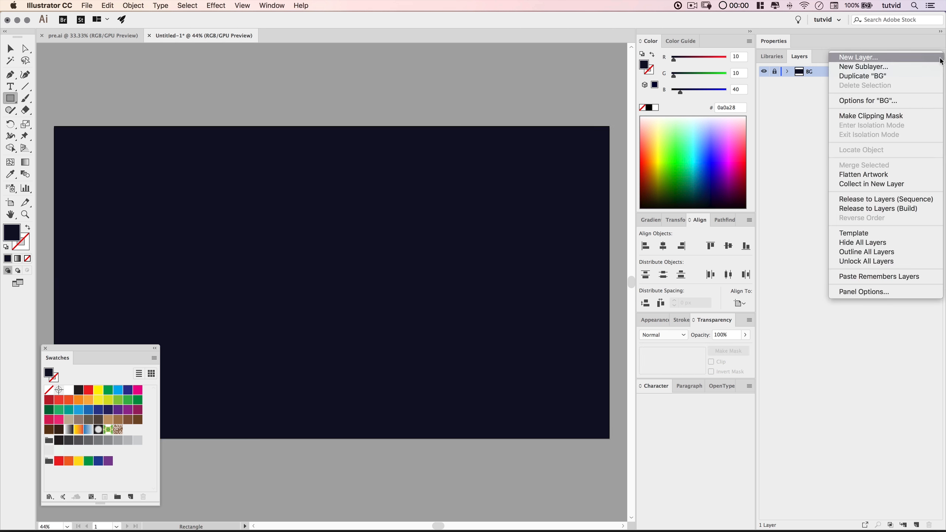
{"action": "left_click", "coordinate": [864, 293]}
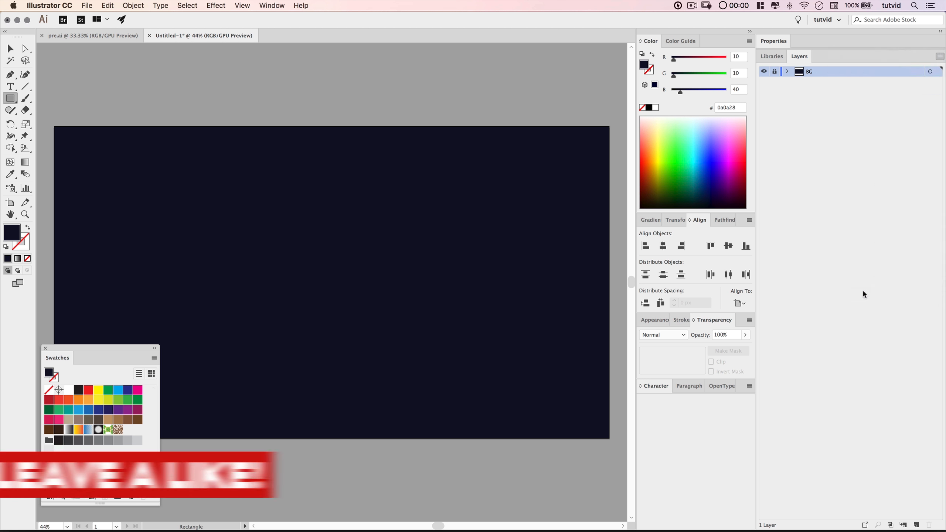
{"action": "left_click", "coordinate": [353, 245]}
{"action": "type", "text": "100"}
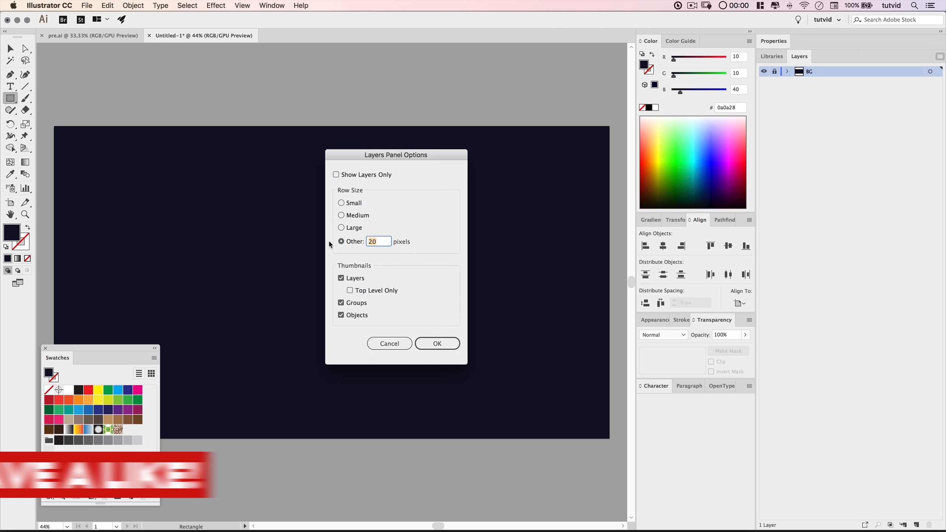
{"action": "key", "text": "Return"}
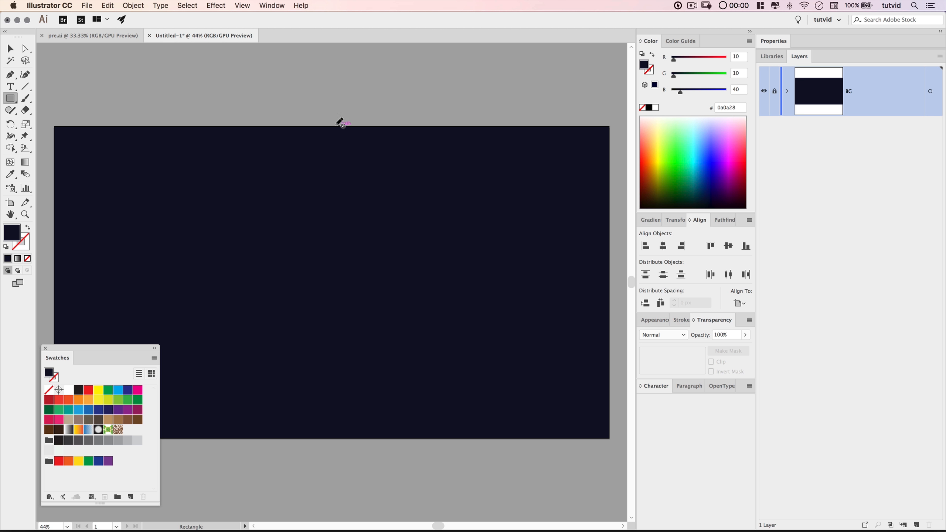
Save the document as recd.ai
{"action": "left_click", "coordinate": [243, 5]}
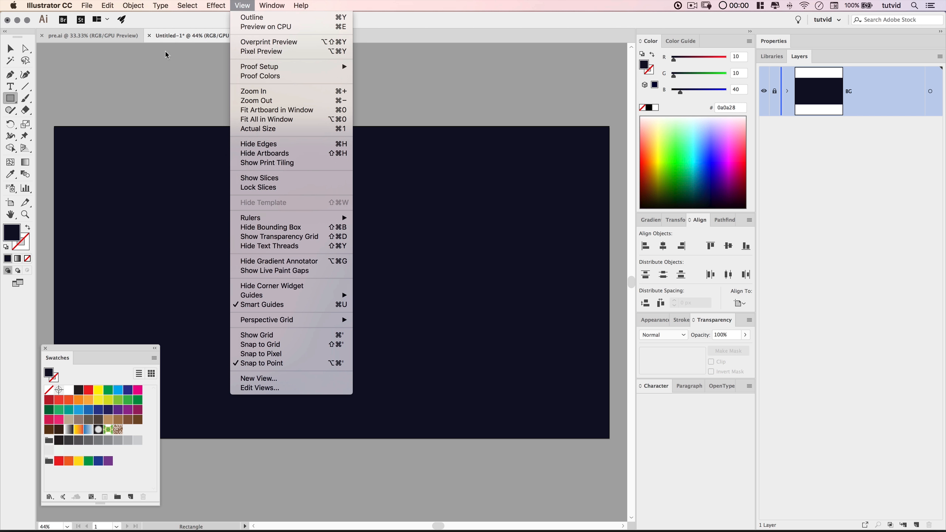
{"action": "left_click", "coordinate": [175, 92]}
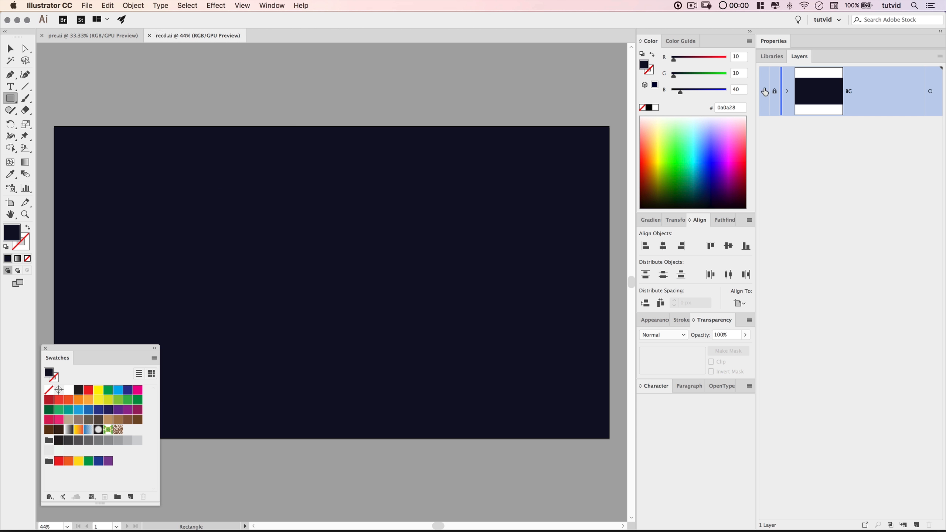
Hide the BG layer and add a new layer above it
{"action": "left_click", "coordinate": [765, 91]}
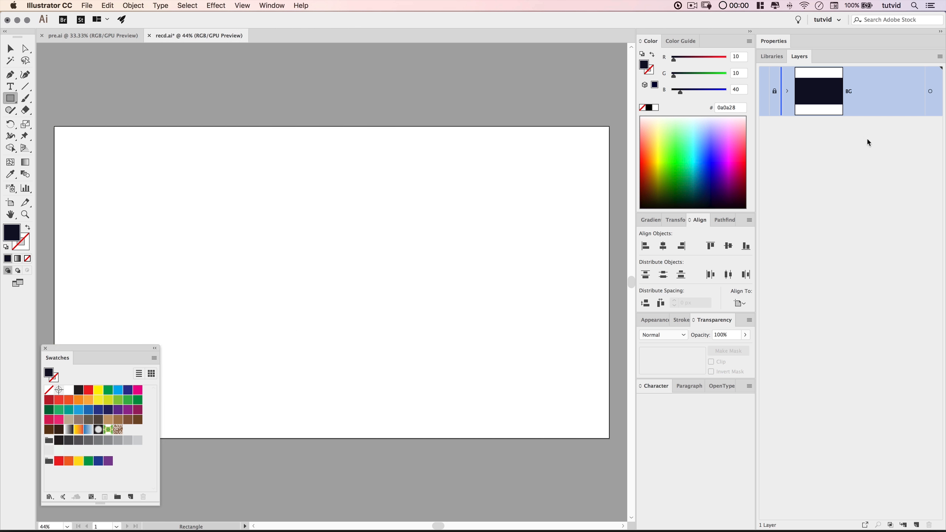
{"action": "left_click", "coordinate": [916, 525]}
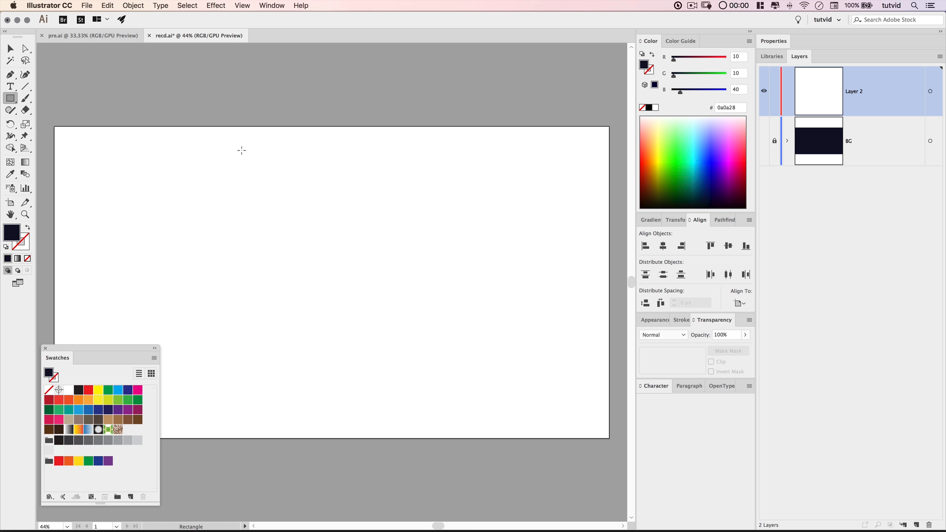
Draw a 300 x 300 px circle near the middle of the artboard with the Ellipse tool
{"action": "left_click", "coordinate": [10, 98]}
{"action": "left_click", "coordinate": [62, 122]}
{"action": "left_click", "coordinate": [319, 241]}
{"action": "type", "text": "200"}
{"action": "key", "text": "Tab"}
{"action": "type", "text": "200"}
{"action": "key", "text": "Return"}
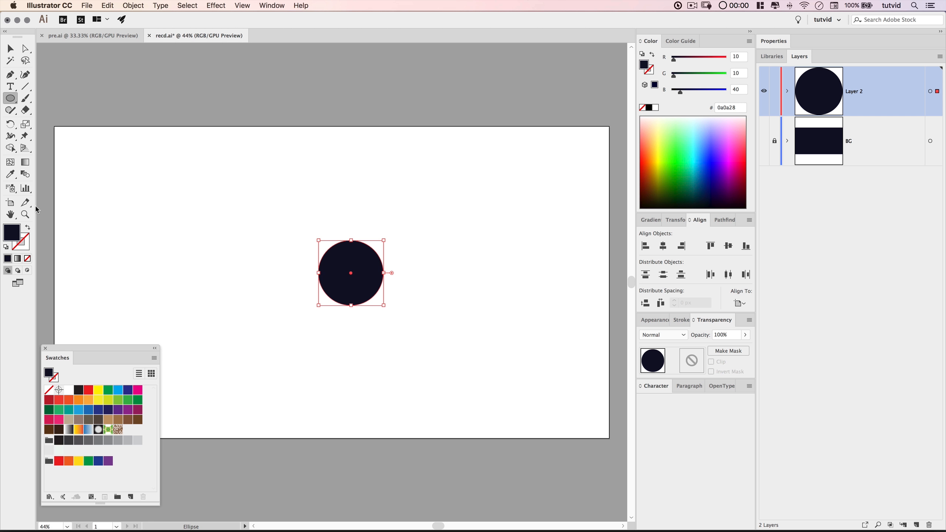
Give the circle a black stroke with no fill and move it up and slightly left on the artboard
{"action": "left_click", "coordinate": [29, 228]}
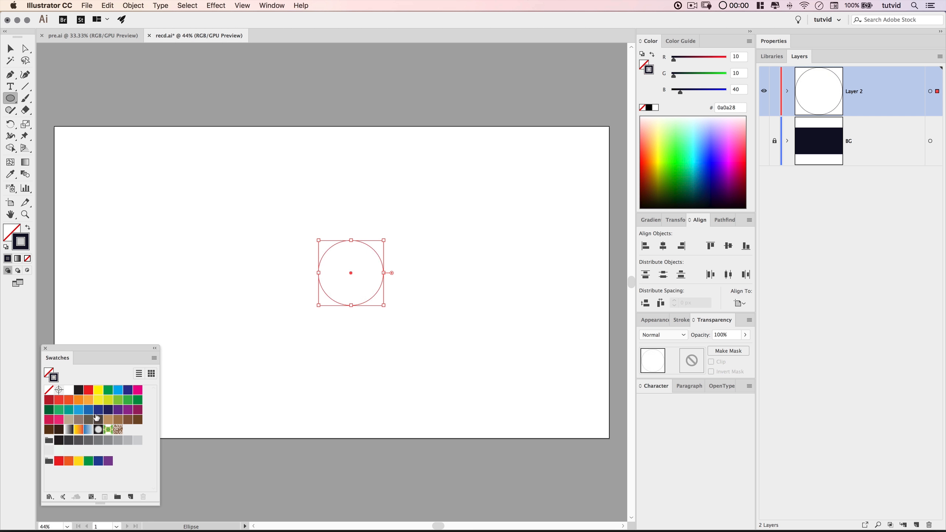
{"action": "left_click", "coordinate": [649, 107]}
{"action": "key", "text": "v"}
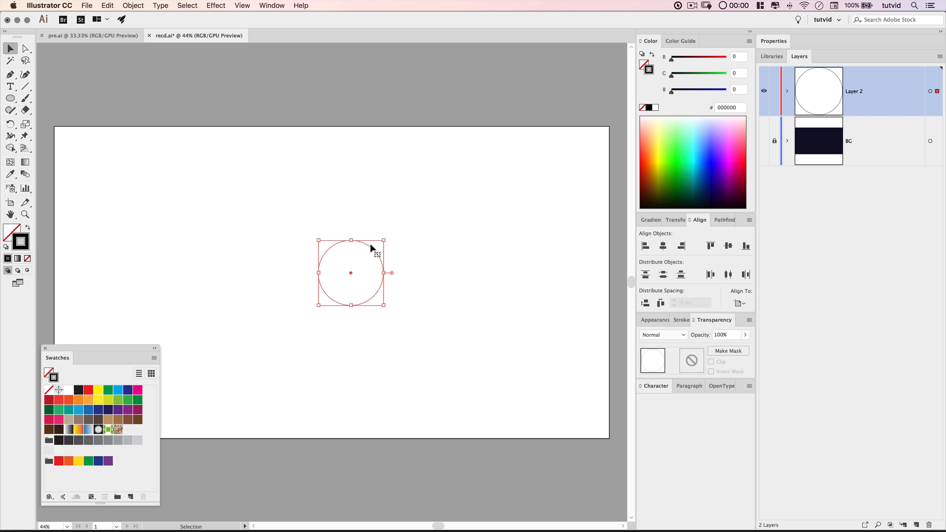
{"action": "left_click_drag", "start_coordinate": [372, 249], "coordinate": [363, 202]}
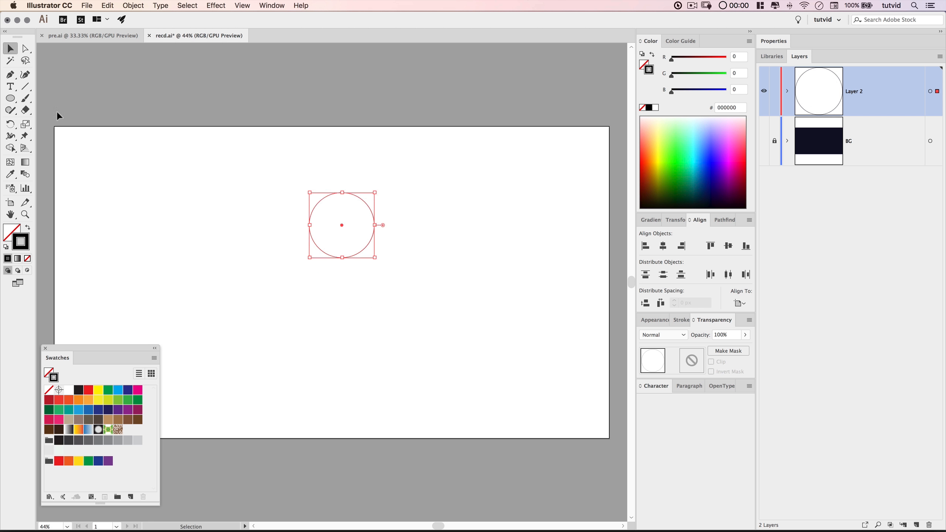
Draw a 200 x 200 px circle to the lower right of the large circle
{"action": "left_click", "coordinate": [10, 99]}
{"action": "left_click", "coordinate": [404, 236]}
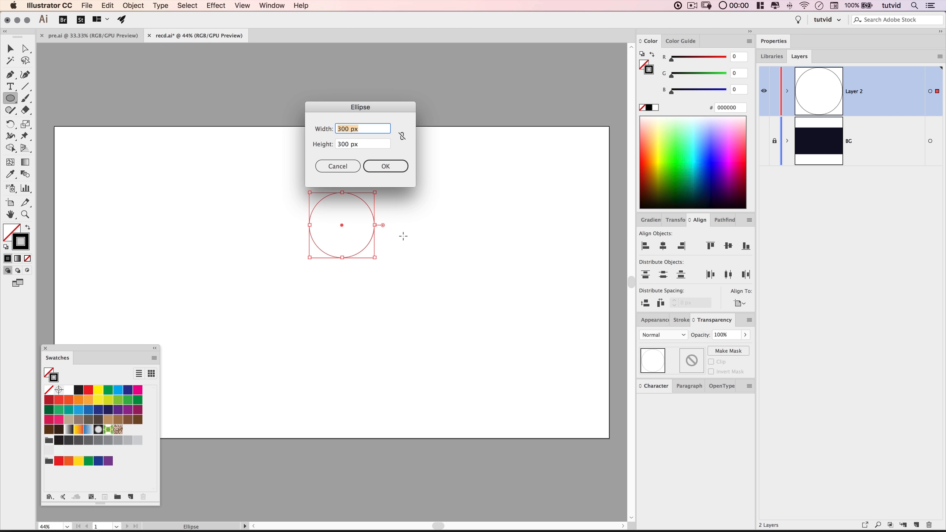
{"action": "type", "text": "200"}
{"action": "key", "text": "Tab"}
{"action": "type", "text": "0"}
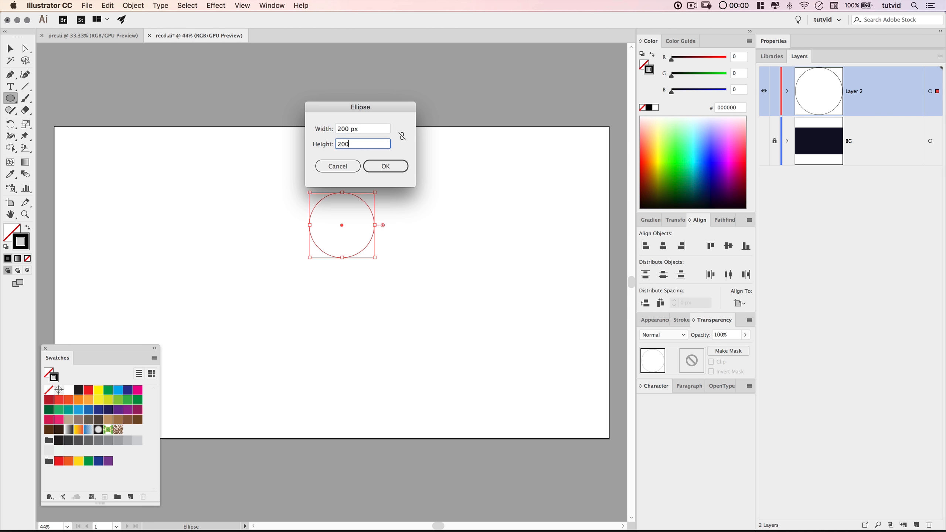
{"action": "key", "text": "Return"}
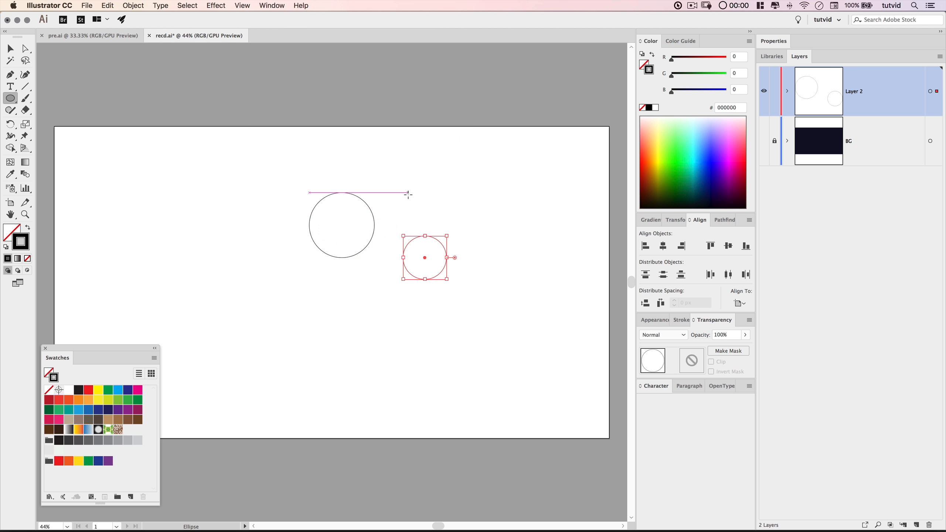
Draw a 100 x 100 px circle above the 200 px circle and deselect it
{"action": "left_click", "coordinate": [409, 194]}
{"action": "type", "text": "100"}
{"action": "key", "text": "Tab"}
{"action": "type", "text": "100"}
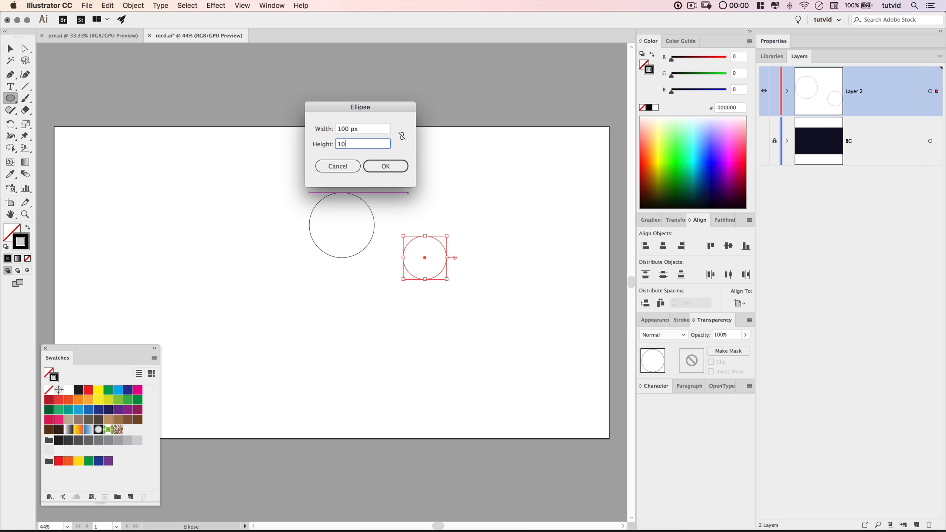
{"action": "key", "text": "Return"}
{"action": "key", "text": "v"}
{"action": "left_click", "coordinate": [344, 284]}
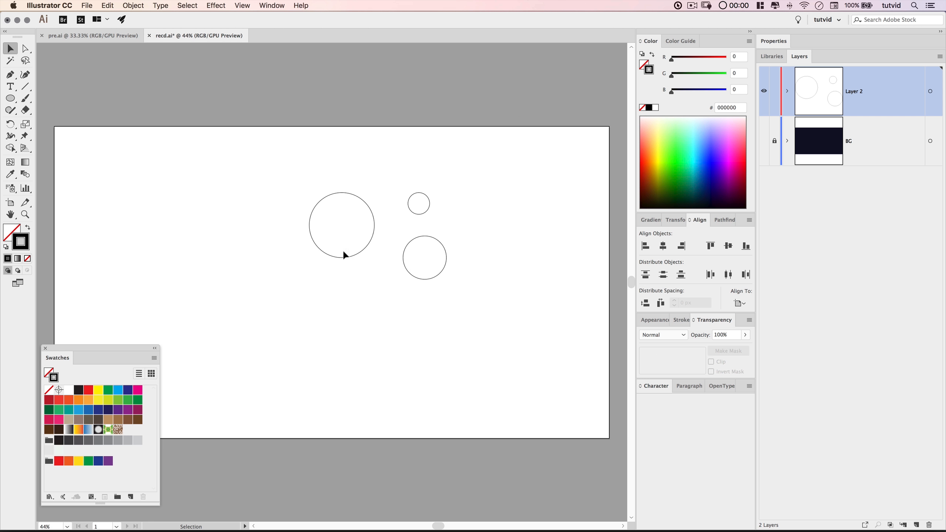
Align the centers of all three circles horizontally and vertically relative to the selection so that they are concentric
{"action": "left_click_drag", "start_coordinate": [286, 154], "coordinate": [508, 329]}
{"action": "left_click", "coordinate": [741, 304]}
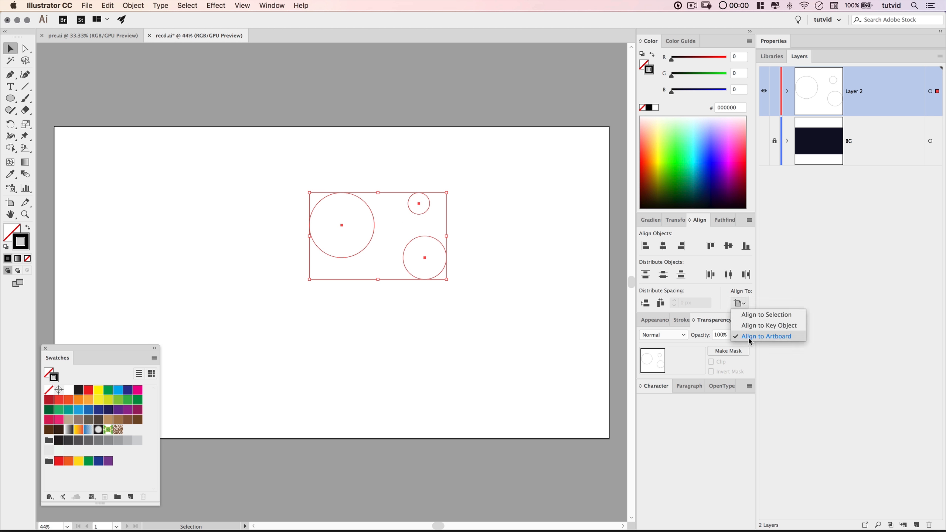
{"action": "left_click", "coordinate": [766, 315]}
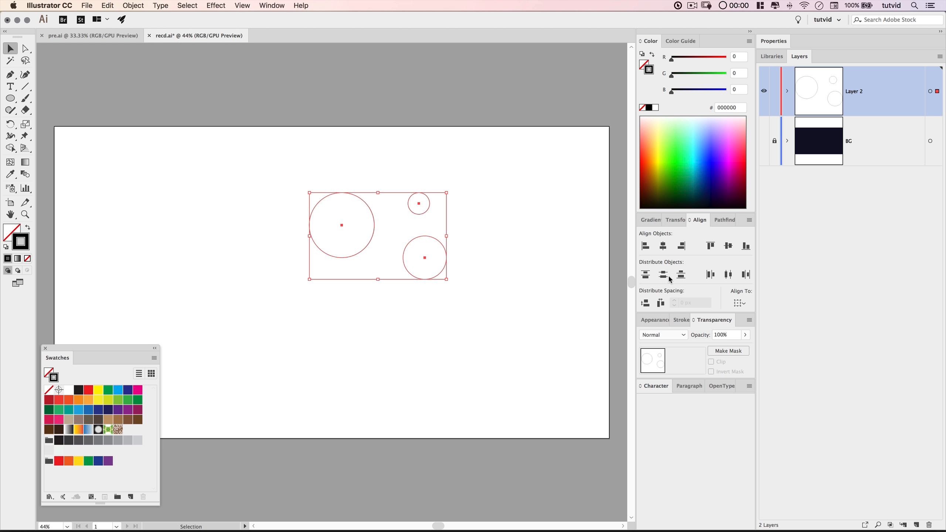
{"action": "left_click", "coordinate": [664, 246]}
{"action": "left_click", "coordinate": [728, 246]}
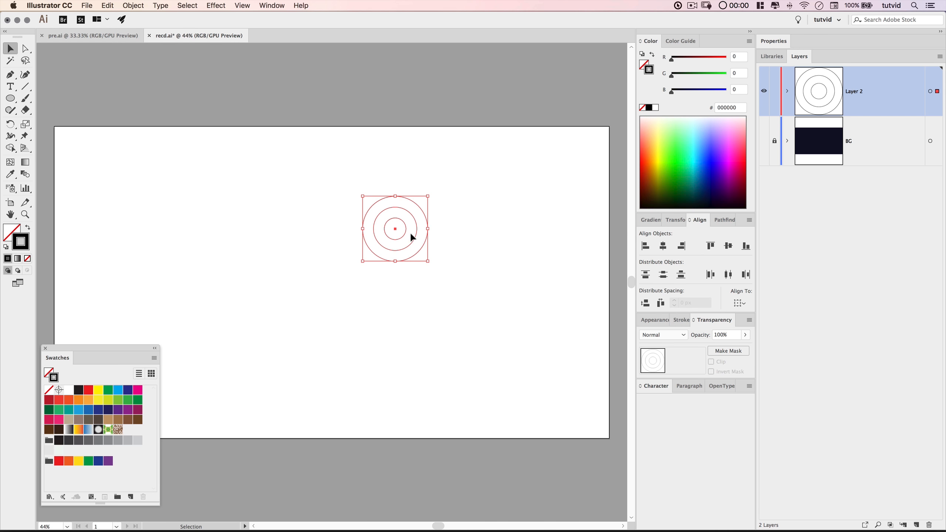
Move the three concentric circles together down and left to about the middle of the artboard
{"action": "left_click", "coordinate": [512, 270]}
{"action": "left_click_drag", "start_coordinate": [493, 169], "coordinate": [328, 319]}
{"action": "left_click_drag", "start_coordinate": [410, 227], "coordinate": [344, 280]}
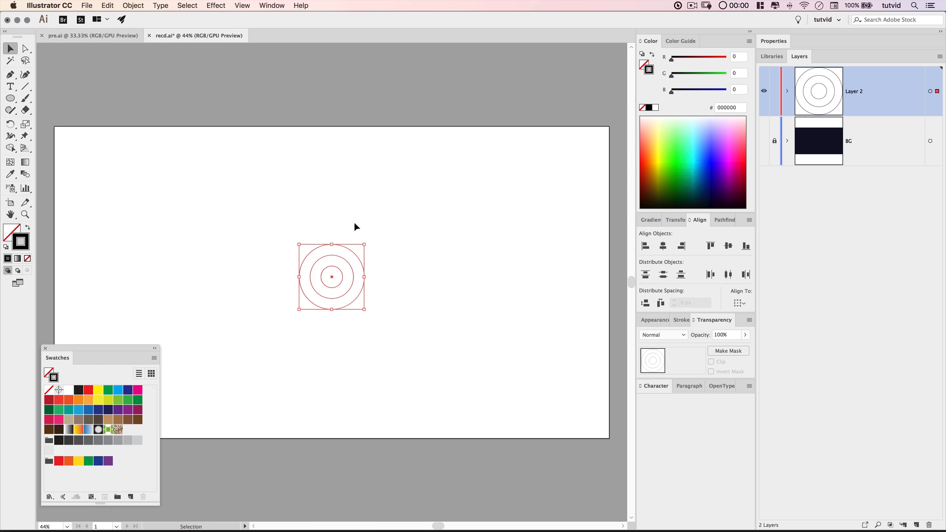
Move the three concentric circles straight up and duplicate the set directly below so that the two outer circles touch
{"action": "left_click_drag", "start_coordinate": [338, 276], "coordinate": [338, 243]}
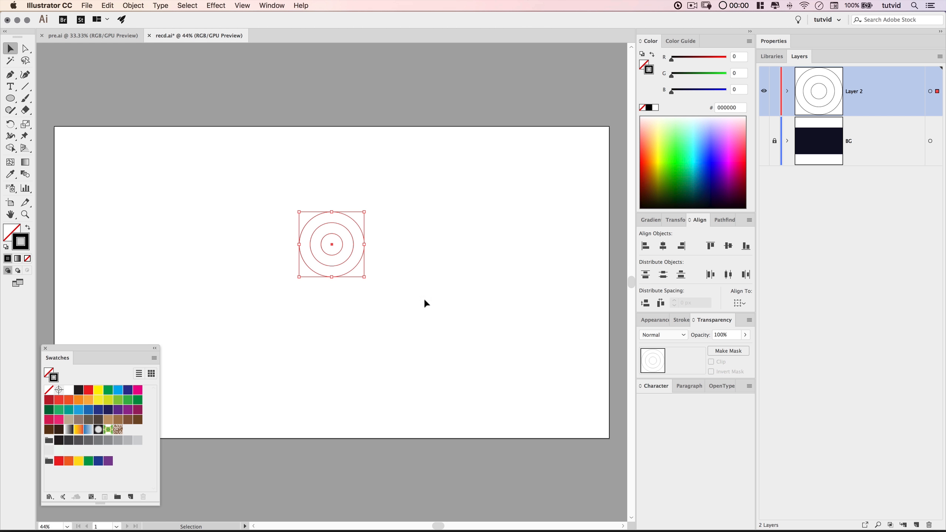
{"action": "left_click", "coordinate": [371, 370]}
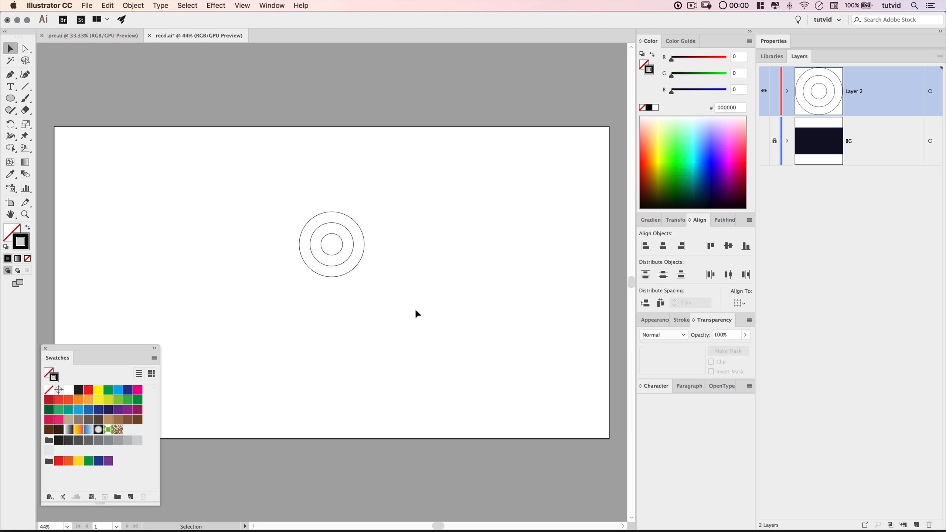
{"action": "left_click_drag", "start_coordinate": [402, 190], "coordinate": [349, 287]}
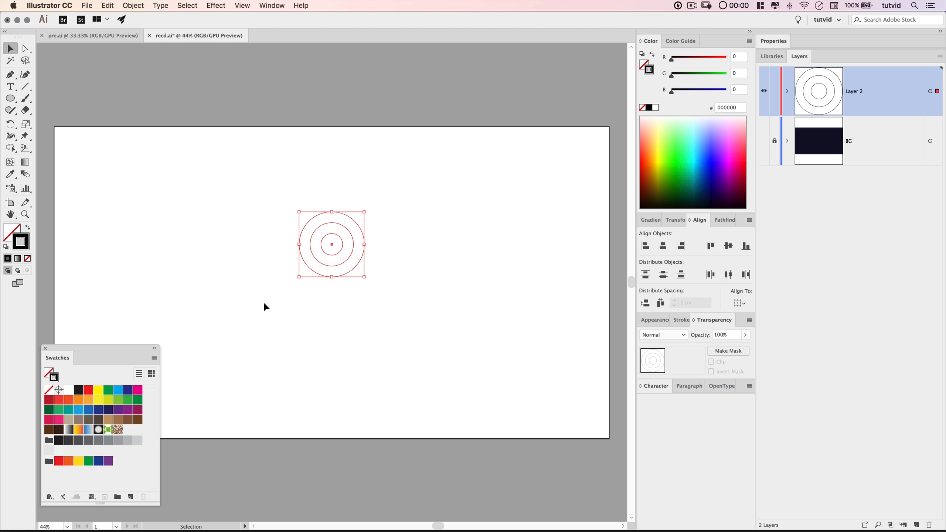
{"action": "left_click_drag", "start_coordinate": [339, 238], "coordinate": [339, 303]}
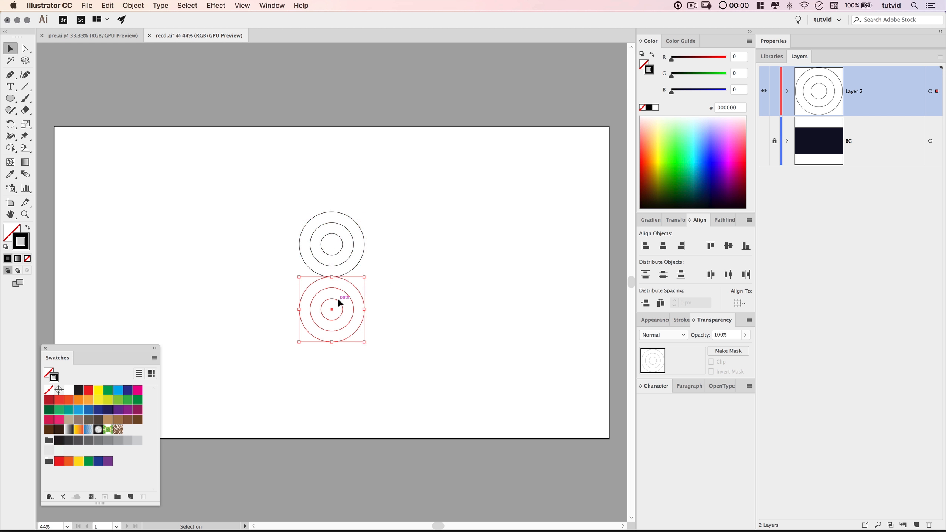
{"action": "left_click", "coordinate": [411, 286]}
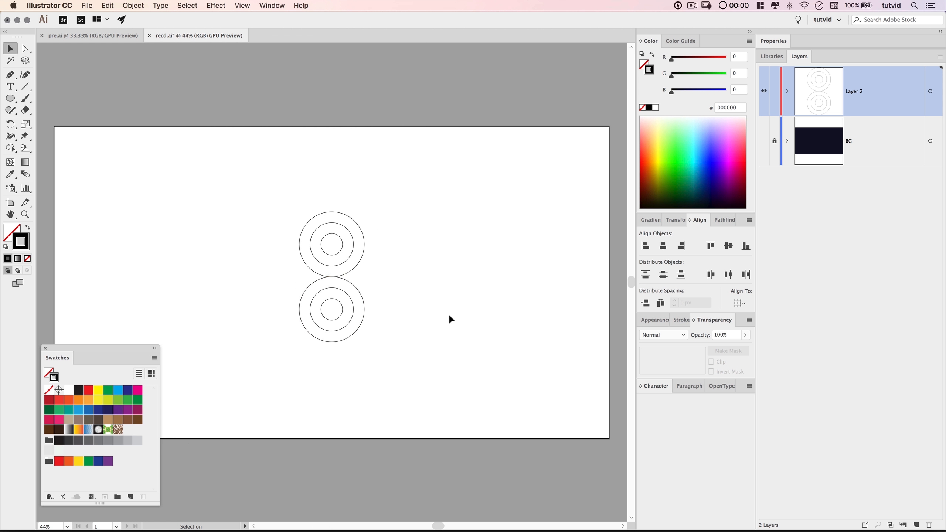
Duplicate the upper outer circle to the right and the lower outer circle to the left, each touching its set's innermost circle
{"action": "left_click_drag", "start_coordinate": [362, 254], "coordinate": [362, 253]}
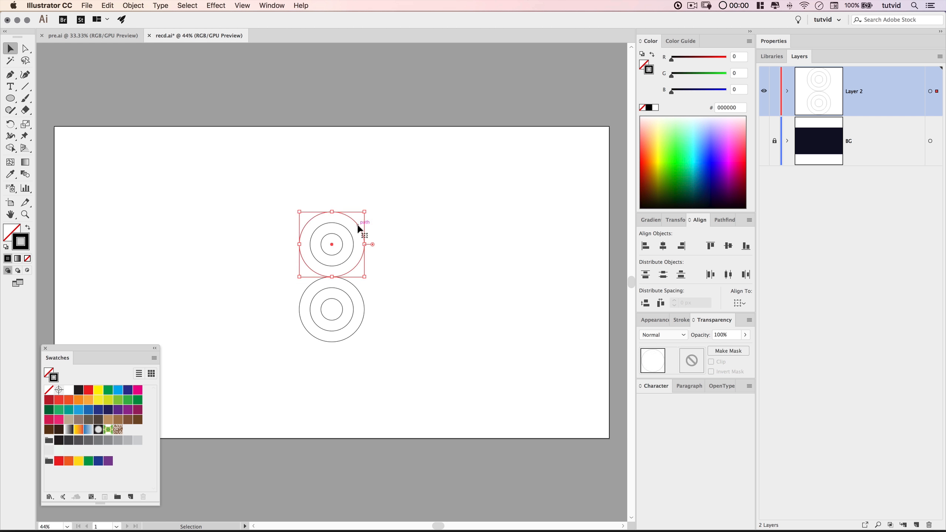
{"action": "left_click_drag", "start_coordinate": [360, 228], "coordinate": [403, 237]}
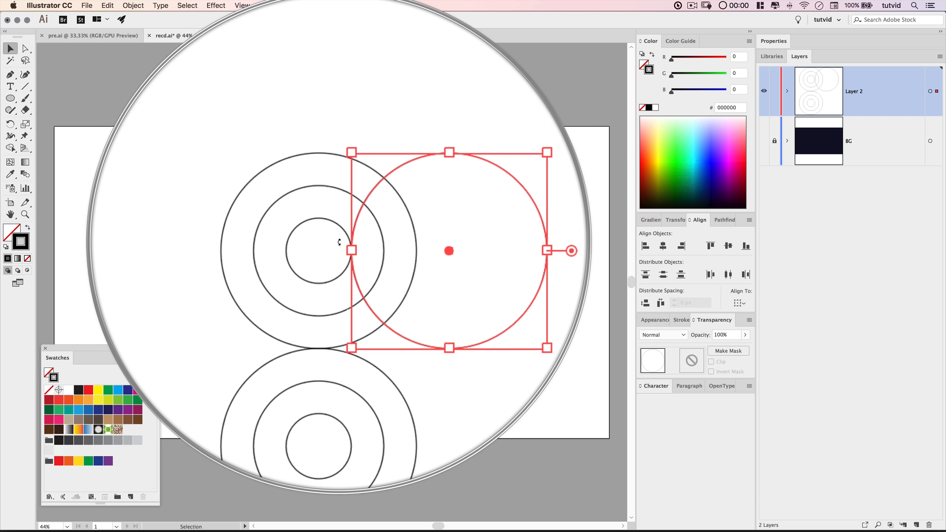
{"action": "left_click", "coordinate": [304, 325]}
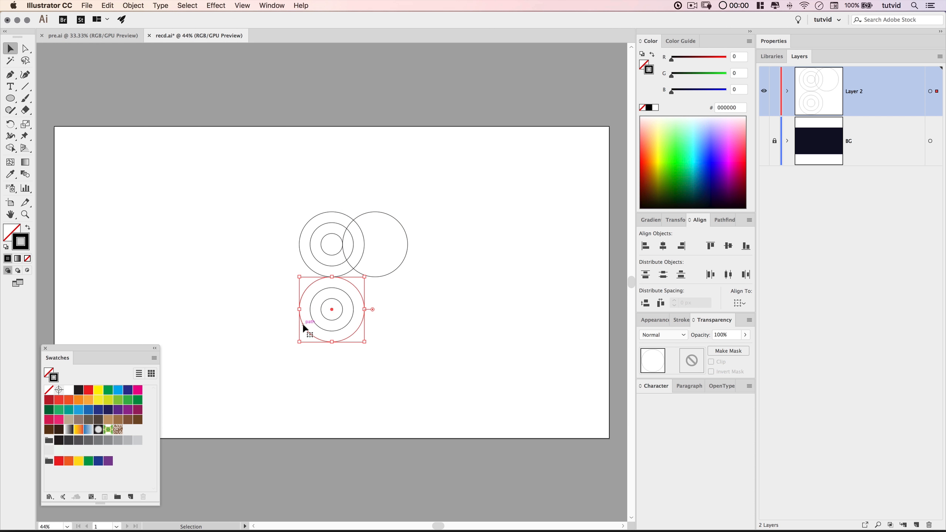
{"action": "left_click_drag", "start_coordinate": [305, 331], "coordinate": [262, 331]}
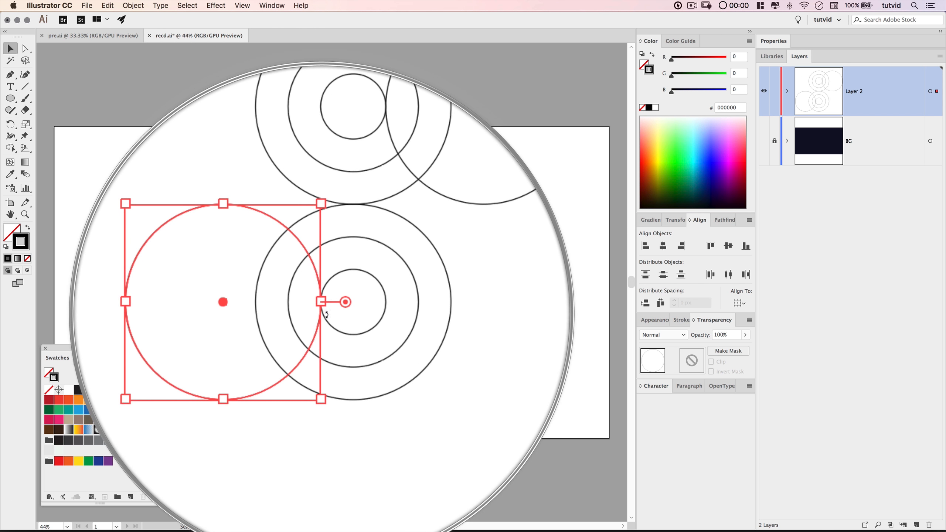
{"action": "left_click", "coordinate": [431, 332]}
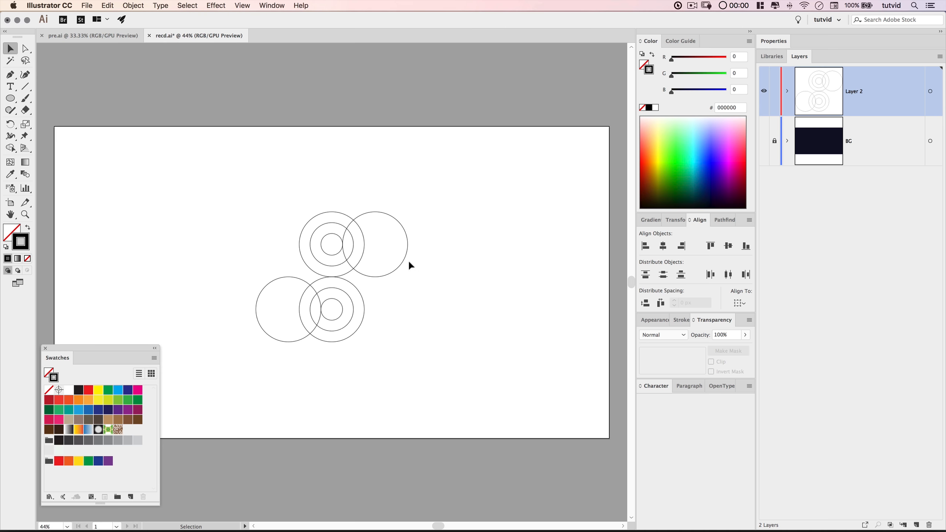
Expand Layer 2 and hide the two offset duplicate circles at the upper right and lower left
{"action": "left_click", "coordinate": [248, 4]}
{"action": "left_click", "coordinate": [322, 306]}
{"action": "left_click", "coordinate": [787, 92]}
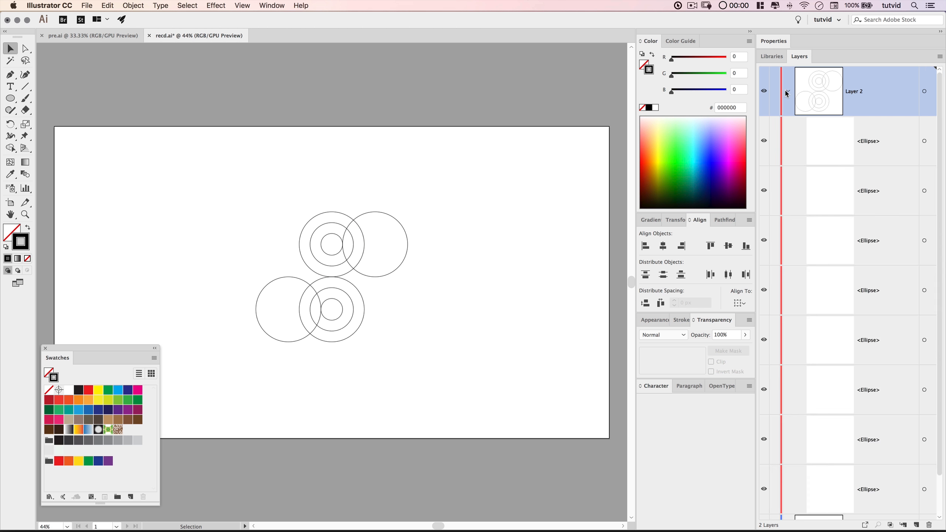
{"action": "scroll", "coordinate": [839, 438], "scroll_direction": "down", "scroll_amount": 2}
{"action": "scroll", "coordinate": [839, 439], "scroll_direction": "up", "scroll_amount": 2}
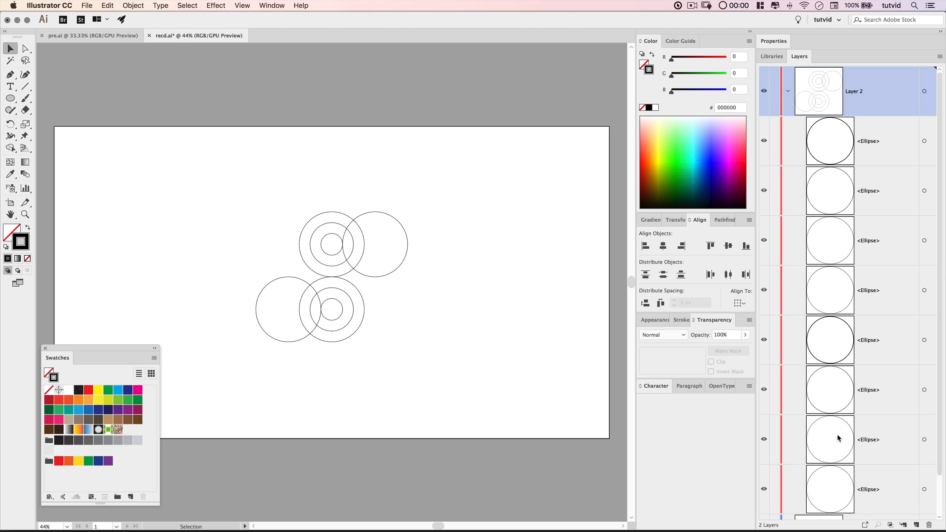
{"action": "left_click_drag", "start_coordinate": [469, 174], "coordinate": [396, 284]}
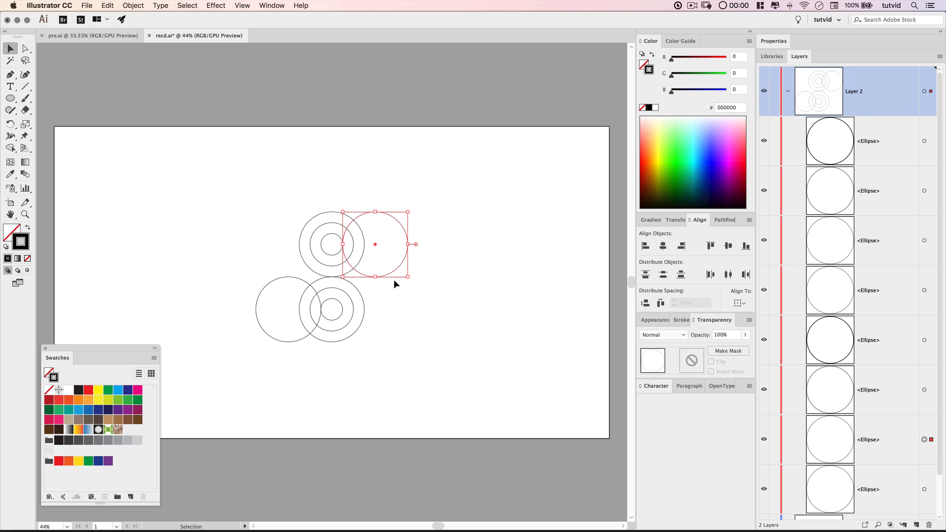
{"action": "left_click", "coordinate": [764, 439]}
{"action": "left_click_drag", "start_coordinate": [198, 252], "coordinate": [271, 388]}
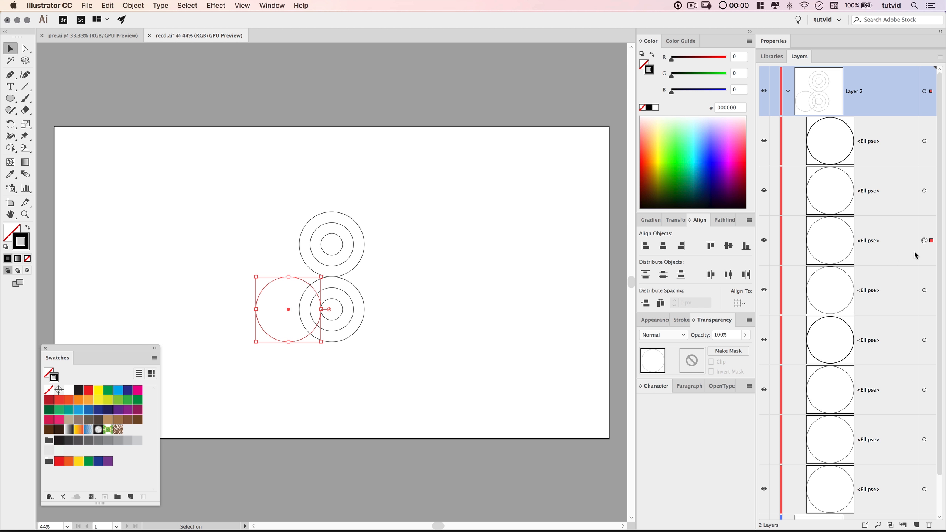
{"action": "left_click", "coordinate": [764, 242]}
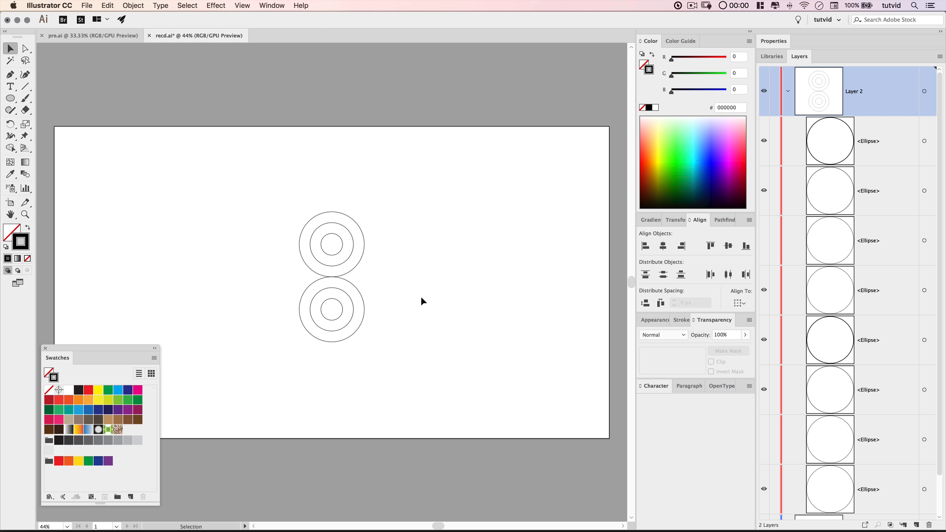
Draw a closed 300 px high rectangle with the Pen tool through the left and right anchors of the two outermost circles
{"action": "key", "text": "z"}
{"action": "left_click", "coordinate": [357, 262]}
{"action": "left_click", "coordinate": [302, 277]}
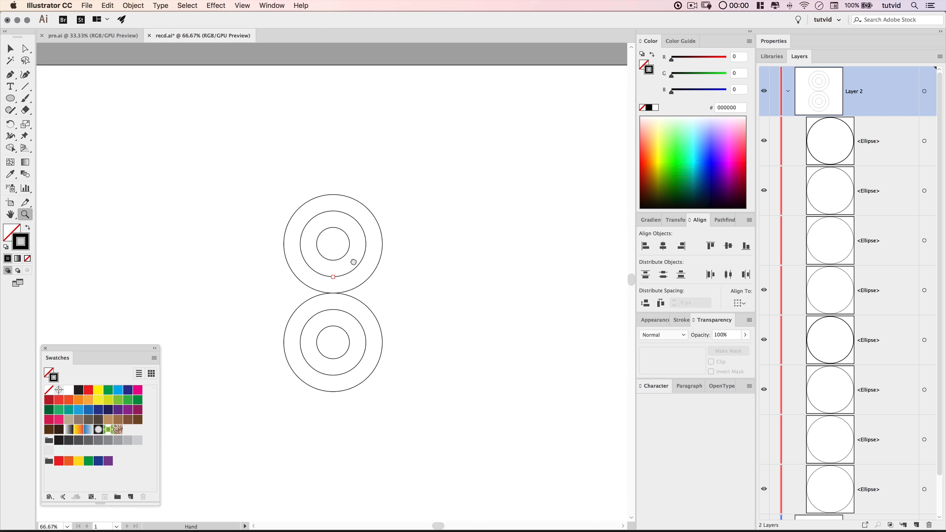
{"action": "left_click", "coordinate": [360, 222]}
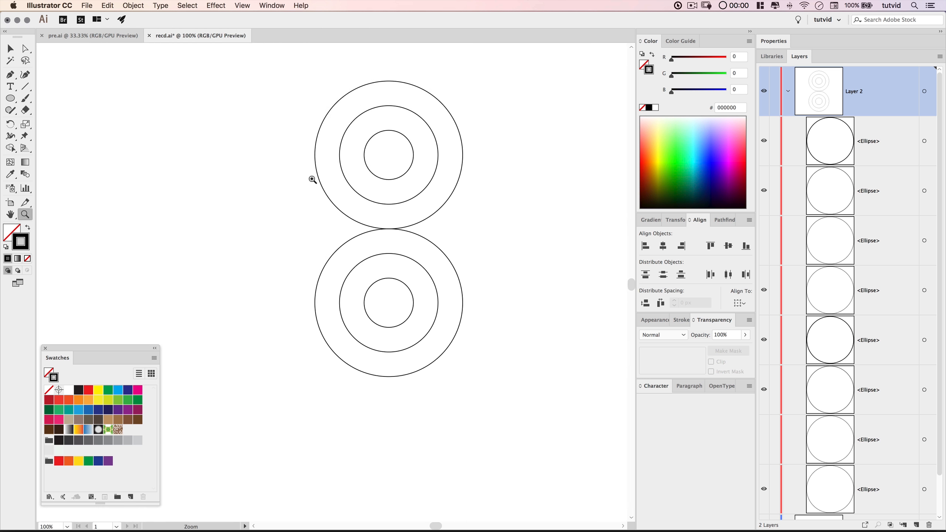
{"action": "left_click", "coordinate": [10, 74]}
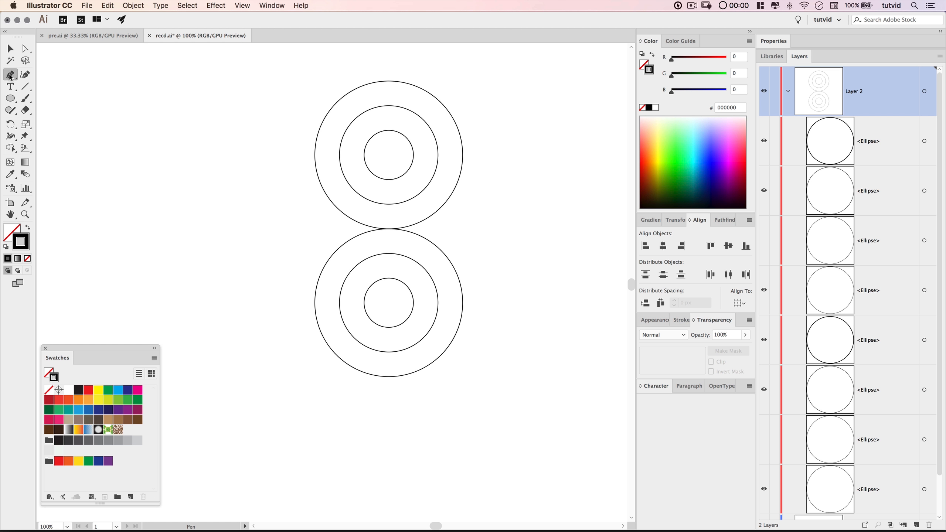
{"action": "left_click", "coordinate": [315, 154]}
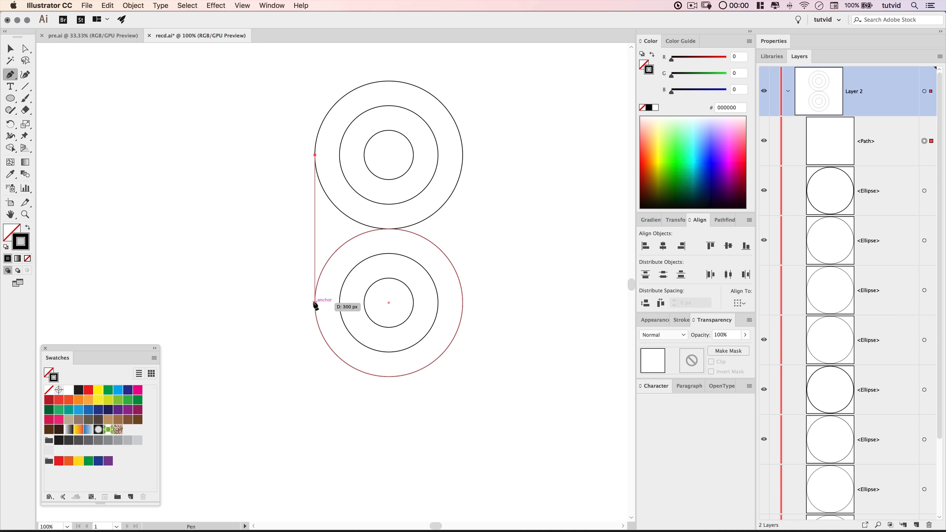
{"action": "left_click", "coordinate": [315, 303]}
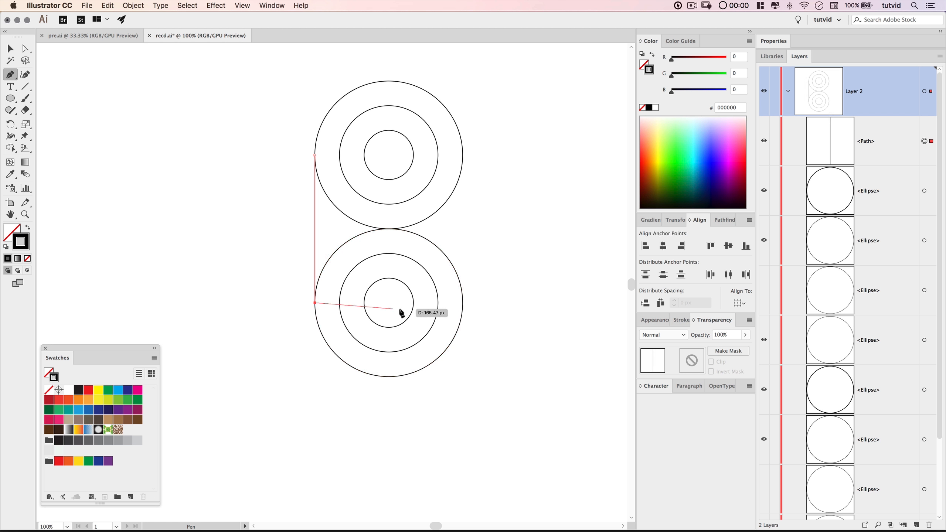
{"action": "left_click", "coordinate": [463, 303]}
{"action": "left_click", "coordinate": [463, 154]}
{"action": "left_click", "coordinate": [315, 155]}
Unite the rectangle with both outermost circles into one elongated outer capsule and deselect it
{"action": "key", "text": "v"}
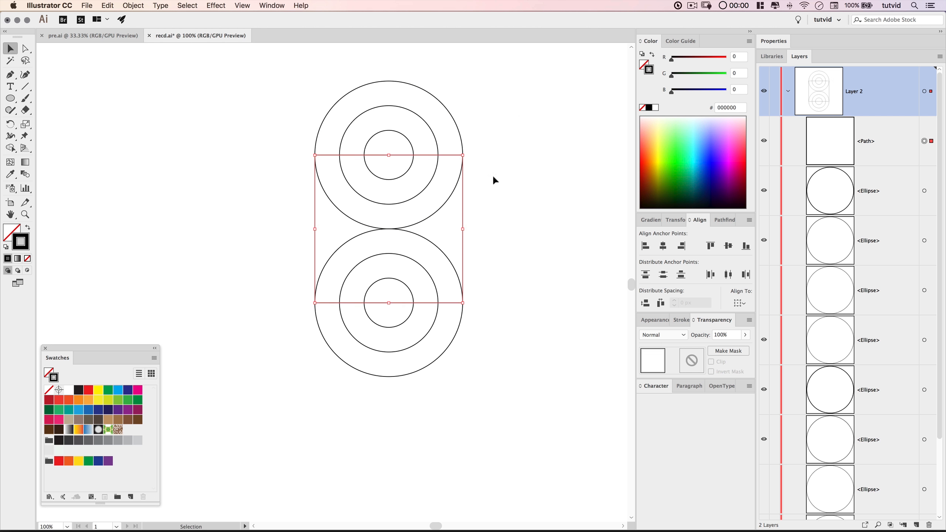
{"action": "left_click", "coordinate": [425, 92], "text": "shift"}
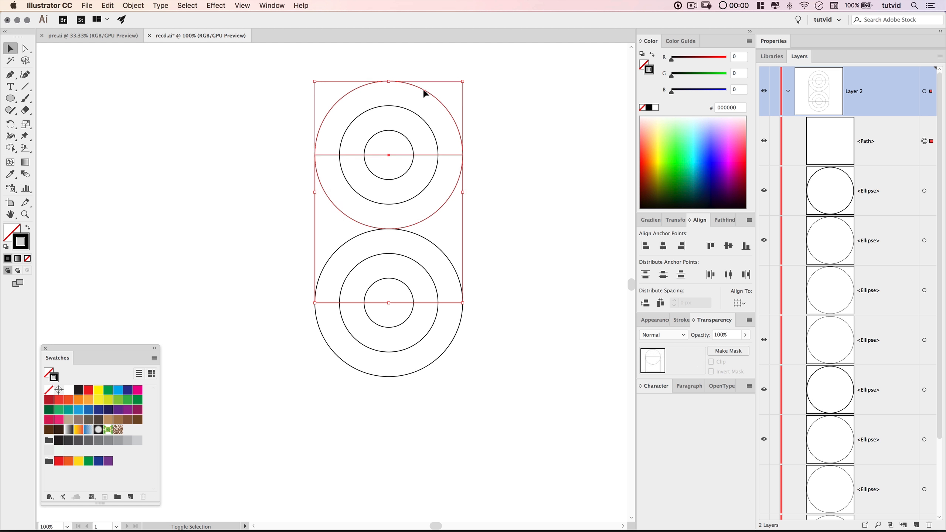
{"action": "left_click", "coordinate": [428, 366], "text": "shift"}
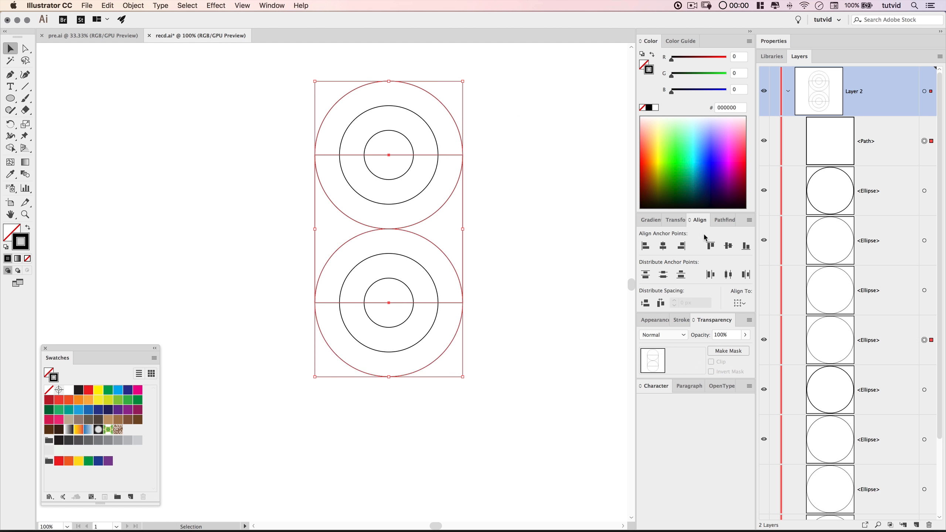
{"action": "left_click", "coordinate": [724, 222]}
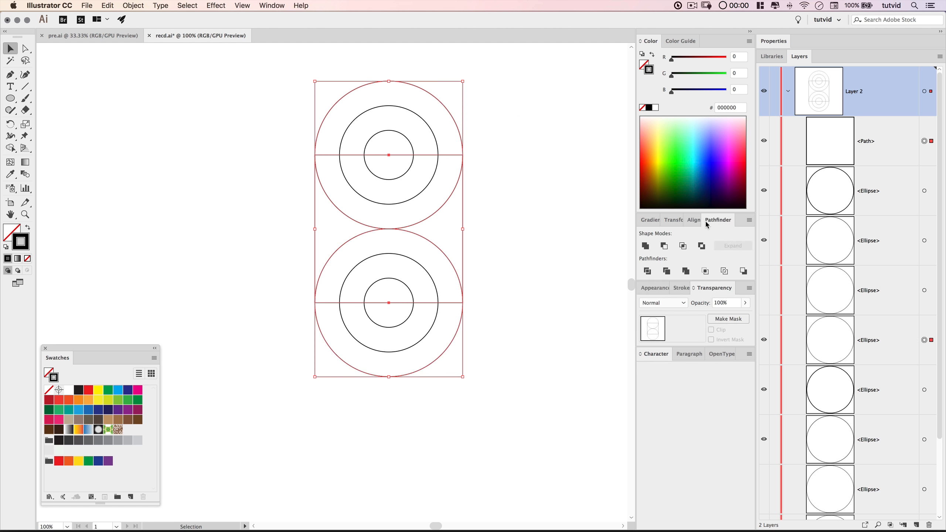
{"action": "left_click", "coordinate": [646, 246]}
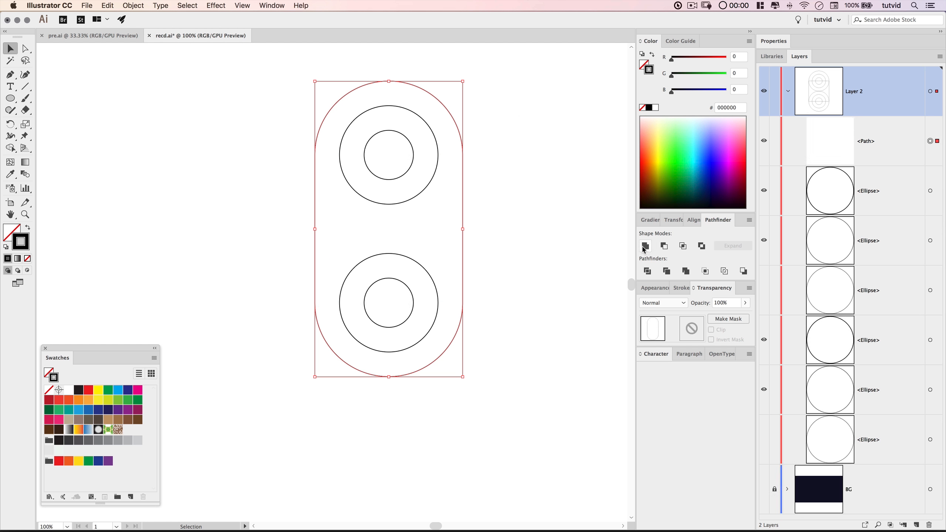
{"action": "left_click", "coordinate": [576, 247]}
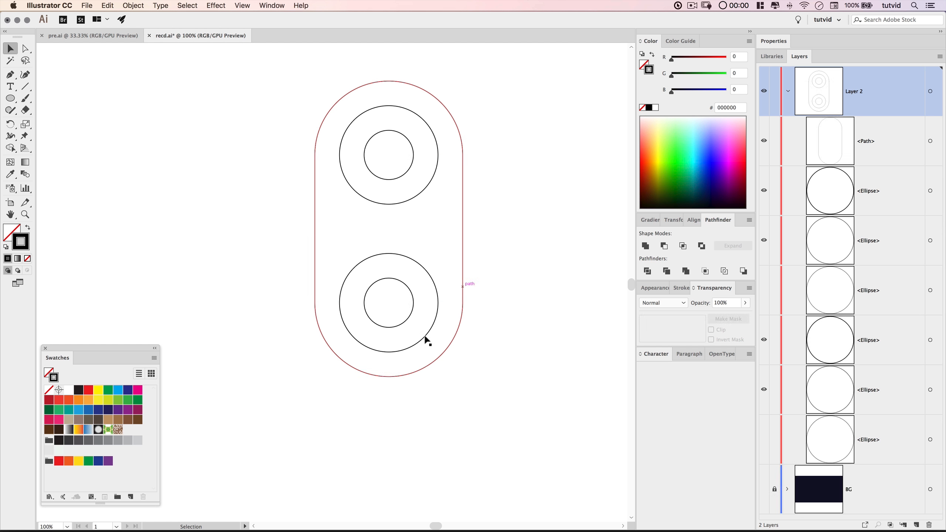
Draw a closed rectangle with the Pen tool through the left and right anchors of the two middle circles
{"action": "key", "text": "p"}
{"action": "left_click", "coordinate": [339, 155]}
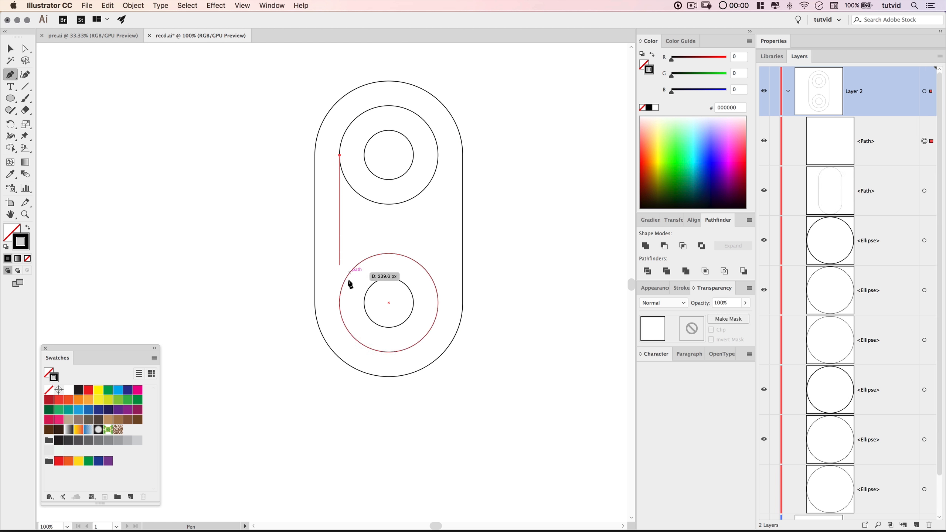
{"action": "left_click", "coordinate": [340, 303]}
{"action": "left_click", "coordinate": [438, 303]}
{"action": "left_click", "coordinate": [438, 155]}
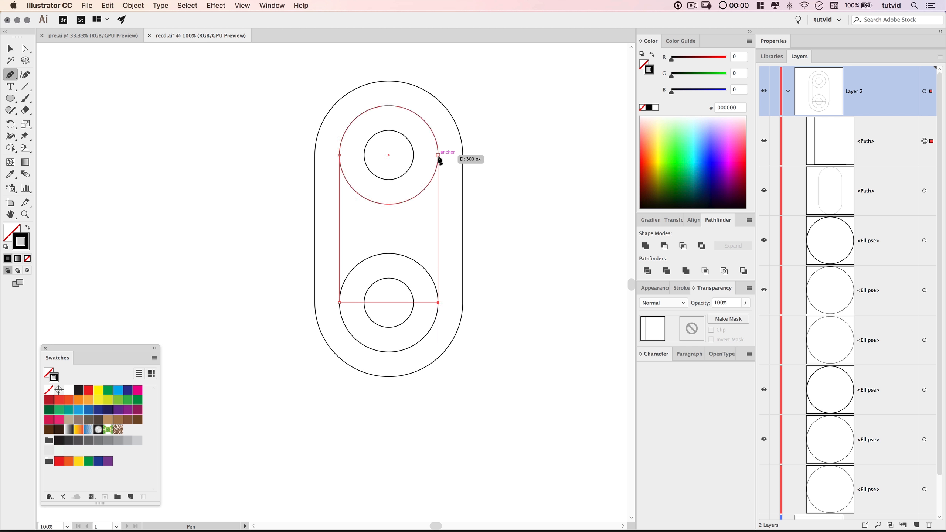
{"action": "left_click", "coordinate": [339, 154]}
Unite the new rectangle with both middle circles into a second capsule and deselect it
{"action": "key", "text": "v"}
{"action": "left_click", "coordinate": [373, 110], "text": "shift"}
{"action": "left_click", "coordinate": [423, 337], "text": "shift"}
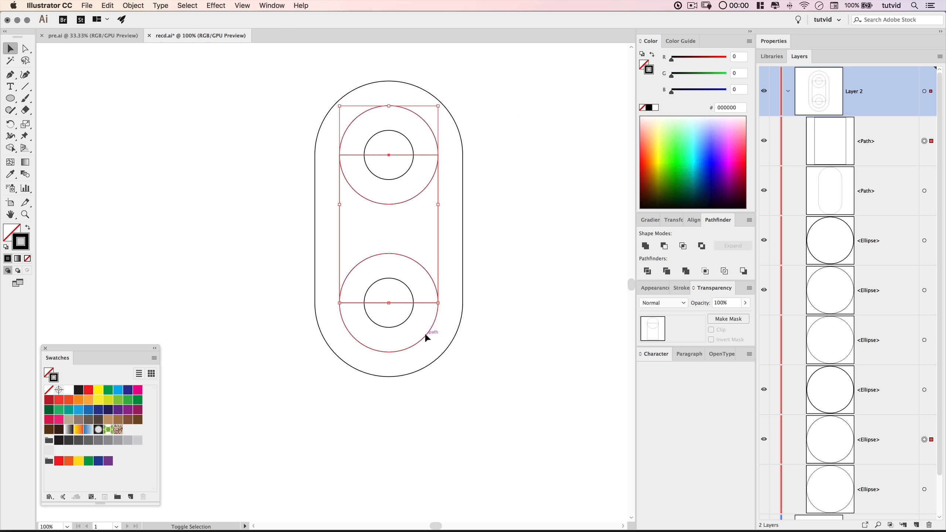
{"action": "left_click", "coordinate": [646, 246]}
{"action": "left_click", "coordinate": [507, 229]}
Draw a closed rectangle with the Pen tool through the left and right anchors of the two innermost circles
{"action": "key", "text": "p"}
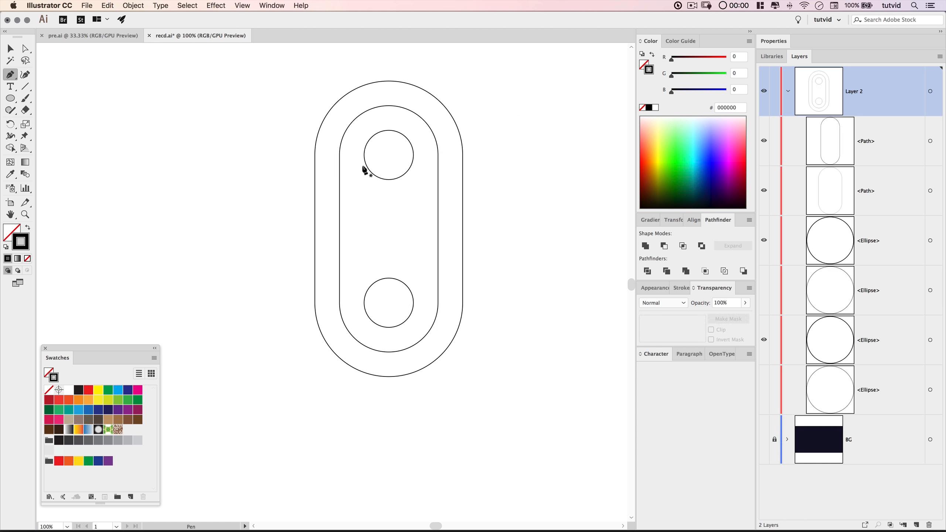
{"action": "left_click", "coordinate": [365, 154]}
{"action": "left_click", "coordinate": [364, 303]}
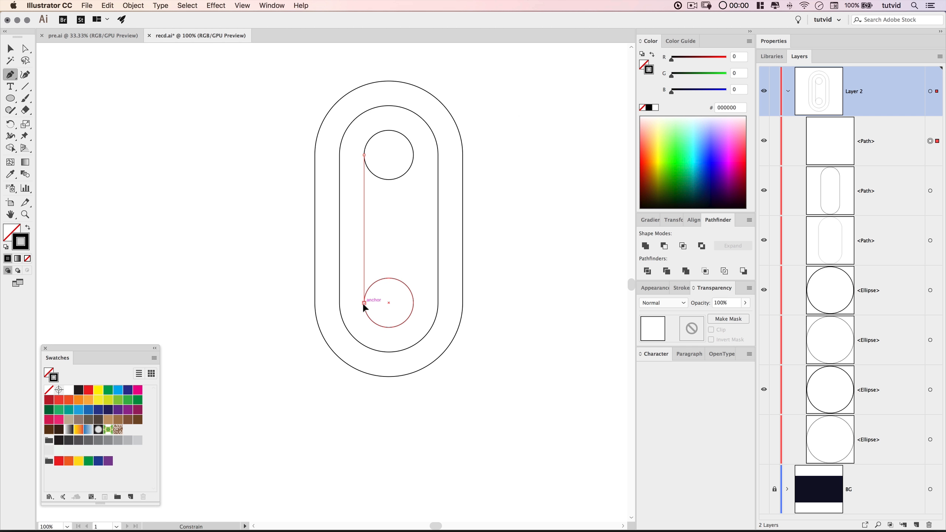
{"action": "left_click", "coordinate": [414, 302]}
{"action": "left_click", "coordinate": [414, 155]}
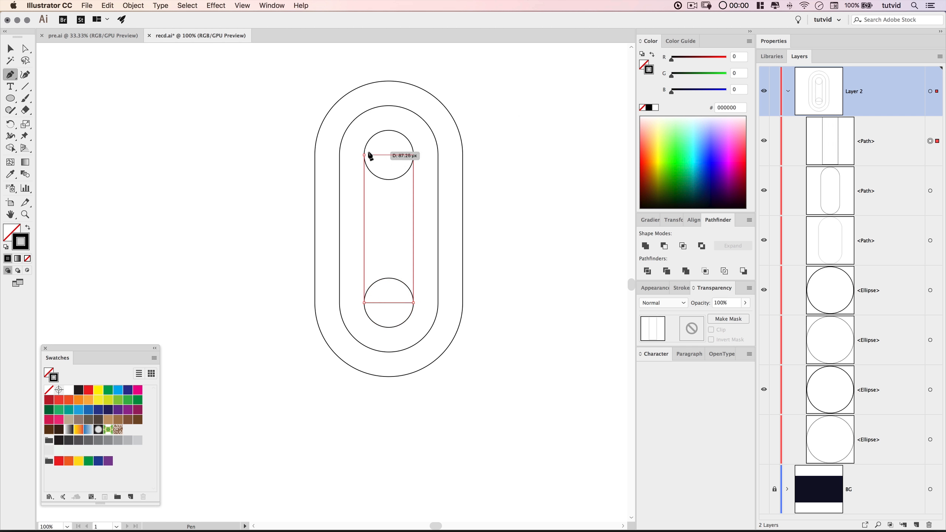
{"action": "left_click", "coordinate": [364, 155]}
Unite the narrow rectangle with both innermost circles into the central capsule and deselect it
{"action": "key", "text": "v"}
{"action": "left_click", "coordinate": [393, 131], "text": "shift"}
{"action": "left_click", "coordinate": [390, 329], "text": "shift"}
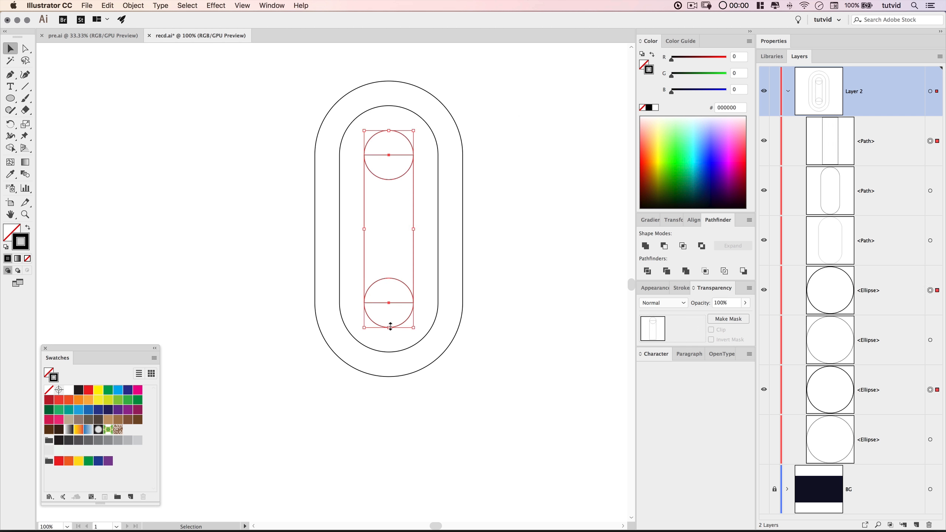
{"action": "left_click", "coordinate": [646, 245]}
{"action": "left_click", "coordinate": [541, 206]}
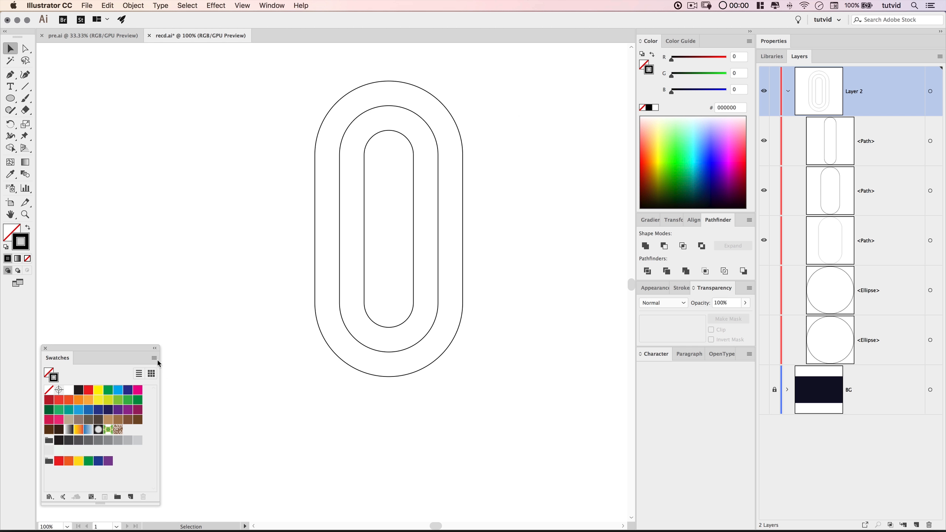
Move the floating Swatches panel up beside the nested capsules
{"action": "left_click_drag", "start_coordinate": [119, 345], "coordinate": [225, 128]}
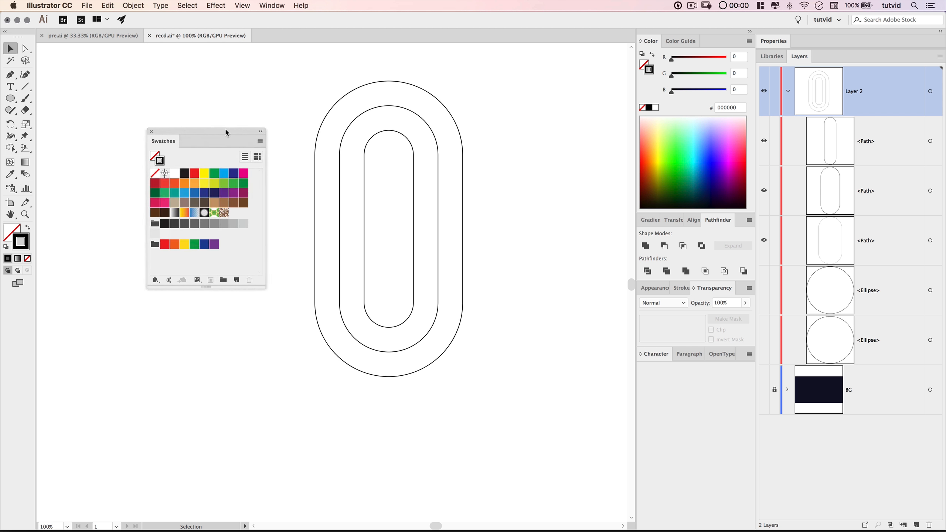
Create a new global process swatch in RGB mode with R=255, G=30, B=35
{"action": "left_click", "coordinate": [237, 281]}
{"action": "left_click_drag", "start_coordinate": [476, 154], "coordinate": [424, 141]}
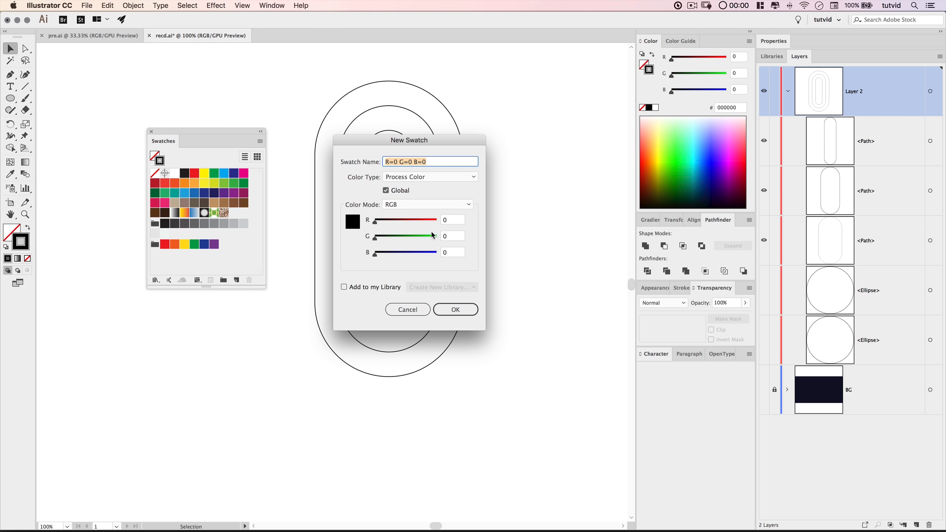
{"action": "left_click", "coordinate": [450, 221]}
{"action": "type", "text": "255"}
{"action": "key", "text": "Tab"}
{"action": "type", "text": "30"}
{"action": "key", "text": "Tab"}
{"action": "key", "text": "Tab"}
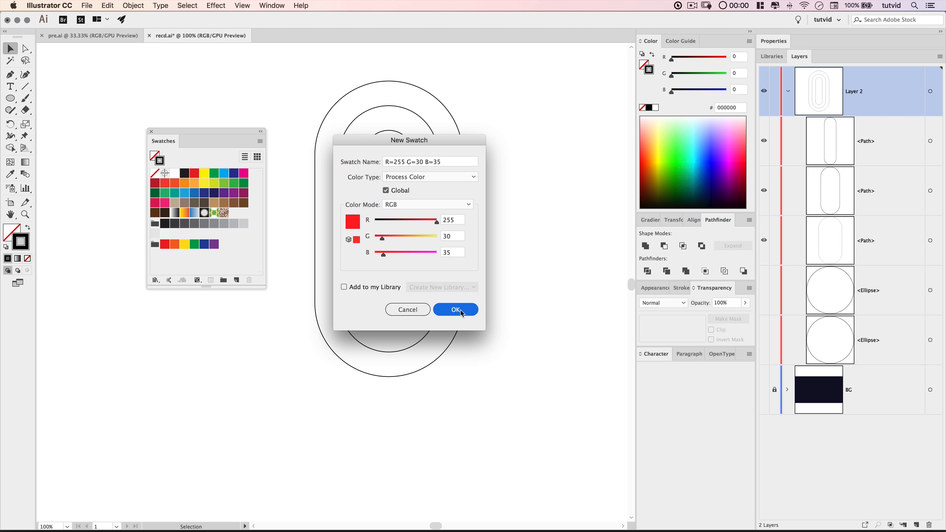
{"action": "key", "text": "Return"}
Add a second global swatch, a pink with R=255, G=30, B=135
{"action": "left_click", "coordinate": [238, 279]}
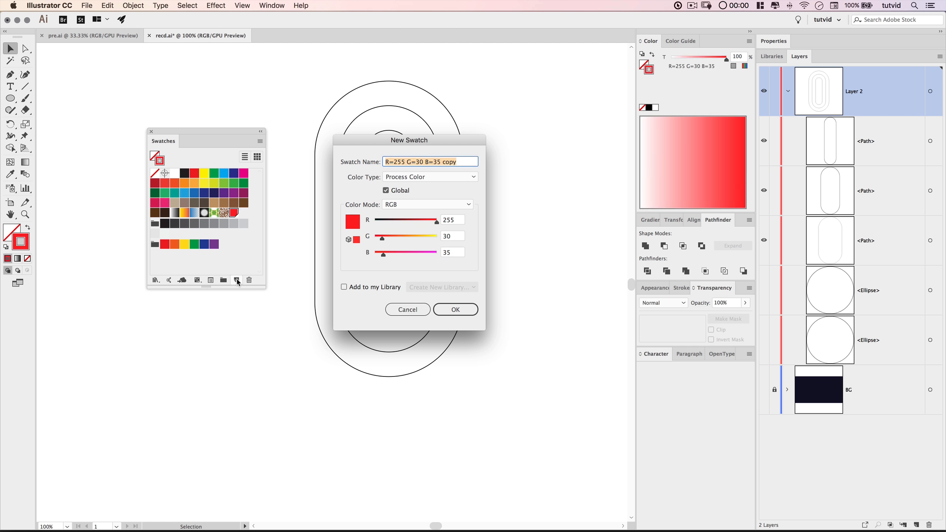
{"action": "left_click", "coordinate": [455, 220]}
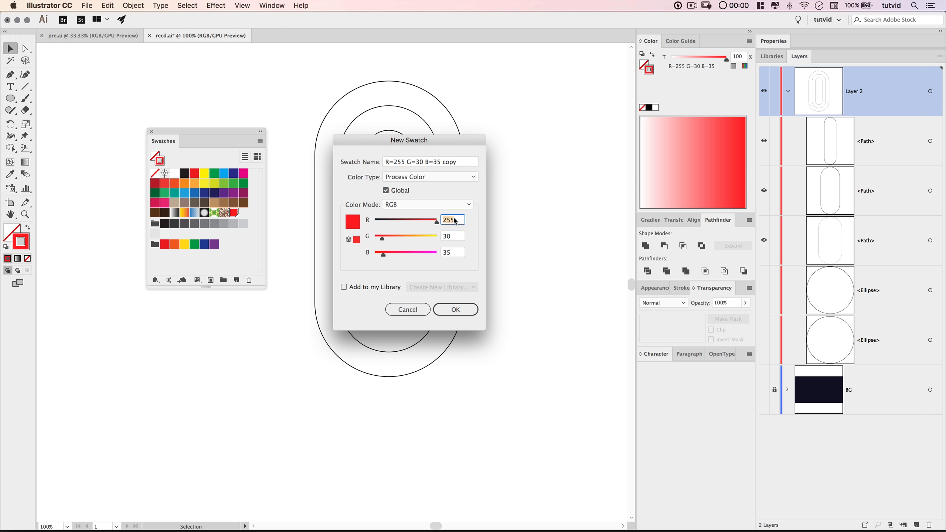
{"action": "key", "text": "Tab"}
{"action": "key", "text": "Tab"}
{"action": "type", "text": "135"}
{"action": "key", "text": "Tab"}
{"action": "left_click", "coordinate": [459, 310]}
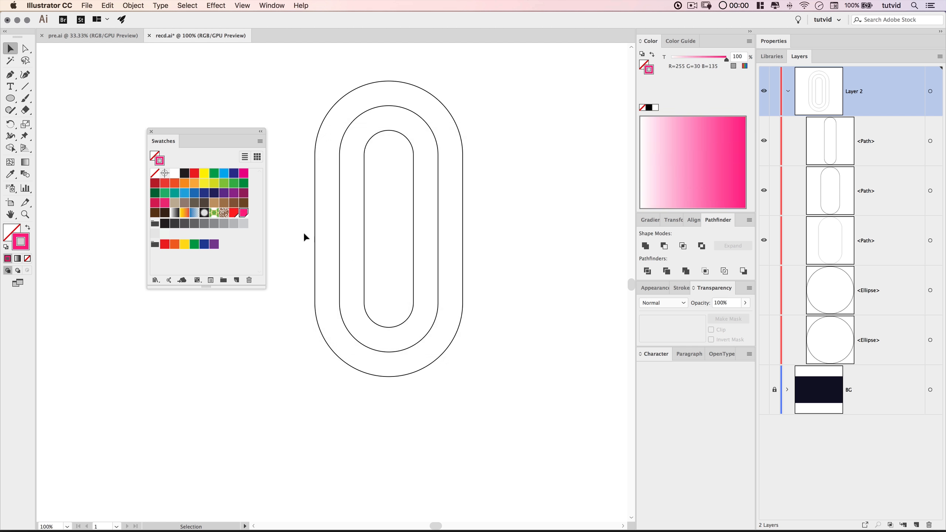
Add a mint green global swatch with R=110, G=250, B=170
{"action": "left_click", "coordinate": [237, 280]}
{"action": "double_click", "coordinate": [447, 220]}
{"action": "type", "text": "110"}
{"action": "key", "text": "Tab"}
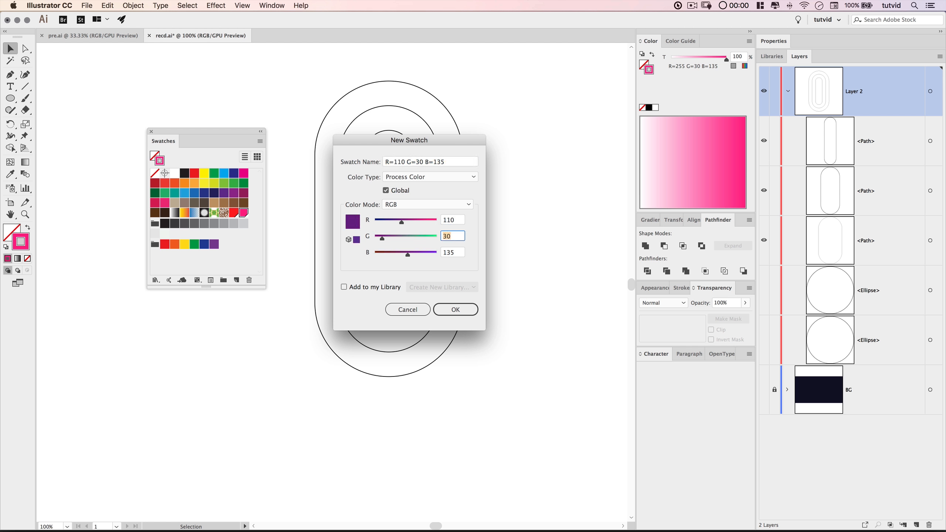
{"action": "type", "text": "250"}
{"action": "key", "text": "Tab"}
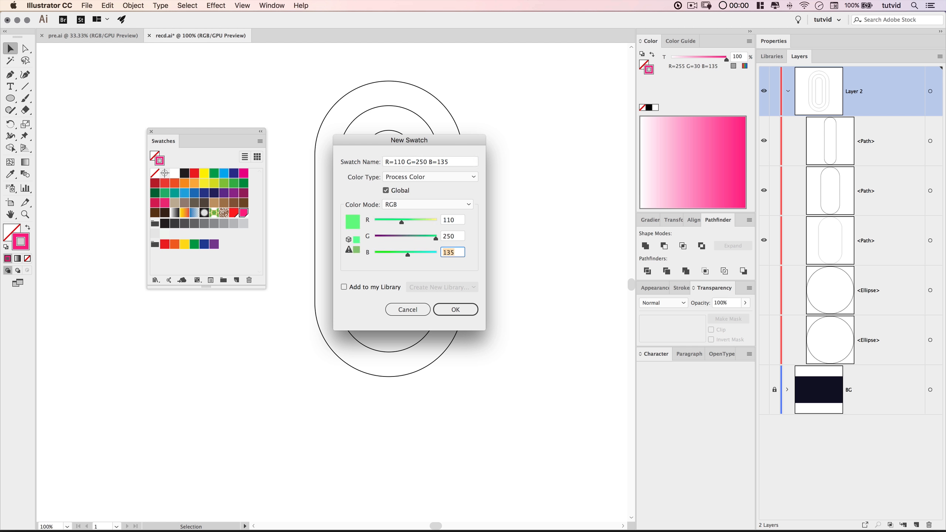
{"action": "type", "text": "170"}
{"action": "key", "text": "Tab"}
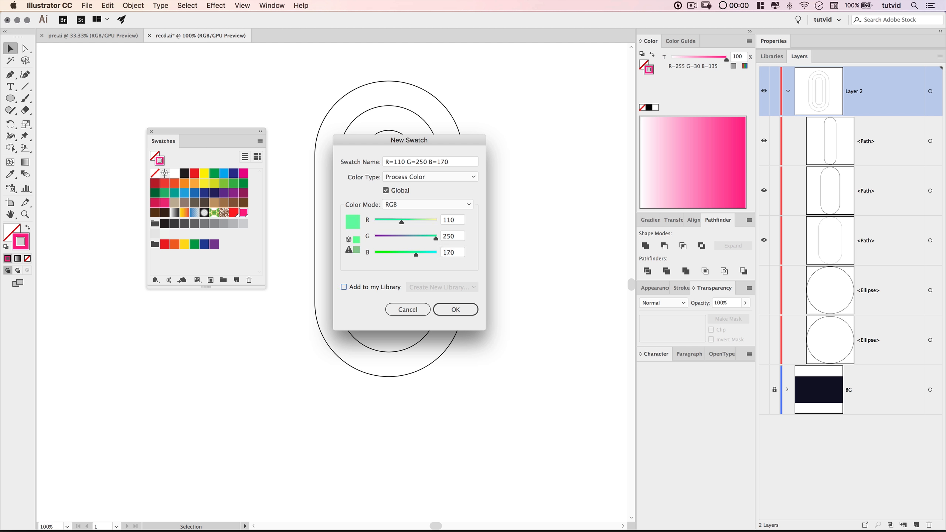
{"action": "left_click", "coordinate": [456, 310]}
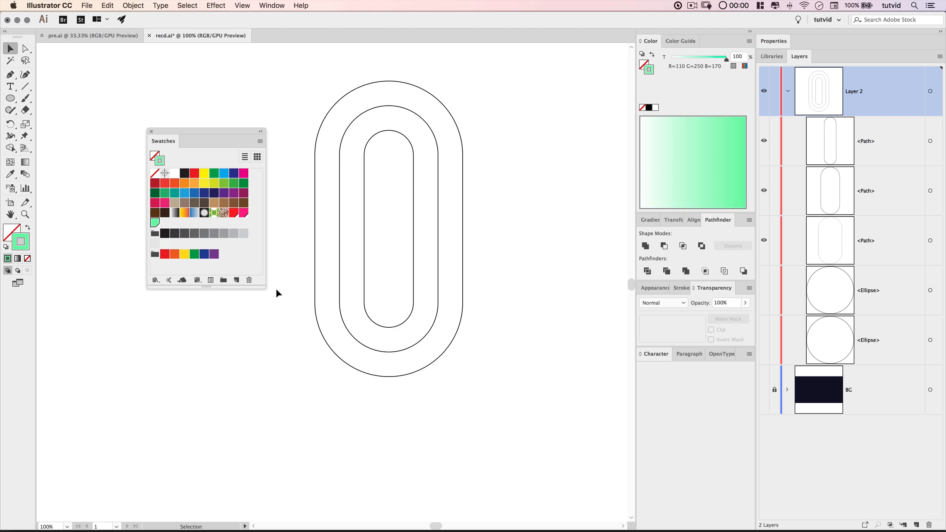
Add a blue global swatch with R=0, G=60, B=245, and move the floating Swatches panel down away from the capsules
{"action": "left_click", "coordinate": [236, 279]}
{"action": "double_click", "coordinate": [449, 220]}
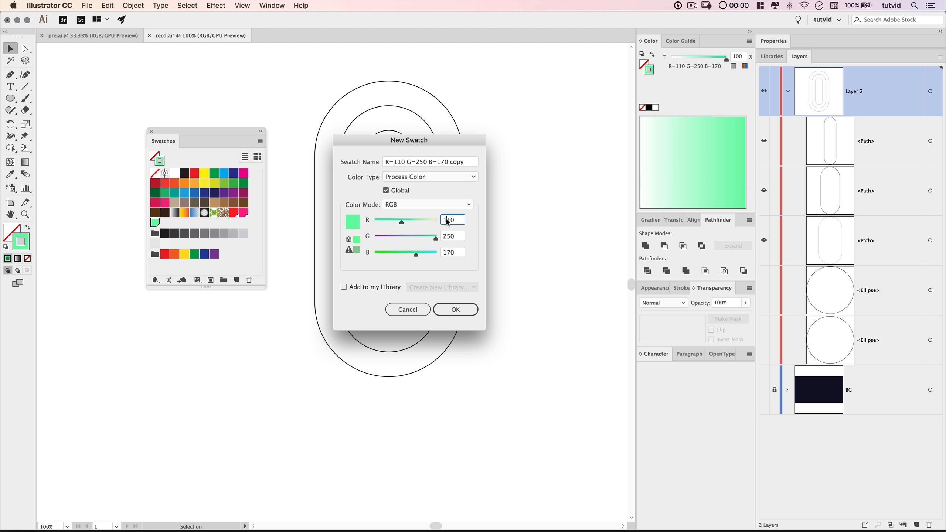
{"action": "type", "text": "0"}
{"action": "key", "text": "Tab"}
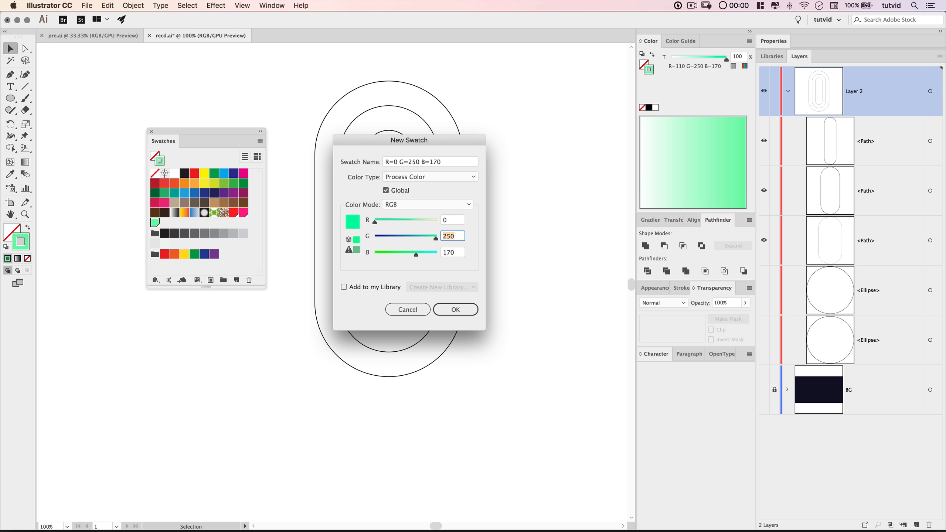
{"action": "type", "text": "60"}
{"action": "key", "text": "Tab"}
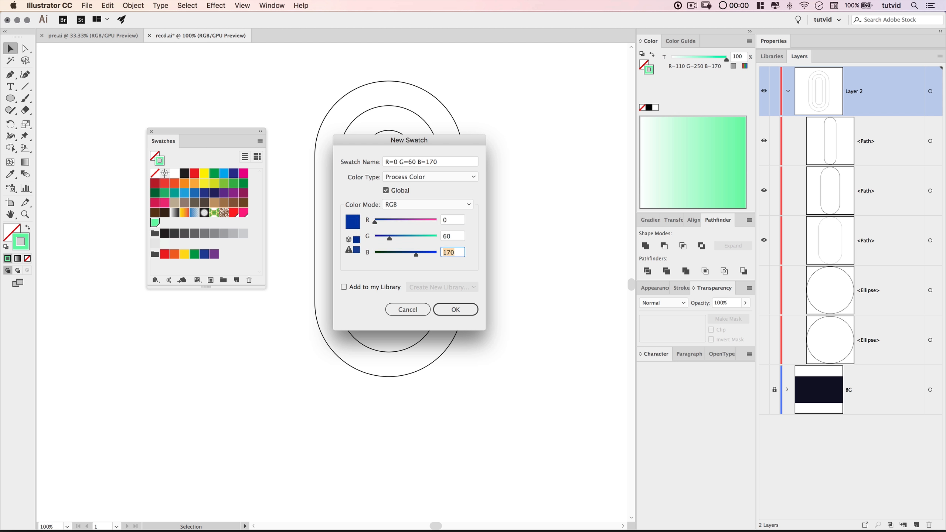
{"action": "type", "text": "245"}
{"action": "key", "text": "Tab"}
{"action": "left_click", "coordinate": [458, 310]}
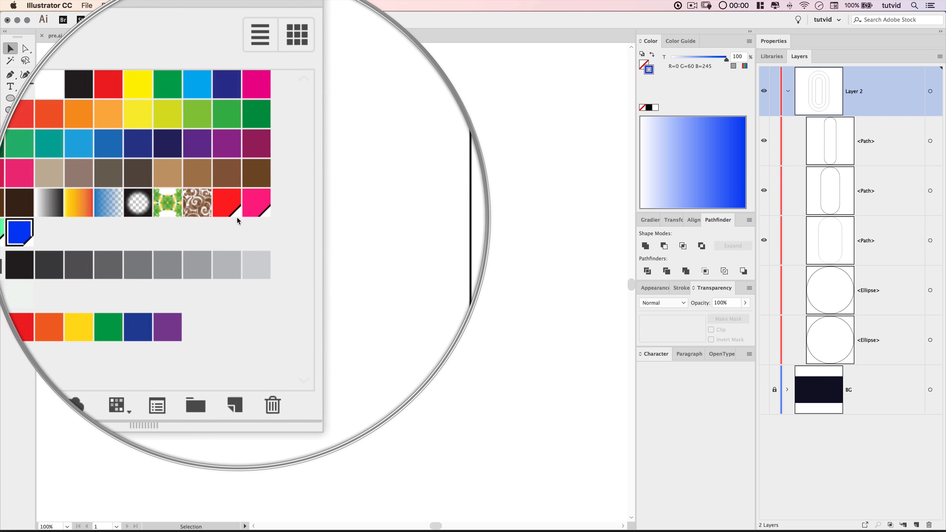
{"action": "left_click_drag", "start_coordinate": [217, 139], "coordinate": [117, 356]}
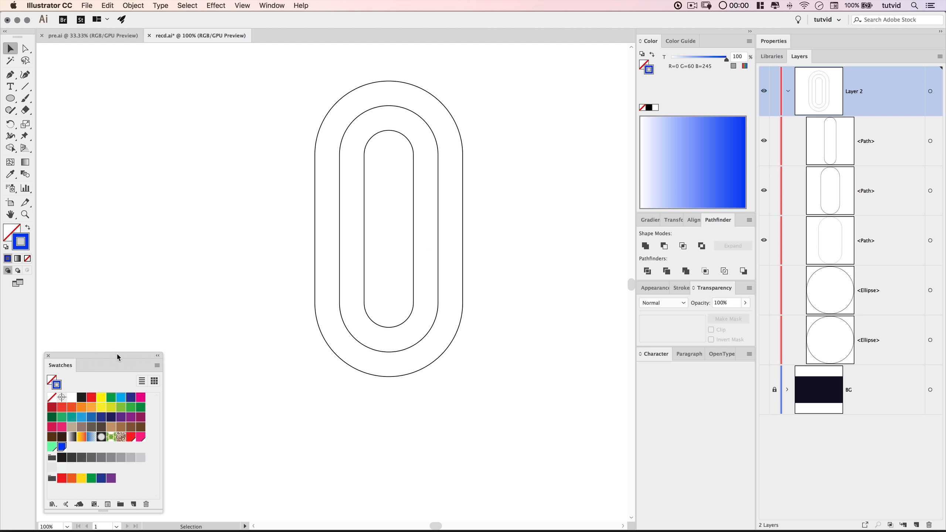
{"action": "left_click", "coordinate": [131, 437]}
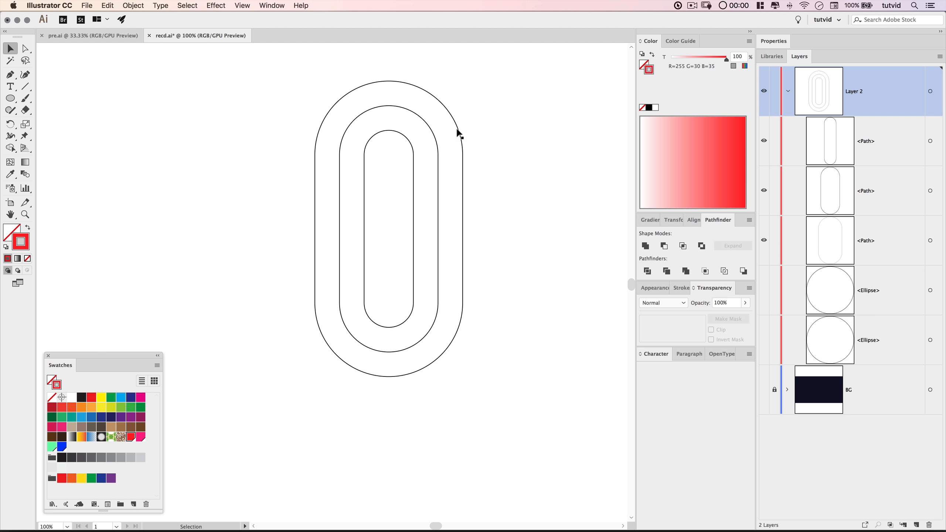
{"action": "double_click", "coordinate": [131, 437]}
{"action": "left_click_drag", "start_coordinate": [139, 192], "coordinate": [174, 193]}
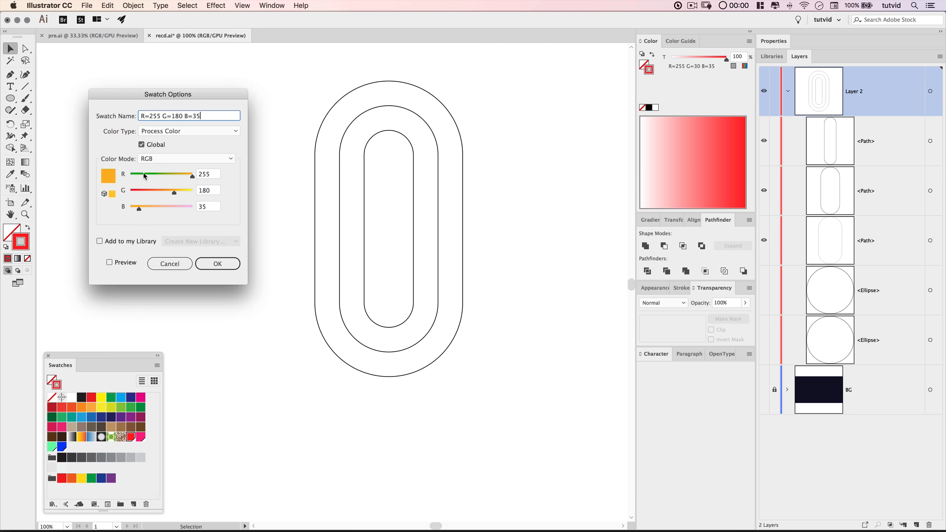
{"action": "left_click", "coordinate": [179, 266]}
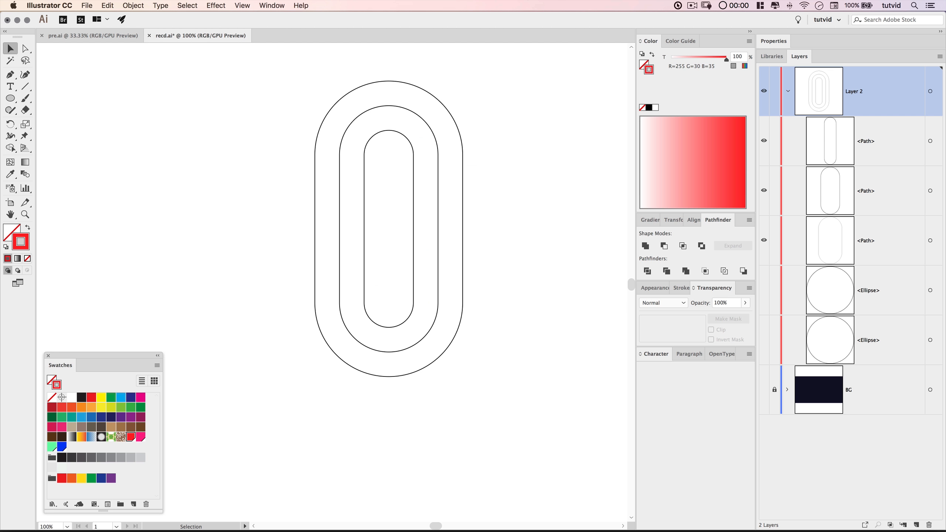
Build a linear gradient from the new red swatch to the new pink swatch and save it as a swatch
{"action": "left_click", "coordinate": [650, 220]}
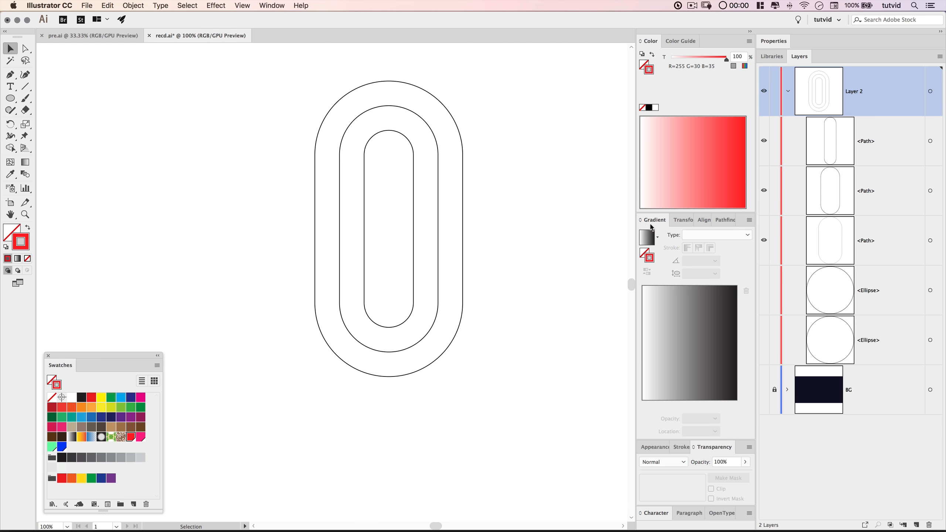
{"action": "left_click", "coordinate": [648, 238]}
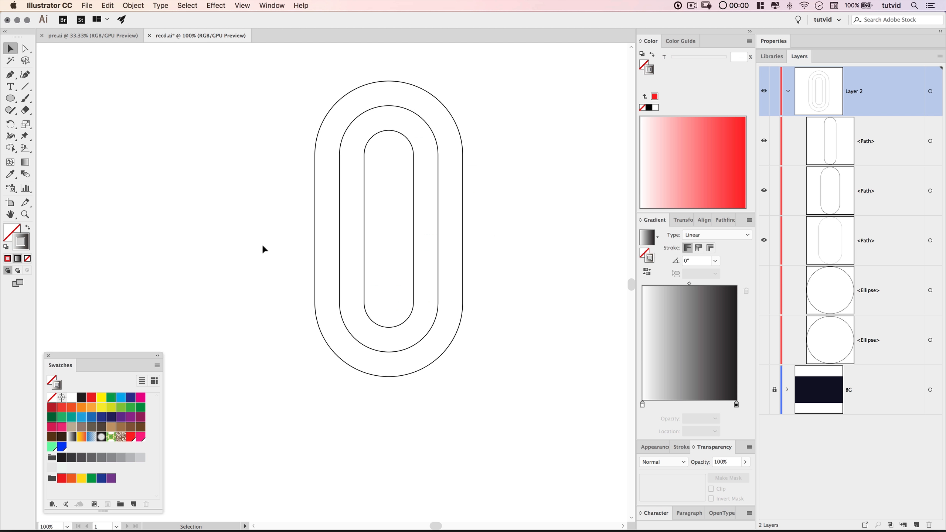
{"action": "left_click_drag", "start_coordinate": [130, 437], "coordinate": [597, 471]}
{"action": "left_click_drag", "start_coordinate": [650, 411], "coordinate": [643, 405]}
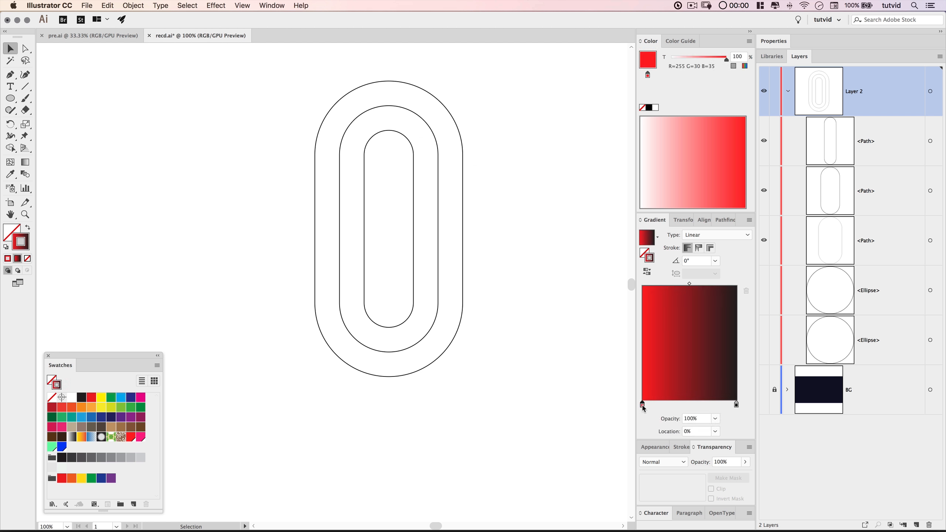
{"action": "left_click_drag", "start_coordinate": [140, 437], "coordinate": [737, 406]}
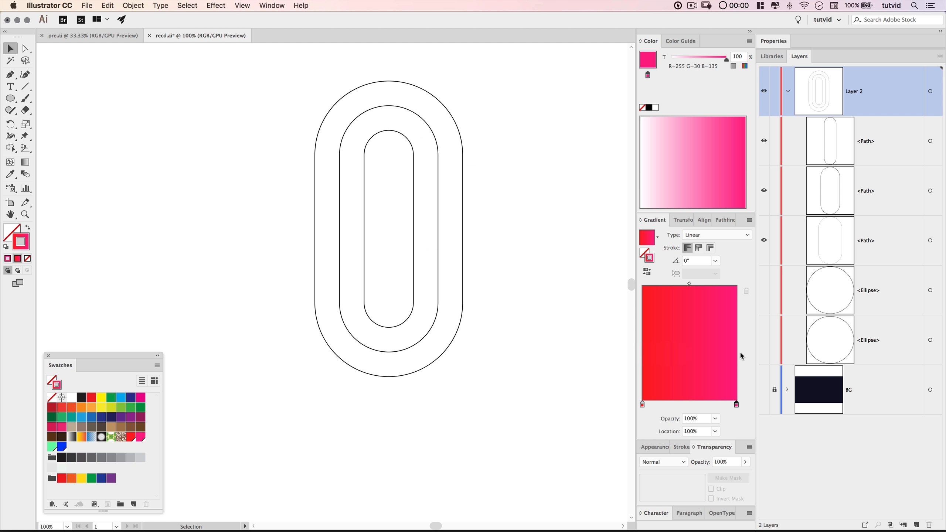
{"action": "left_click_drag", "start_coordinate": [649, 239], "coordinate": [123, 447]}
Remove the outer capsule's stroke, fill it with the saved red-to-pink gradient swatch, and deselect it
{"action": "left_click_drag", "start_coordinate": [488, 399], "coordinate": [394, 370]}
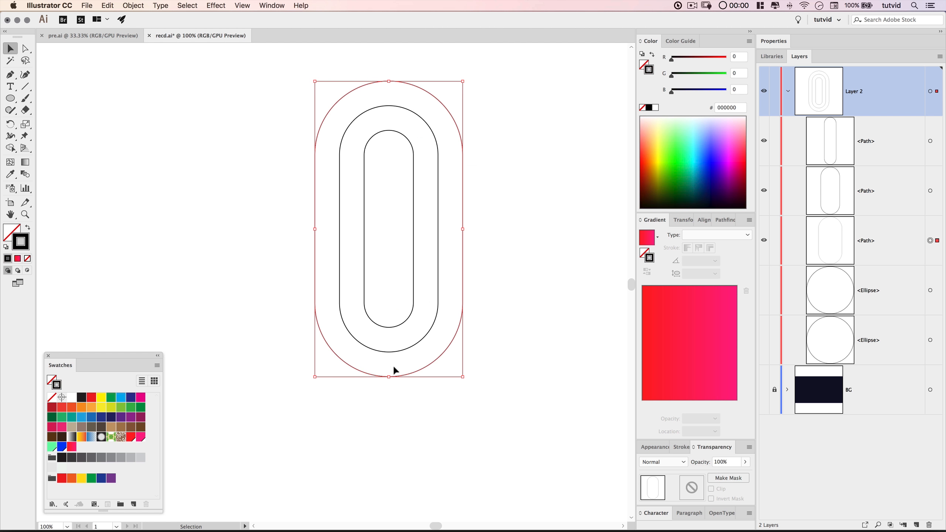
{"action": "left_click", "coordinate": [27, 258]}
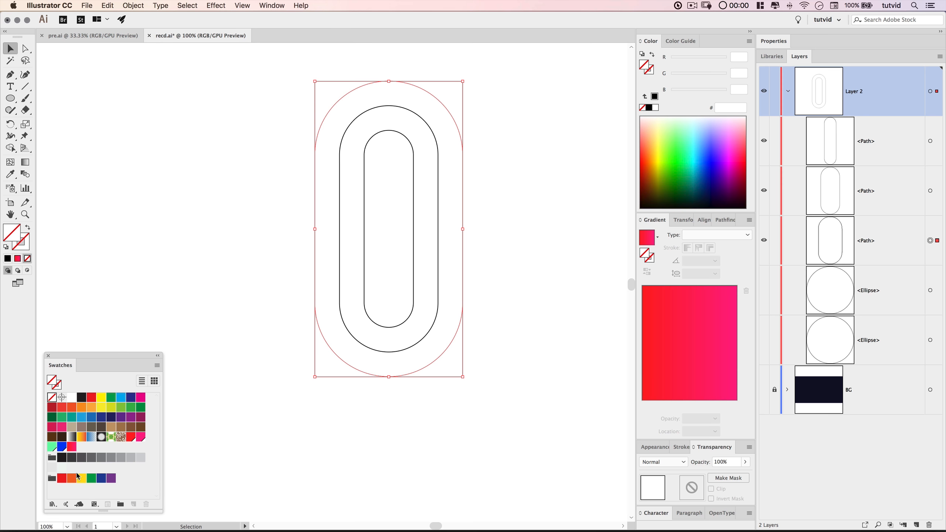
{"action": "left_click", "coordinate": [71, 447]}
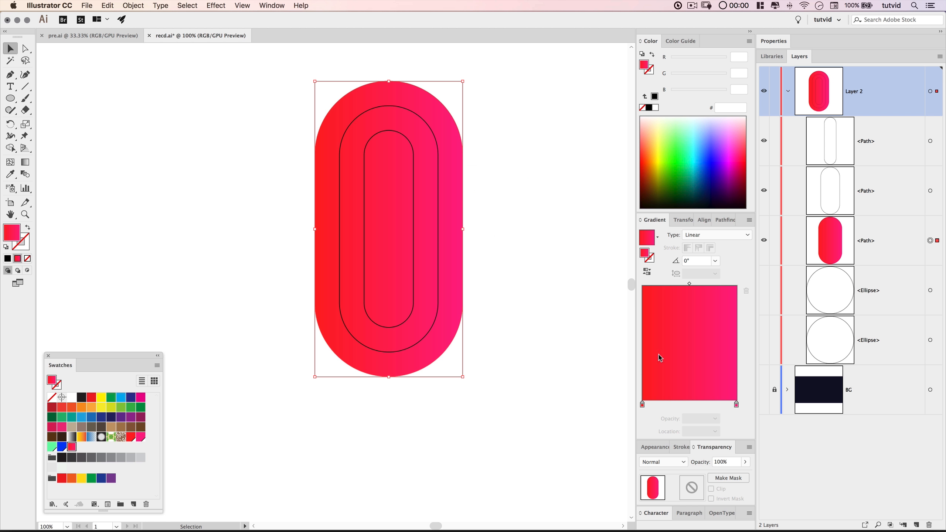
{"action": "left_click", "coordinate": [555, 283]}
Remove the middle capsule's stroke, fill it with the red-to-pink gradient in reversed direction, and deselect it
{"action": "left_click", "coordinate": [425, 340]}
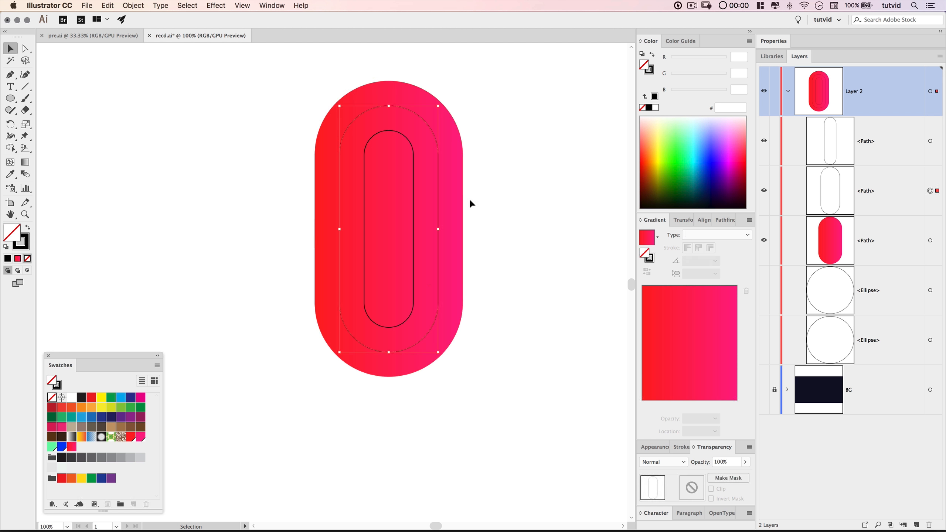
{"action": "double_click", "coordinate": [30, 245]}
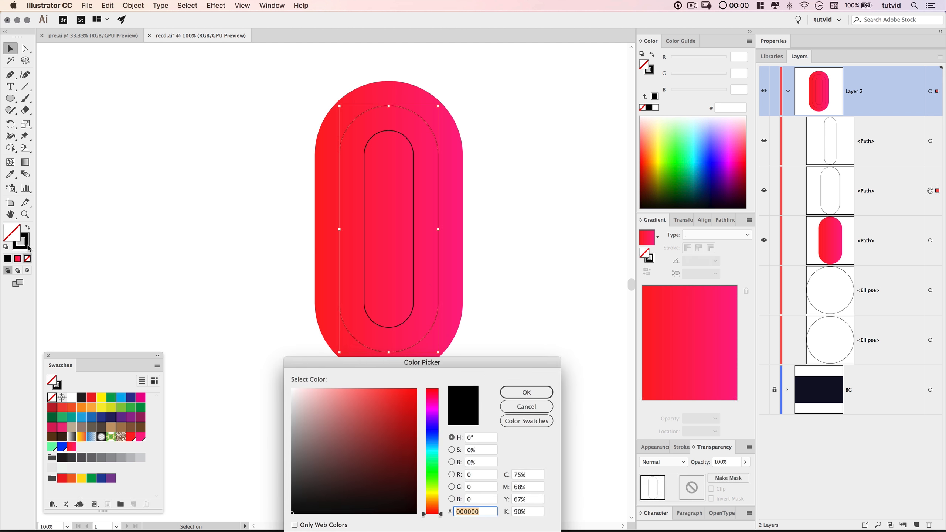
{"action": "left_click", "coordinate": [525, 407]}
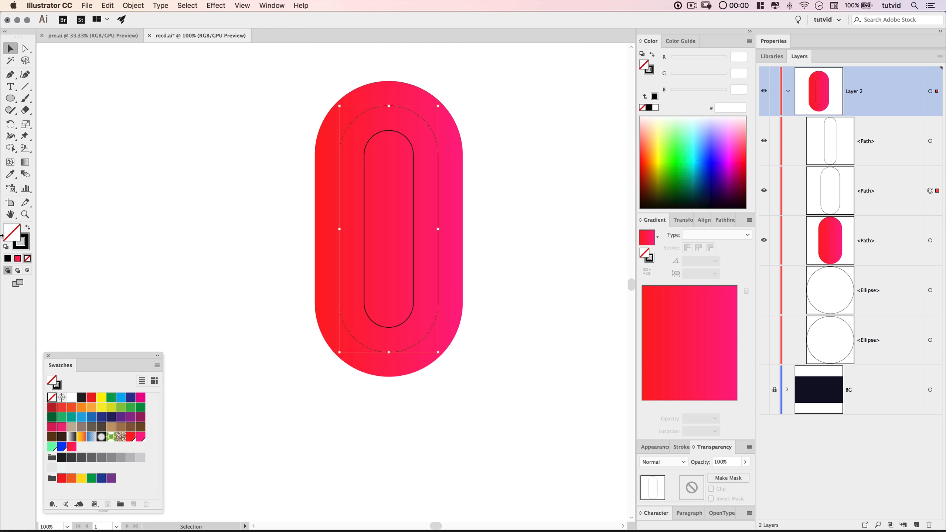
{"action": "left_click", "coordinate": [28, 250]}
{"action": "left_click", "coordinate": [28, 259]}
{"action": "left_click", "coordinate": [14, 235]}
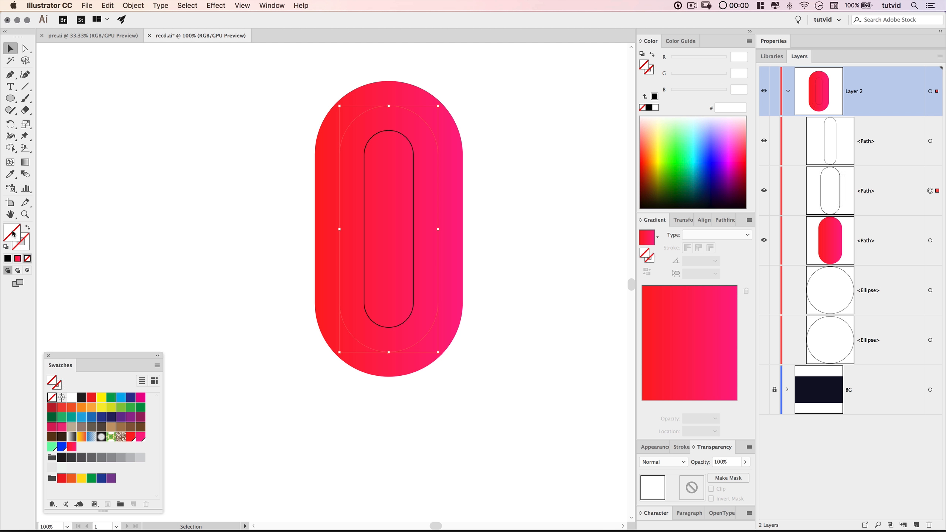
{"action": "left_click", "coordinate": [72, 447]}
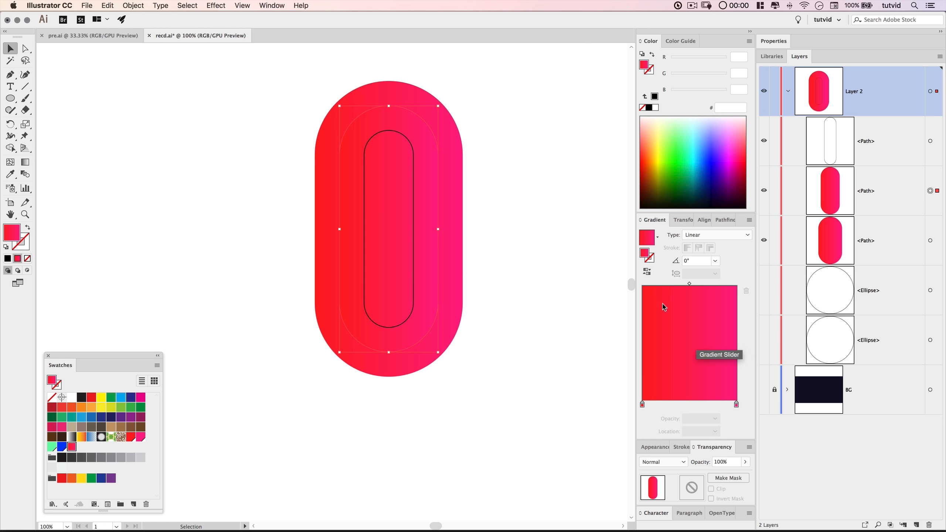
{"action": "left_click", "coordinate": [650, 274]}
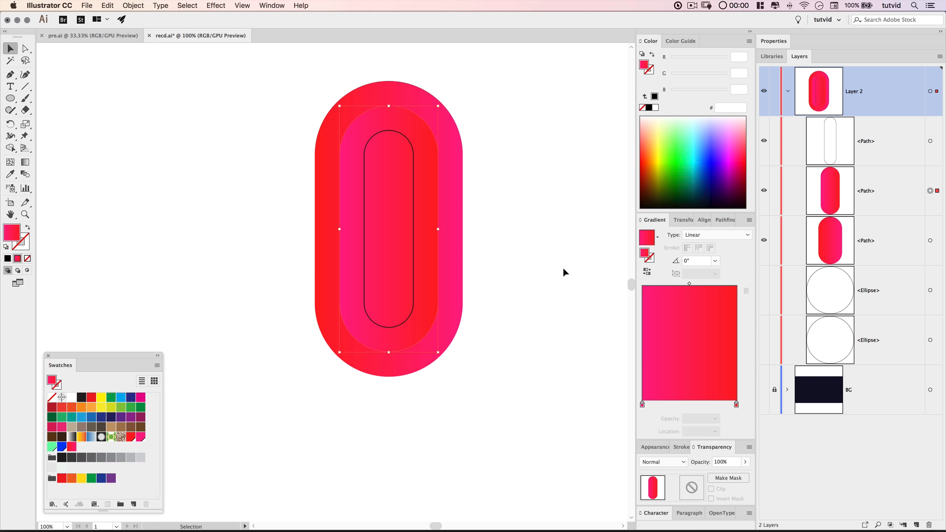
{"action": "left_click", "coordinate": [517, 225]}
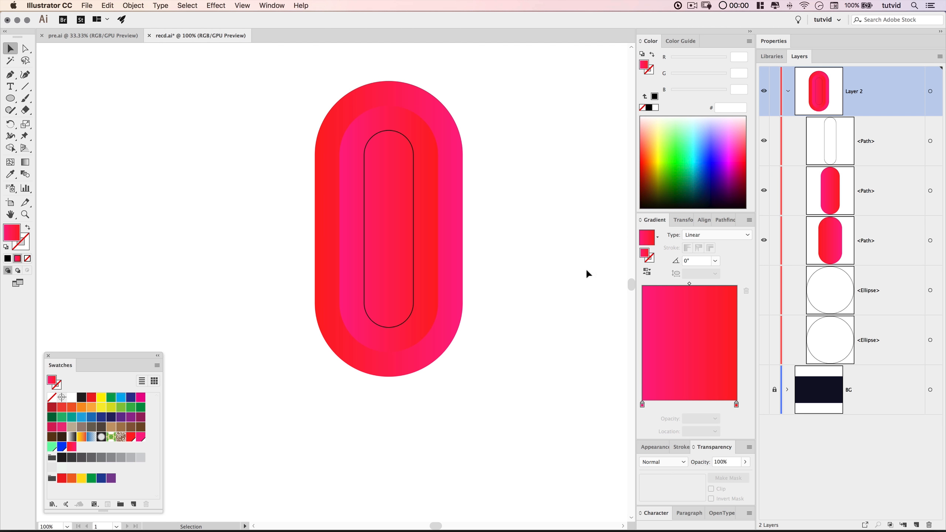
Copy the outer gradient capsule and paste the duplicate directly in front of it
{"action": "left_click", "coordinate": [454, 275]}
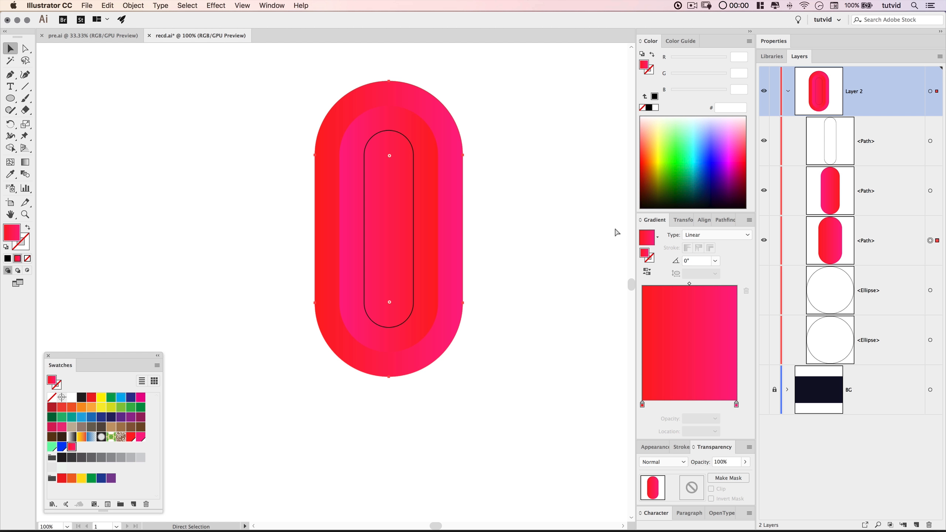
{"action": "left_click", "coordinate": [133, 5]}
{"action": "mouse_move", "coordinate": [111, 6]}
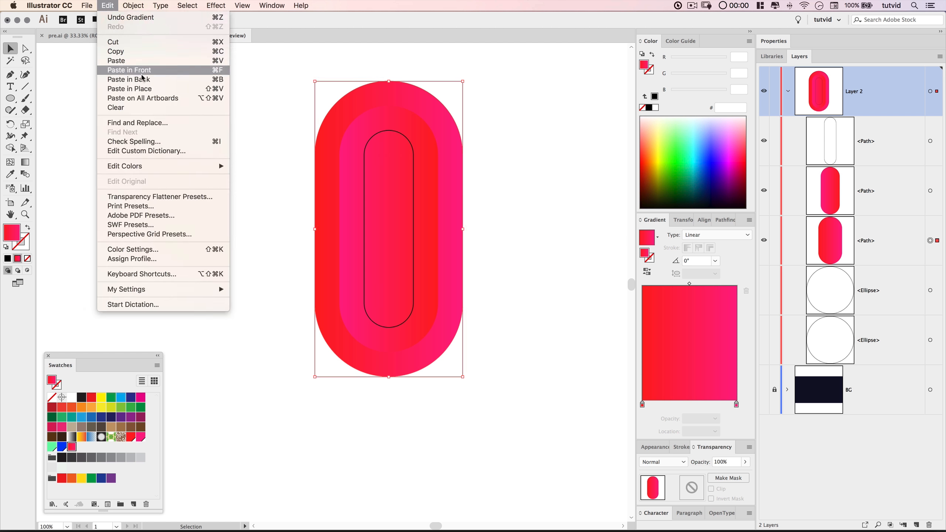
{"action": "left_click", "coordinate": [131, 52]}
{"action": "left_click", "coordinate": [108, 7]}
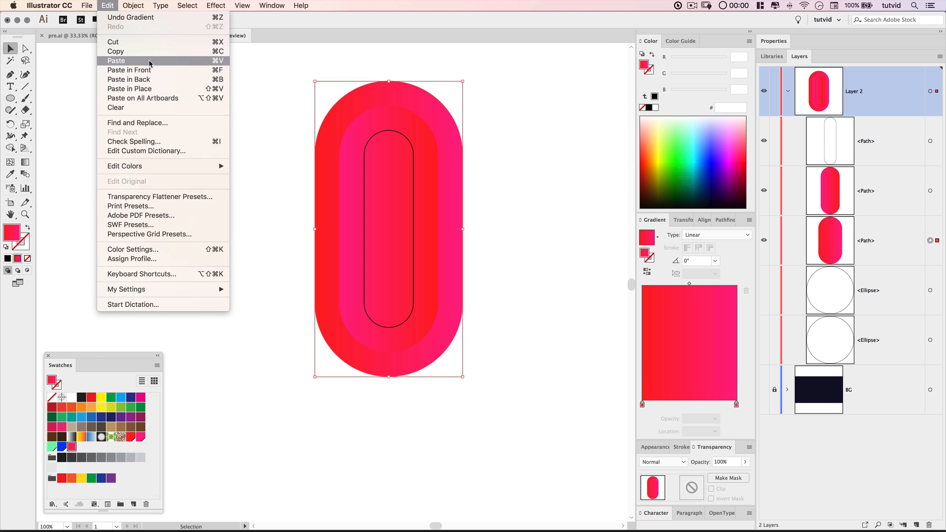
{"action": "left_click", "coordinate": [130, 69]}
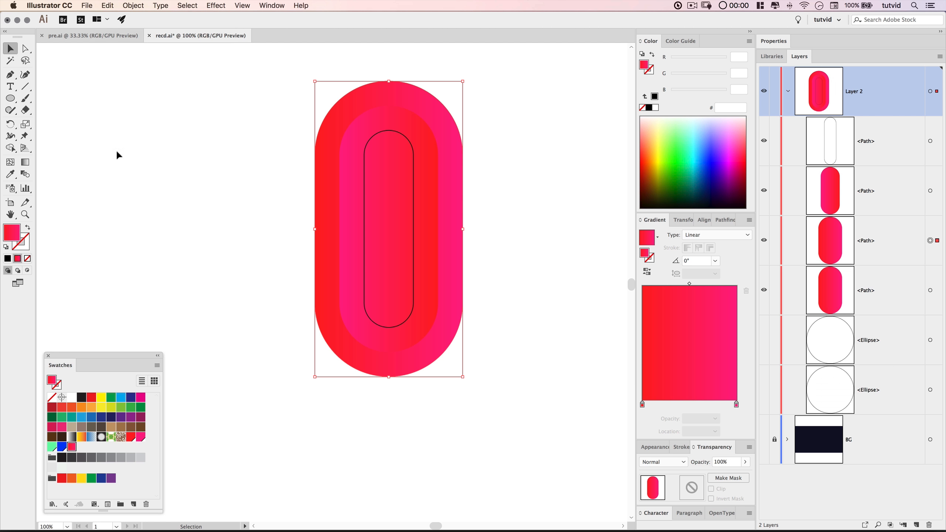
Remove the fill from the duplicated outer capsule and give it a white stroke
{"action": "left_click", "coordinate": [30, 259]}
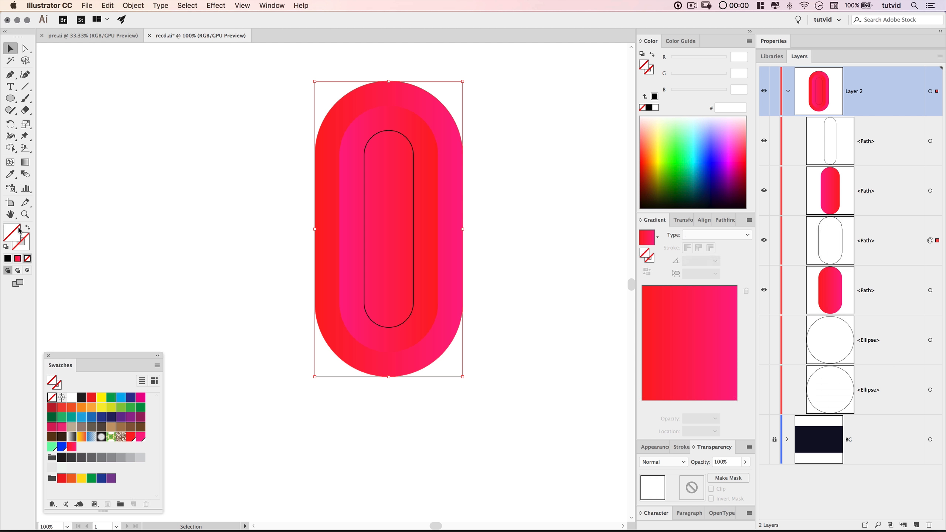
{"action": "left_click", "coordinate": [26, 248]}
{"action": "left_click", "coordinate": [71, 398]}
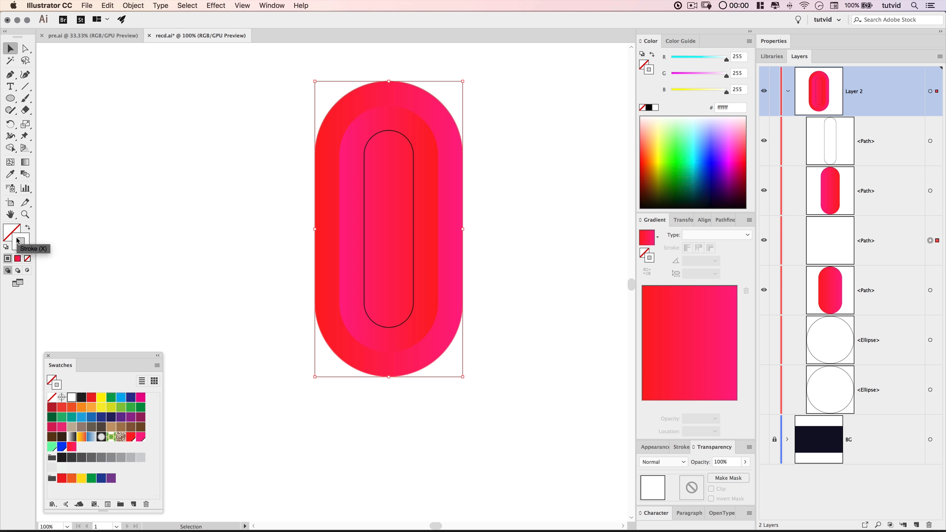
Align the outer duplicate's white stroke to the inside and set its weight to 3 pt
{"action": "left_click", "coordinate": [774, 41]}
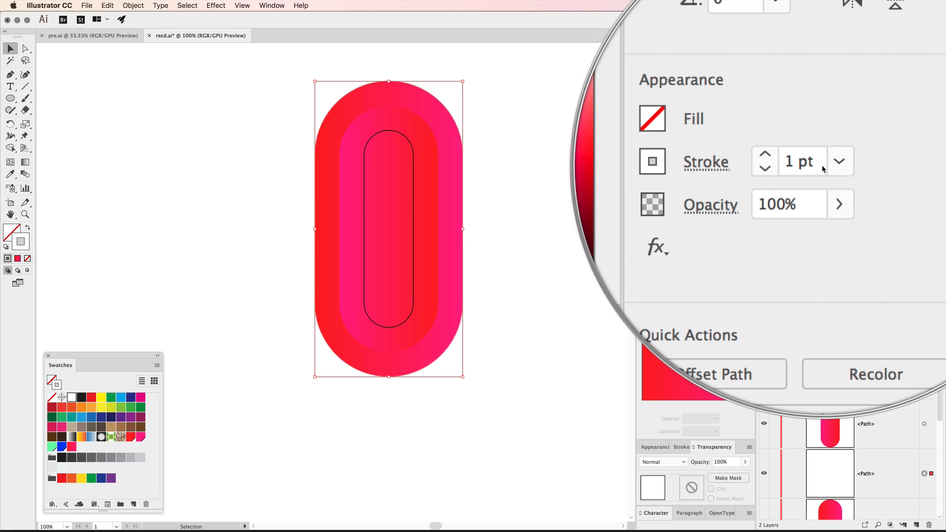
{"action": "left_click", "coordinate": [791, 165]}
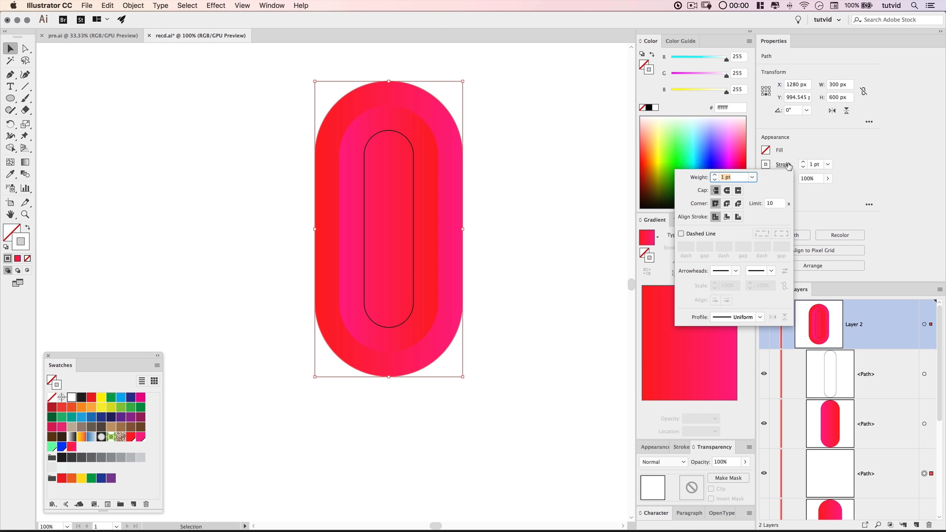
{"action": "left_click", "coordinate": [729, 221]}
{"action": "left_click", "coordinate": [715, 175]}
{"action": "left_click", "coordinate": [715, 175]}
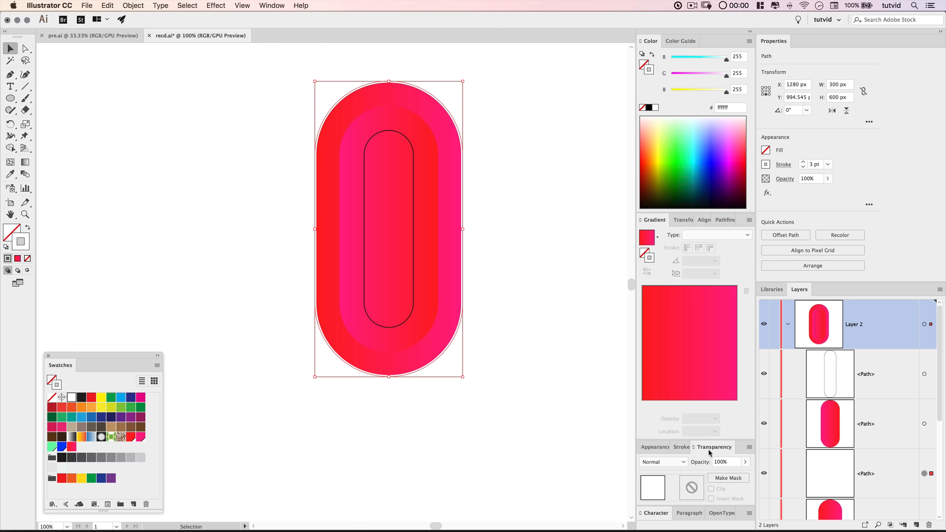
Set the outer white outline to Soft Light blending at 65% opacity and deselect it
{"action": "scroll", "coordinate": [829, 440], "scroll_direction": "down", "scroll_amount": 3}
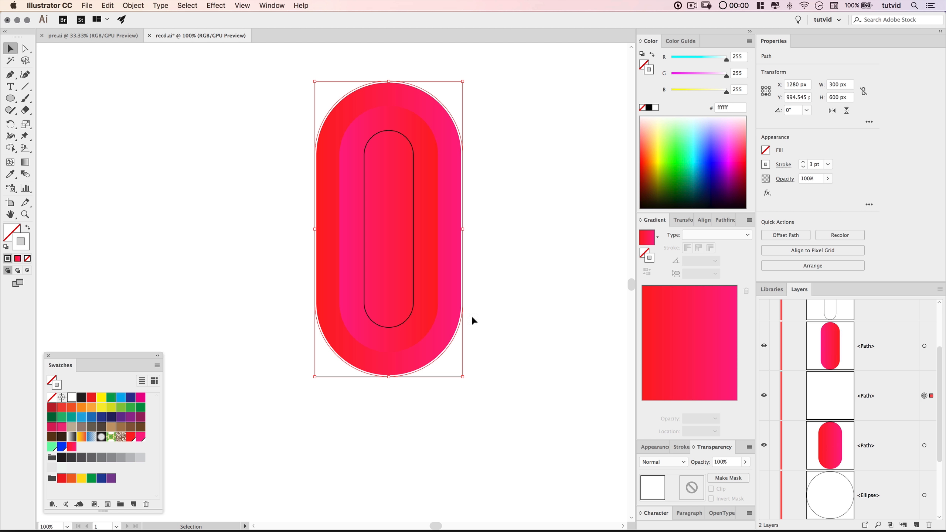
{"action": "left_click", "coordinate": [676, 463]}
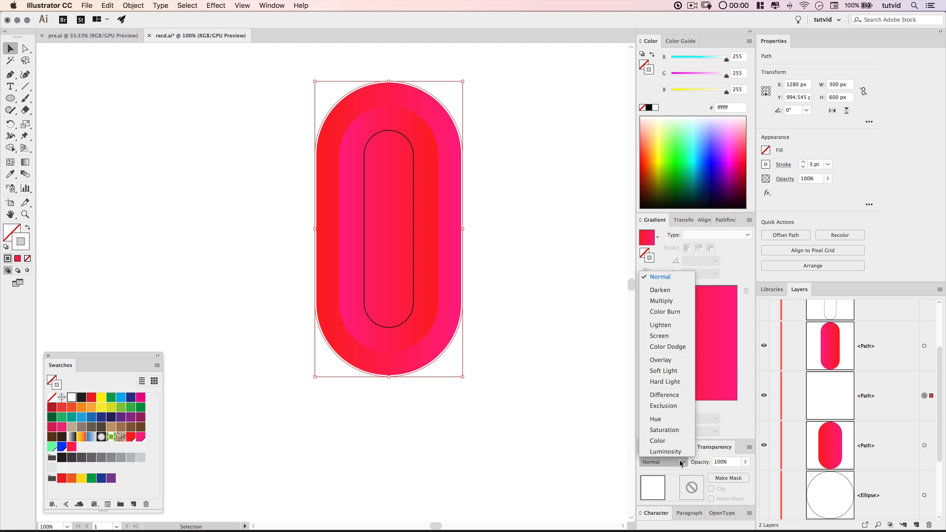
{"action": "left_click", "coordinate": [664, 370]}
{"action": "left_click", "coordinate": [731, 464]}
{"action": "type", "text": "65"}
{"action": "key", "text": "Return"}
{"action": "left_click", "coordinate": [557, 293]}
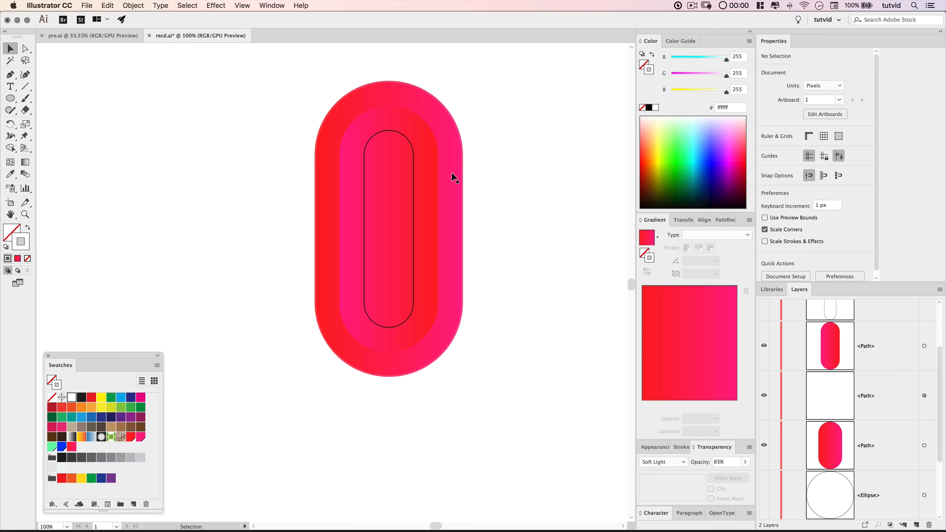
Copy the middle gradient capsule and paste the duplicate directly in front of it
{"action": "left_click", "coordinate": [419, 181]}
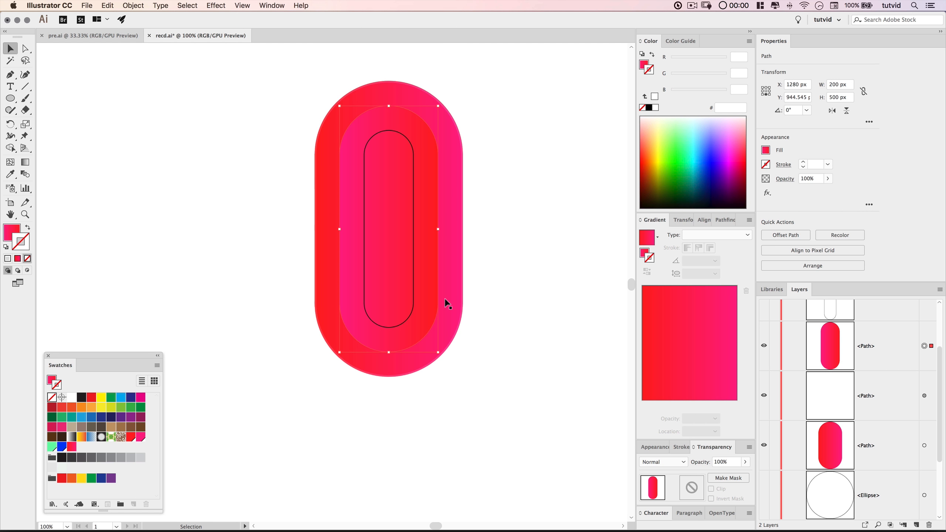
{"action": "left_click", "coordinate": [107, 6]}
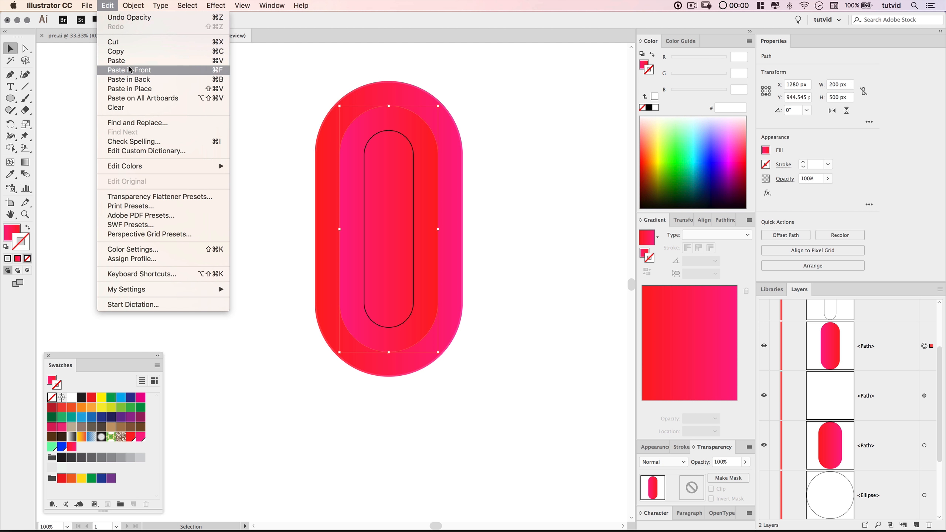
{"action": "left_click", "coordinate": [123, 52]}
{"action": "left_click", "coordinate": [107, 5]}
{"action": "left_click", "coordinate": [124, 69]}
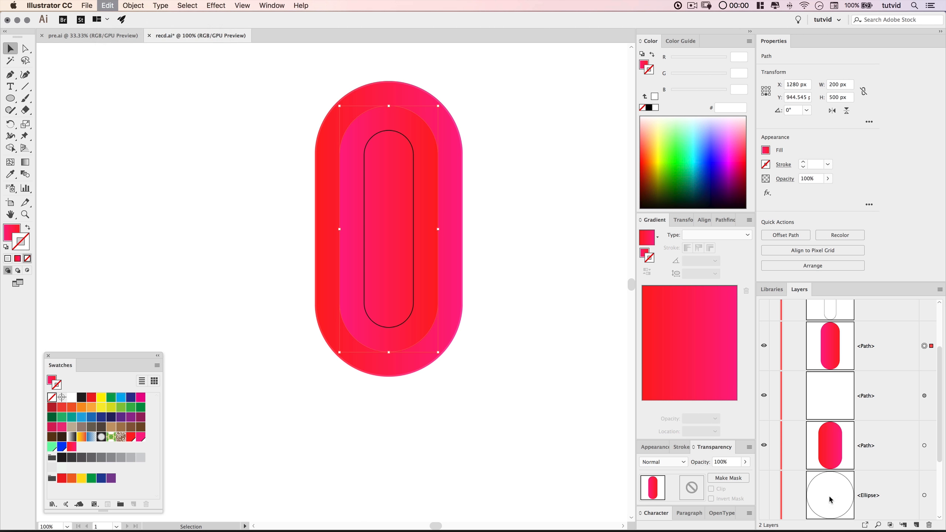
Change the middle duplicate to no fill with a white 2 pt stroke aligned to the inside
{"action": "left_click", "coordinate": [28, 258]}
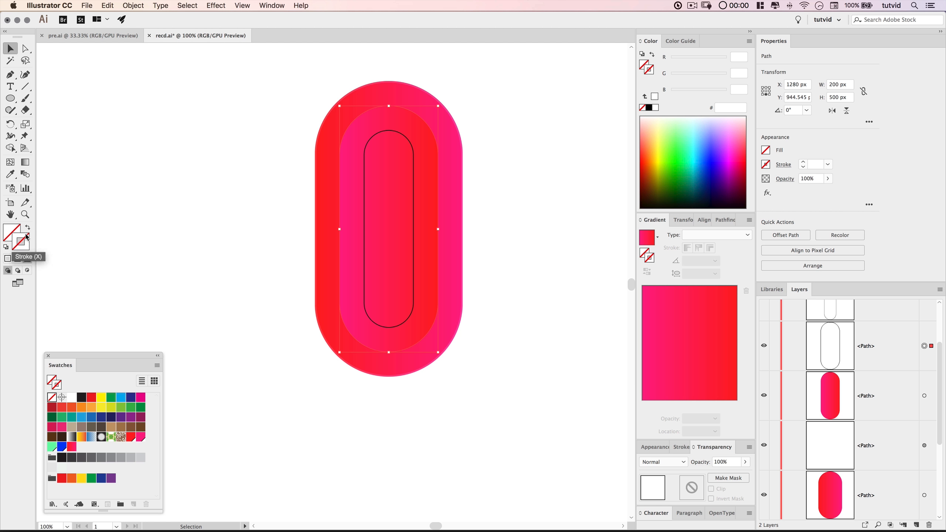
{"action": "left_click", "coordinate": [72, 403]}
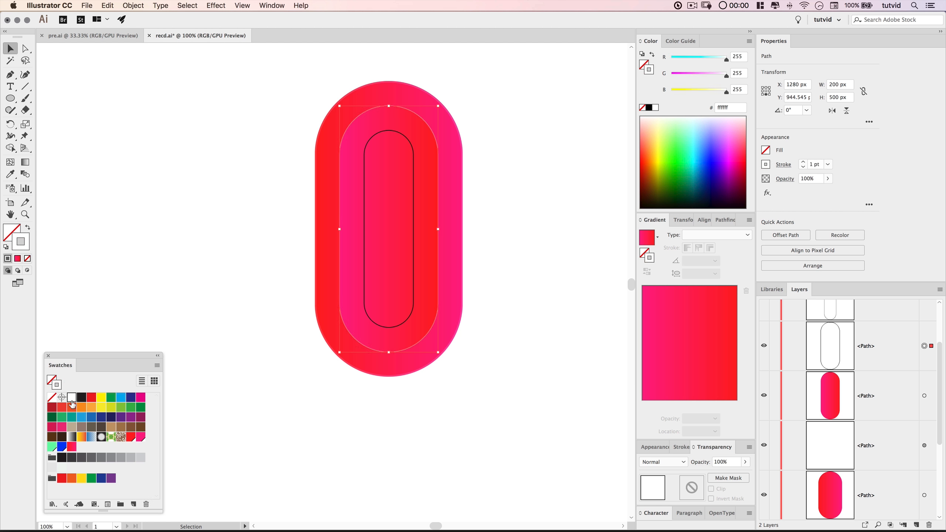
{"action": "left_click", "coordinate": [784, 164]}
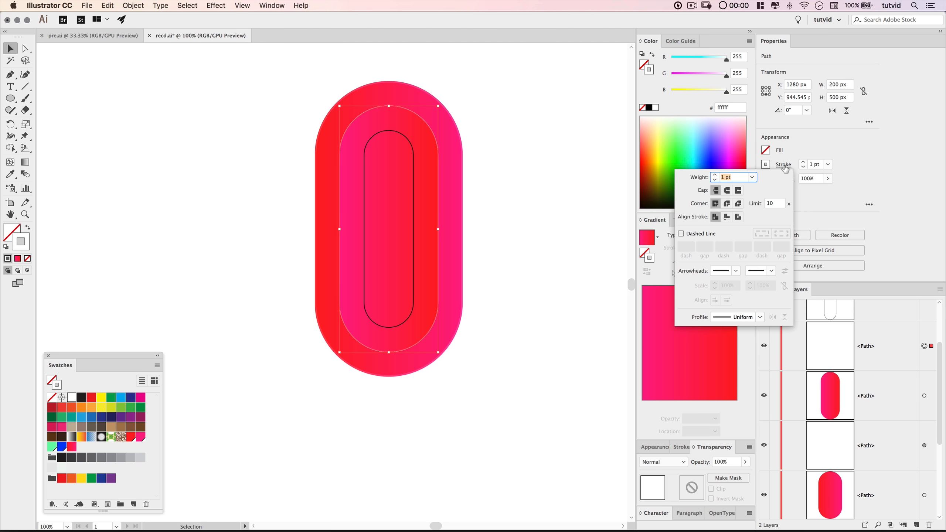
{"action": "left_click", "coordinate": [727, 217]}
{"action": "left_click", "coordinate": [715, 174]}
{"action": "left_click", "coordinate": [715, 174]}
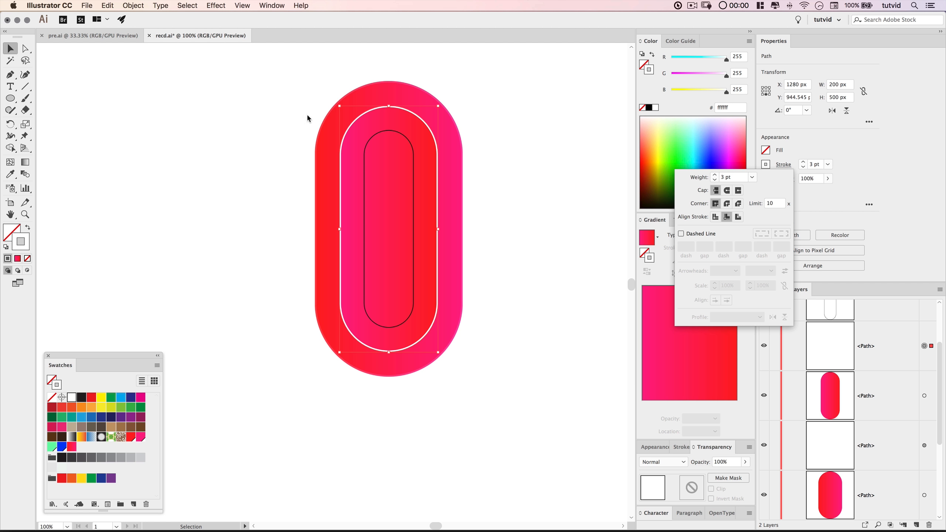
{"action": "left_click", "coordinate": [716, 181]}
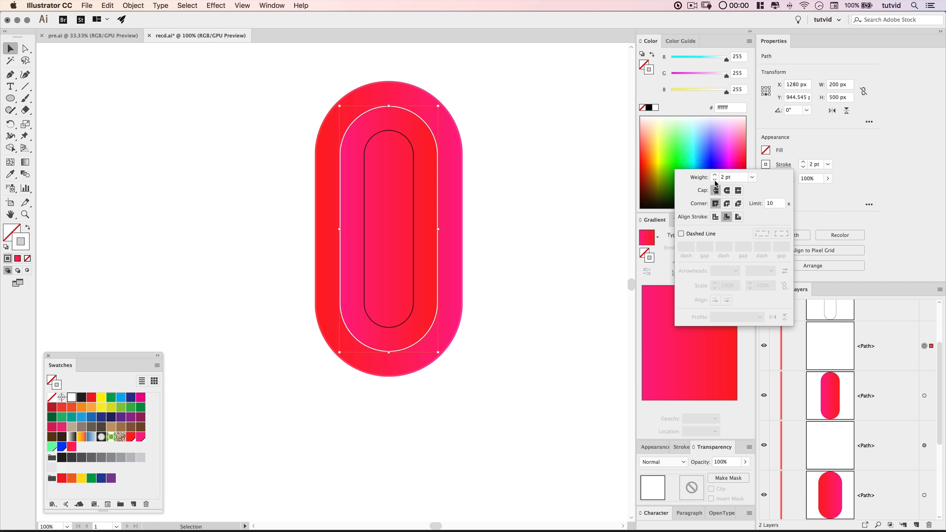
Set the middle white outline to Soft Light blending at 65% opacity and deselect it
{"action": "left_click", "coordinate": [682, 470]}
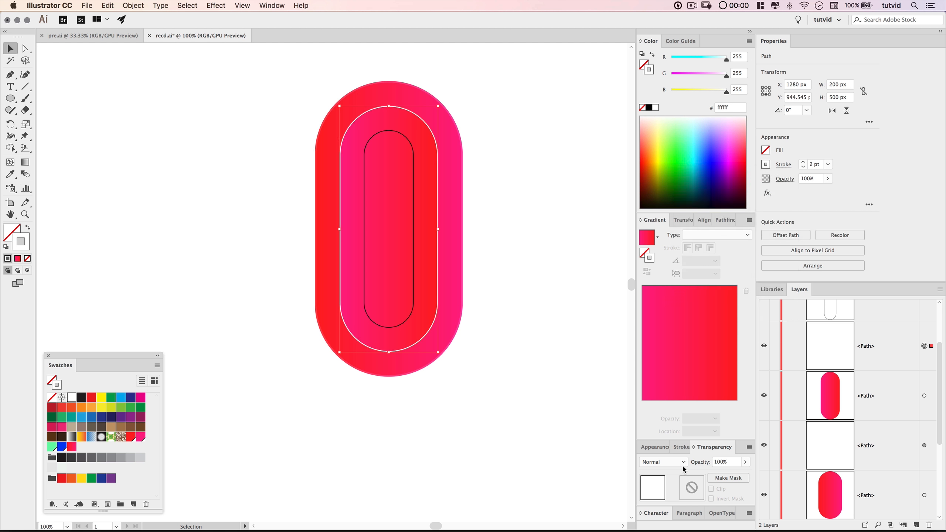
{"action": "left_click", "coordinate": [682, 462]}
{"action": "left_click", "coordinate": [674, 369]}
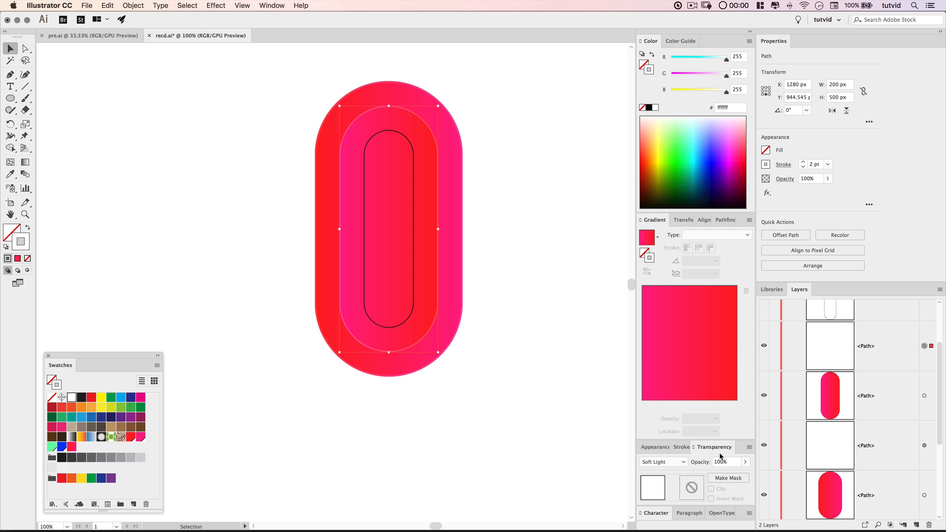
{"action": "left_click", "coordinate": [728, 462]}
{"action": "type", "text": "65"}
{"action": "key", "text": "Return"}
{"action": "left_click", "coordinate": [535, 228]}
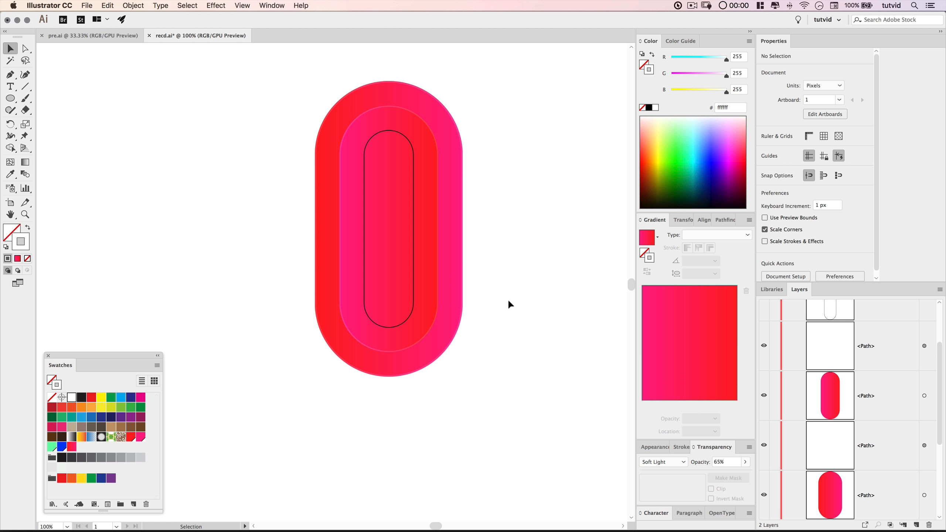
Swap the innermost capsule's fill and stroke so it has a black fill and no stroke
{"action": "left_click", "coordinate": [413, 180]}
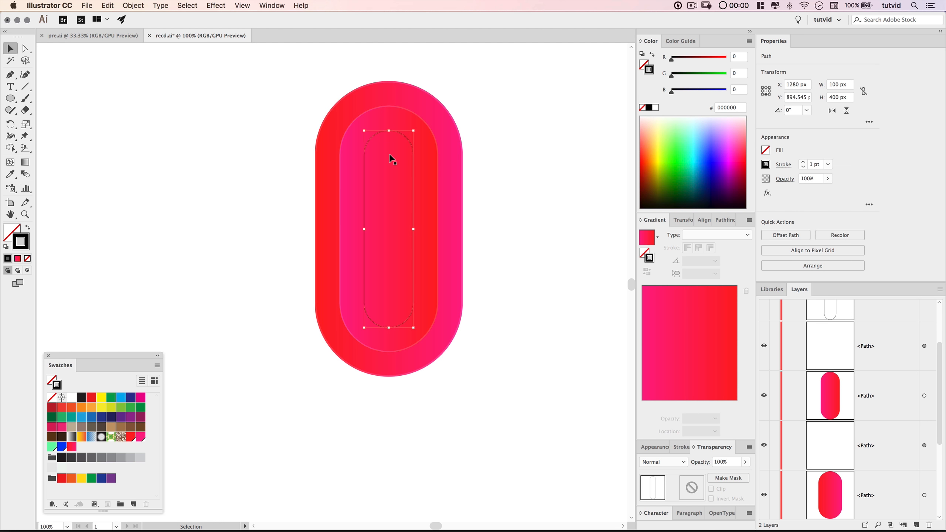
{"action": "left_click", "coordinate": [27, 228]}
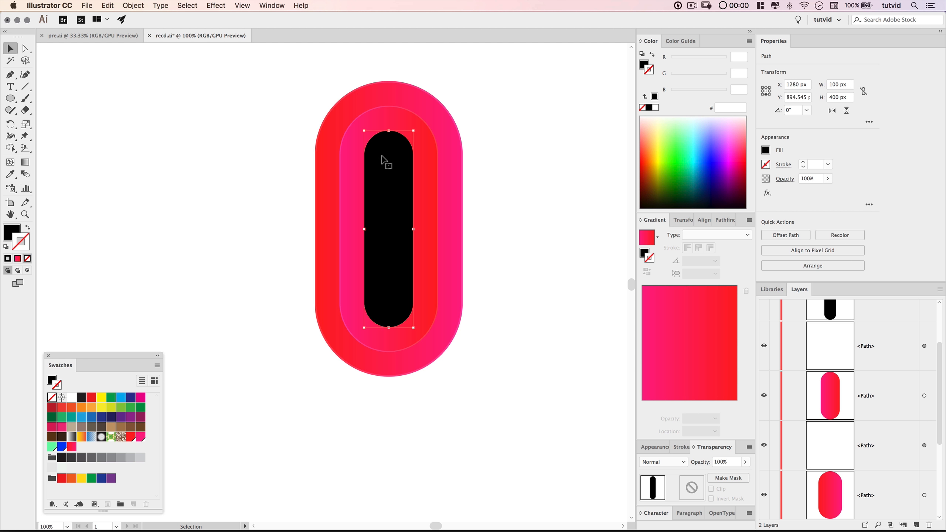
{"action": "scroll", "coordinate": [853, 432], "scroll_direction": "up", "scroll_amount": 3}
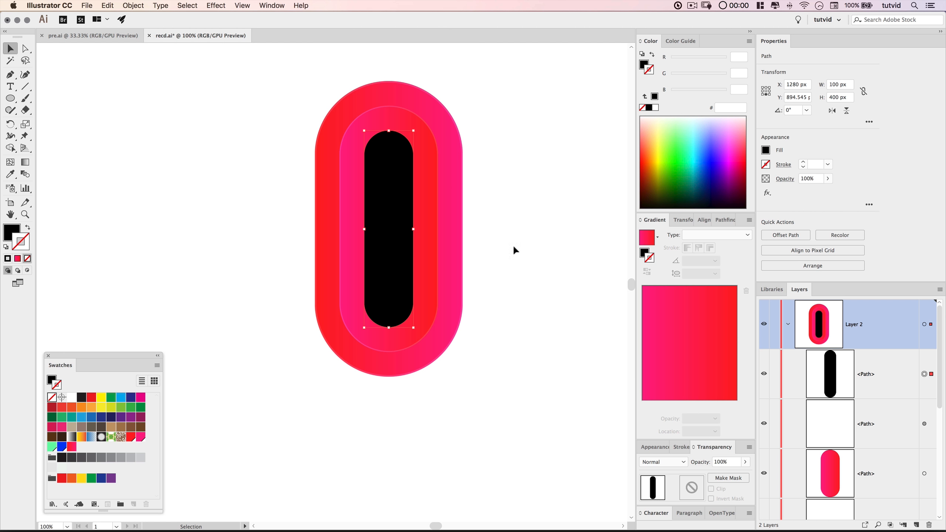
Copy the black inner capsule, subtract it from the middle gradient capsule with Minus Front, and deselect the result
{"action": "key", "text": "a"}
{"action": "key", "text": "v"}
{"action": "left_click", "coordinate": [423, 159], "text": "shift"}
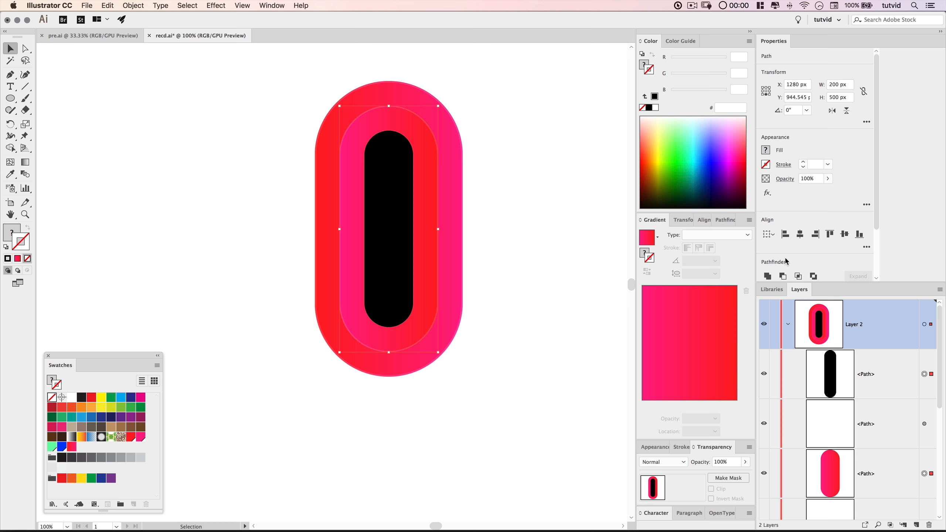
{"action": "left_click", "coordinate": [726, 221]}
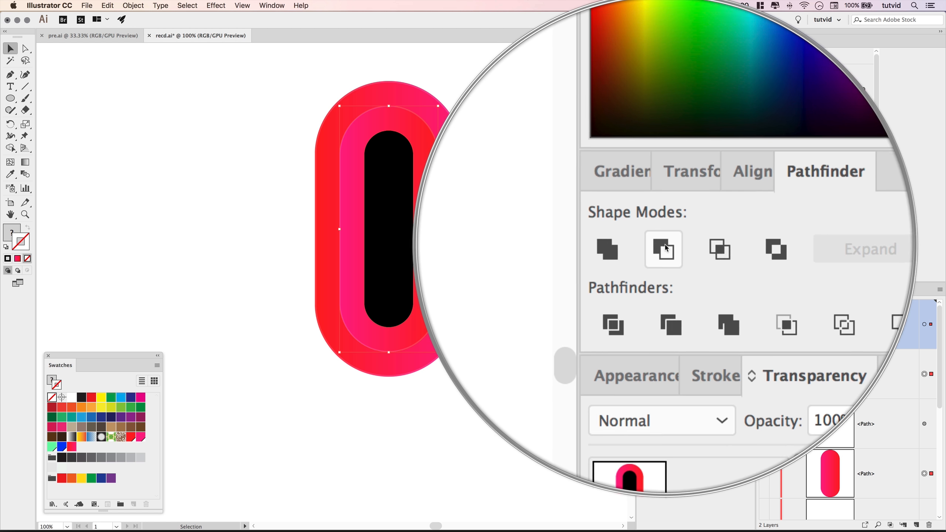
{"action": "left_click", "coordinate": [665, 246]}
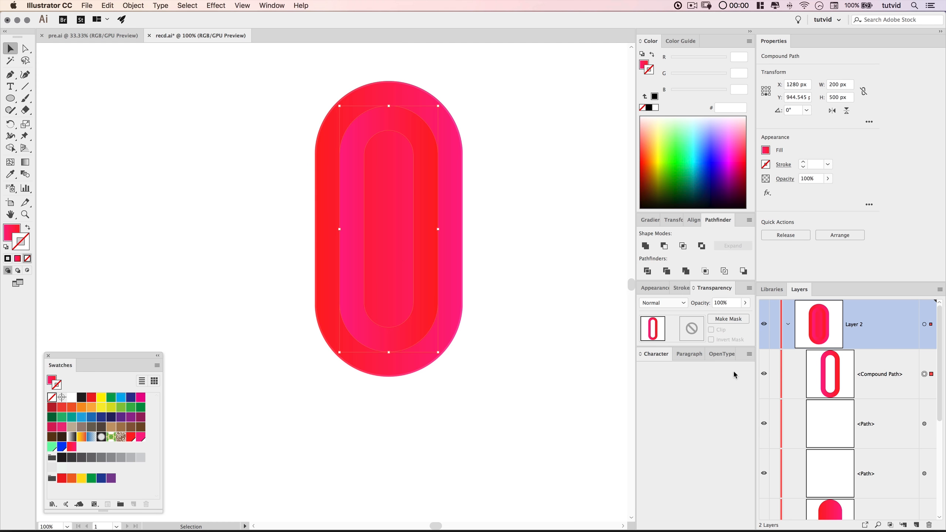
{"action": "left_click", "coordinate": [534, 188]}
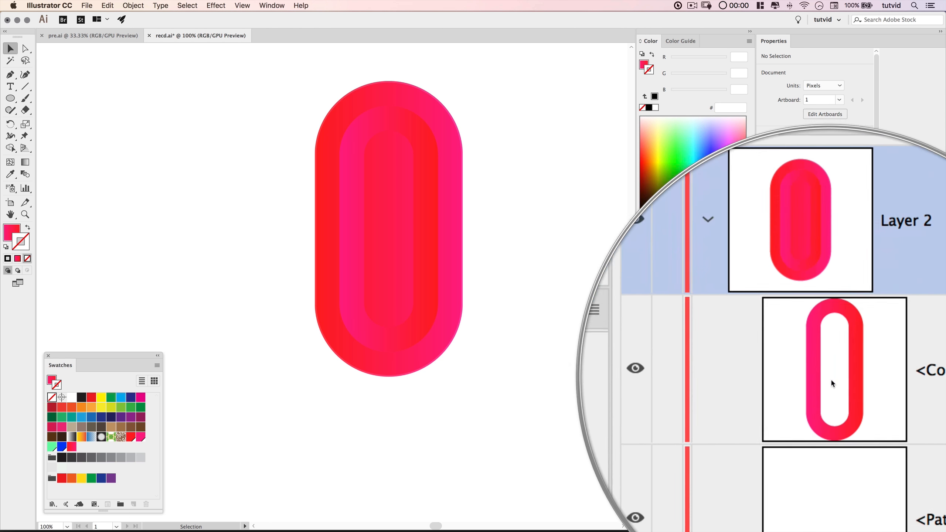
Move the middle compound path below the middle capsule's white outline in the layer stack
{"action": "left_click", "coordinate": [861, 429]}
{"action": "left_click", "coordinate": [860, 388]}
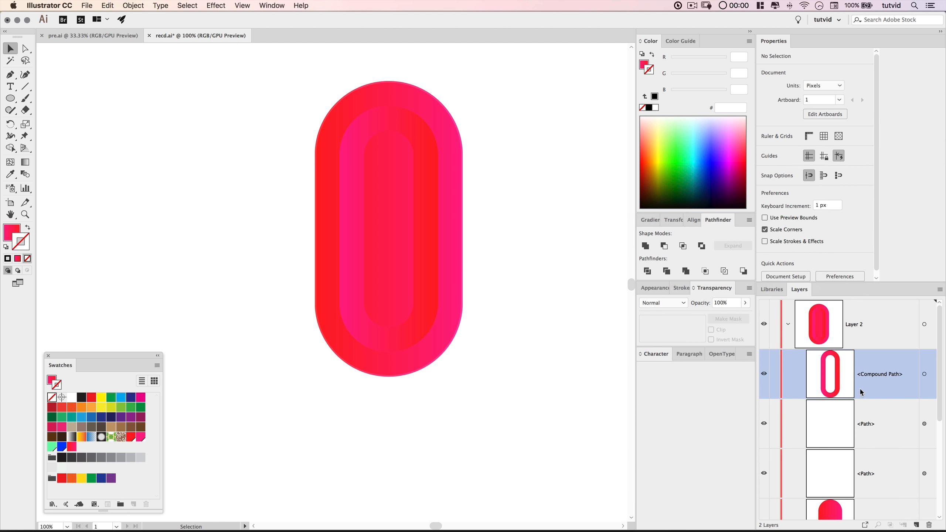
{"action": "left_click_drag", "start_coordinate": [861, 431], "coordinate": [862, 446]}
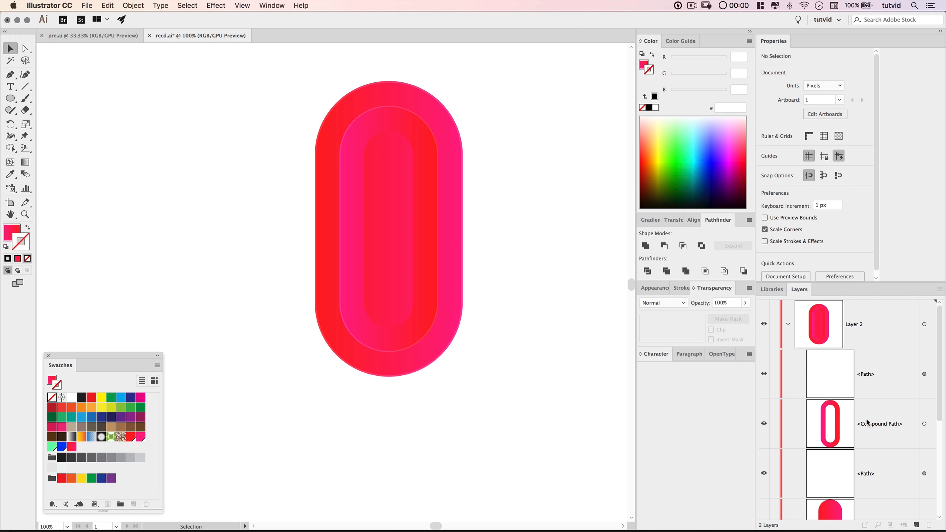
Identify the outer gradient capsule in the layer stack by switching its visibility off and on
{"action": "left_click", "coordinate": [863, 377]}
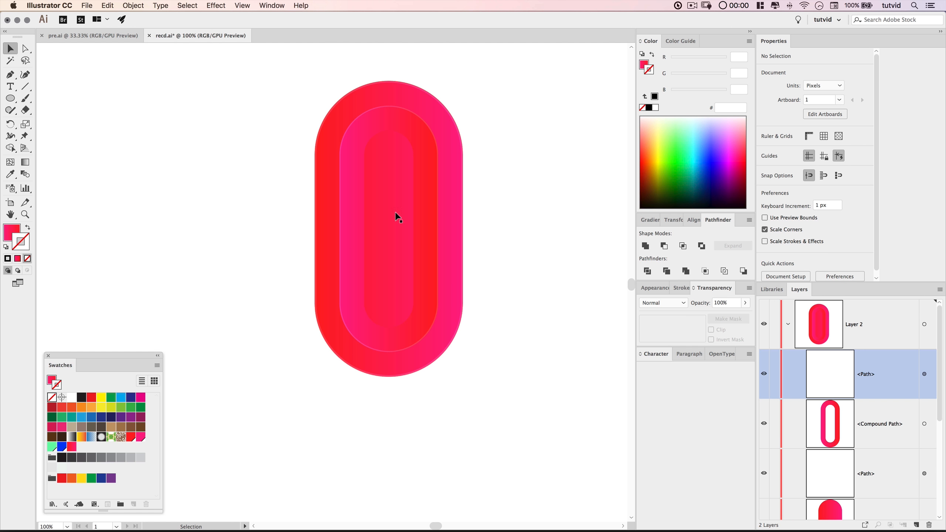
{"action": "scroll", "coordinate": [887, 474], "scroll_direction": "down", "scroll_amount": 5}
{"action": "left_click", "coordinate": [851, 361]}
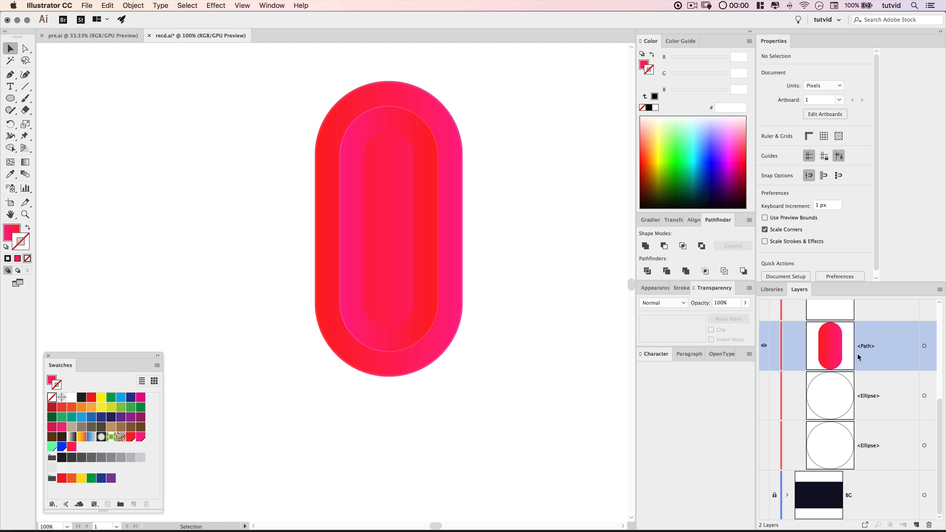
{"action": "left_click", "coordinate": [764, 347]}
{"action": "left_click", "coordinate": [764, 348]}
{"action": "scroll", "coordinate": [874, 352], "scroll_direction": "up", "scroll_amount": 3}
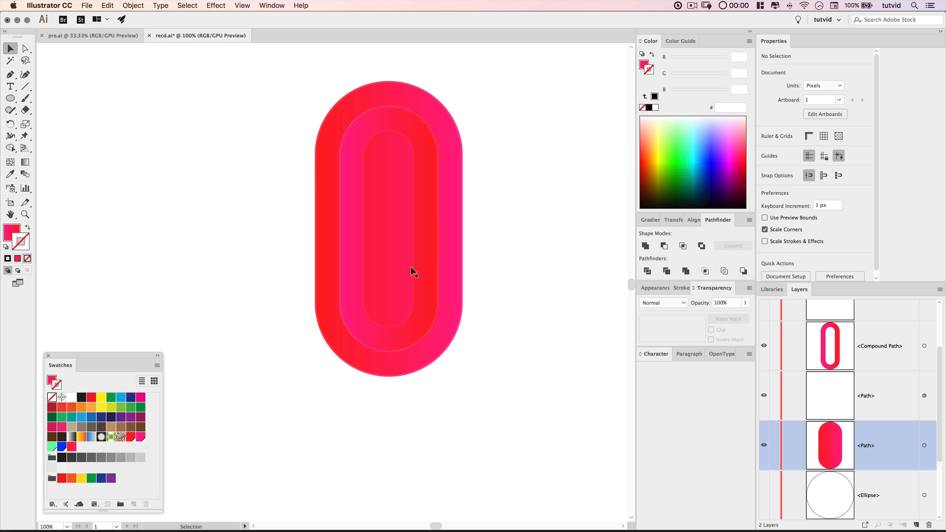
Paste the copied black inner capsule in front of the artwork at its original position
{"action": "left_click", "coordinate": [103, 10]}
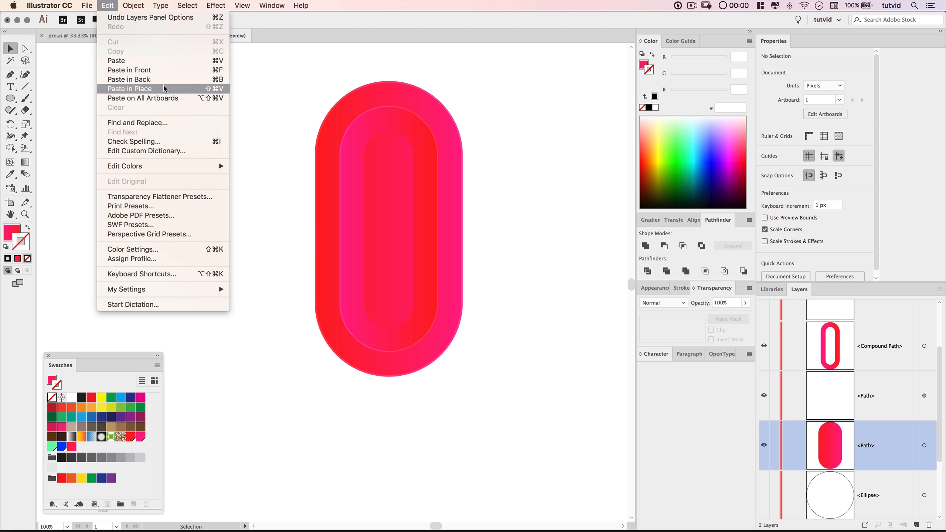
{"action": "left_click", "coordinate": [119, 69]}
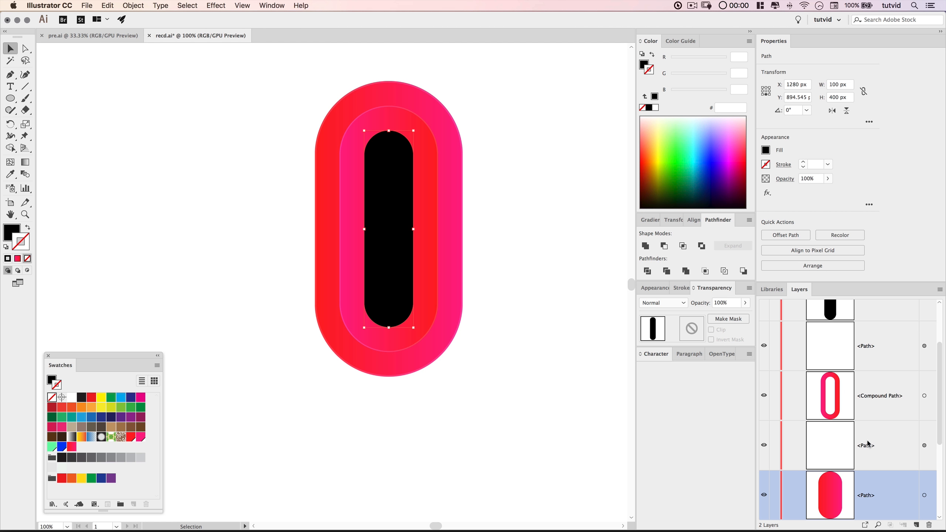
{"action": "scroll", "coordinate": [872, 330], "scroll_direction": "up", "scroll_amount": 3}
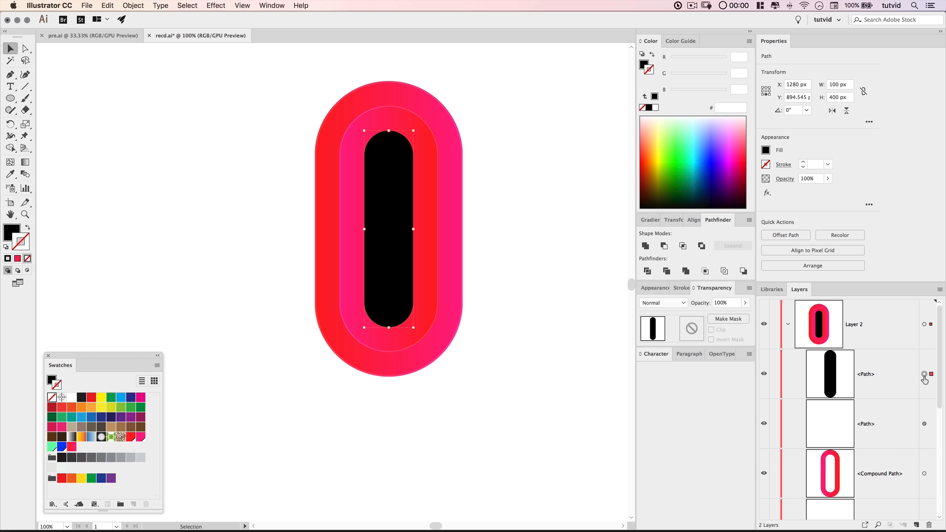
{"action": "scroll", "coordinate": [889, 392], "scroll_direction": "down", "scroll_amount": 5}
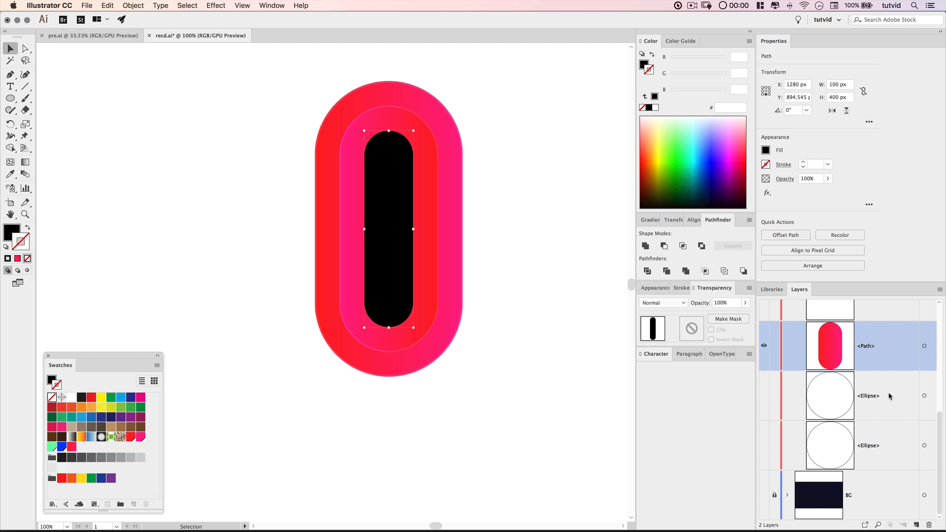
Add the outer gradient capsule to the selected black inner capsule and cut out its centre with Minus Front
{"action": "left_click", "coordinate": [925, 349]}
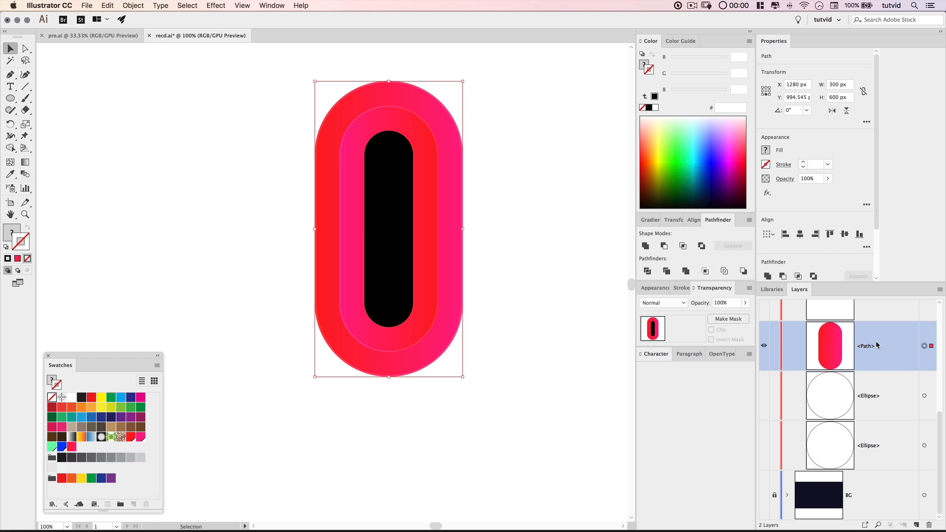
{"action": "scroll", "coordinate": [886, 354], "scroll_direction": "up", "scroll_amount": 2}
{"action": "scroll", "coordinate": [879, 360], "scroll_direction": "up", "scroll_amount": 2}
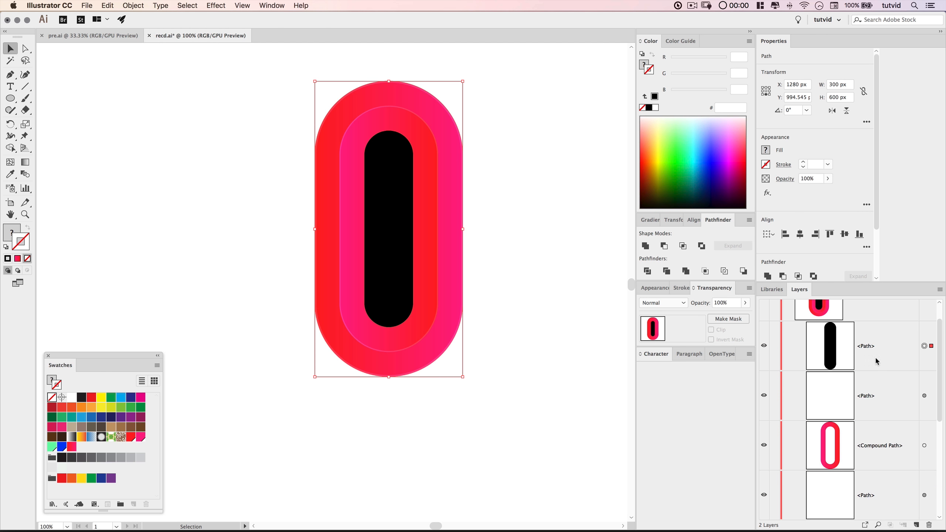
{"action": "double_click", "coordinate": [778, 41]}
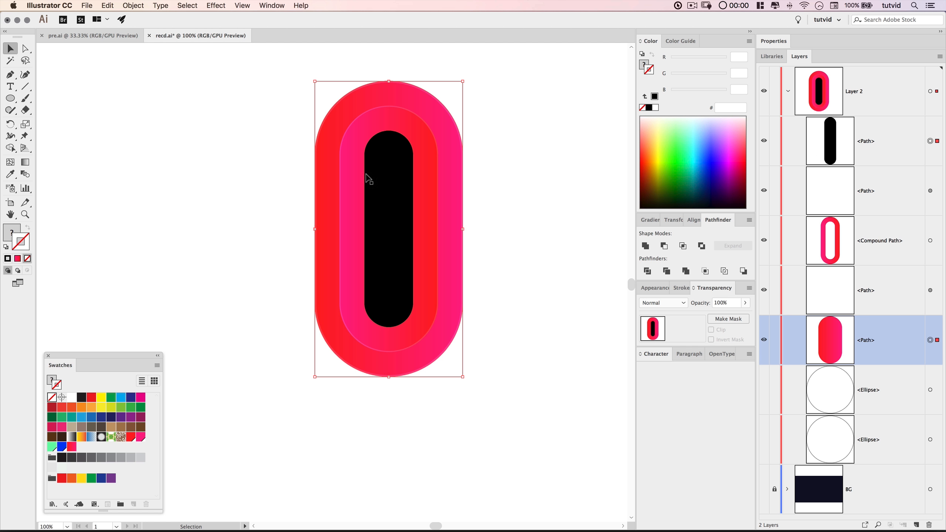
{"action": "left_click", "coordinate": [664, 246]}
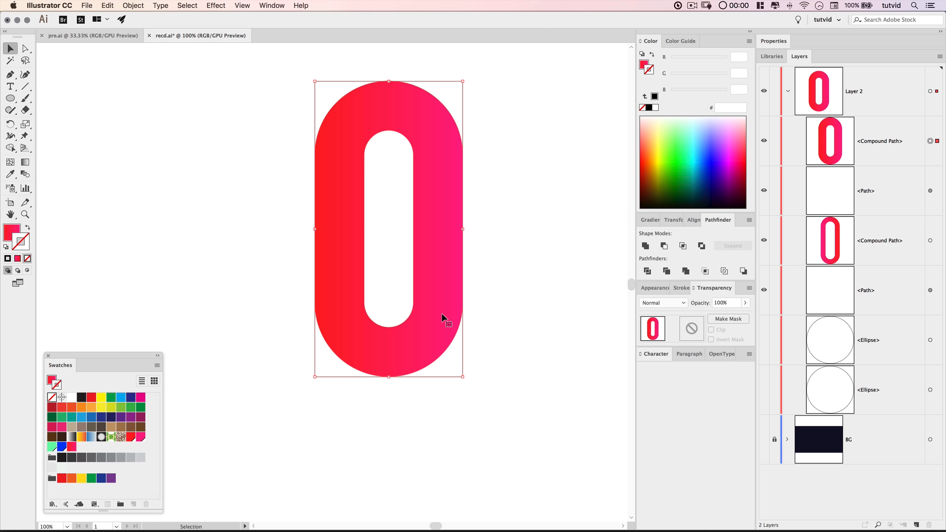
Move the outer compound path below the outer capsule's white outline in the layer stack and deselect the artwork
{"action": "left_click", "coordinate": [808, 127]}
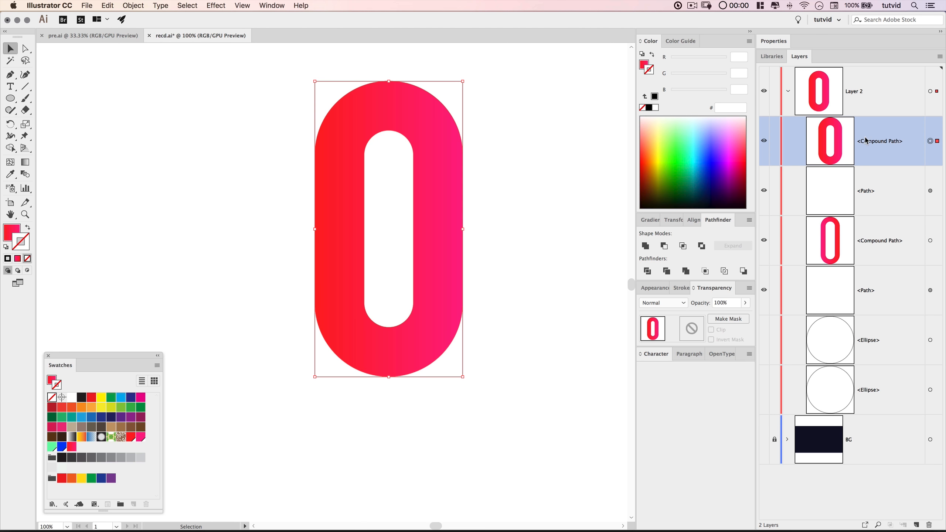
{"action": "left_click_drag", "start_coordinate": [853, 138], "coordinate": [865, 313]}
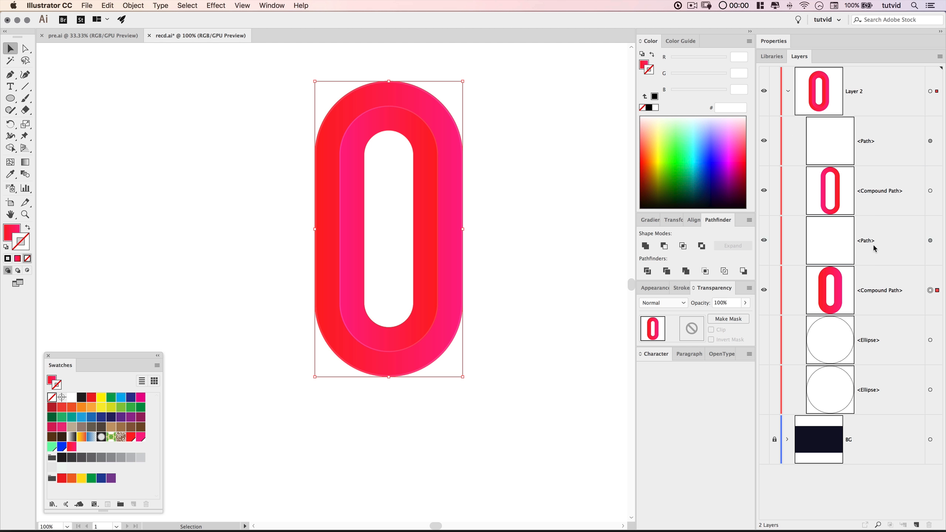
{"action": "left_click", "coordinate": [874, 248]}
{"action": "left_click", "coordinate": [765, 241]}
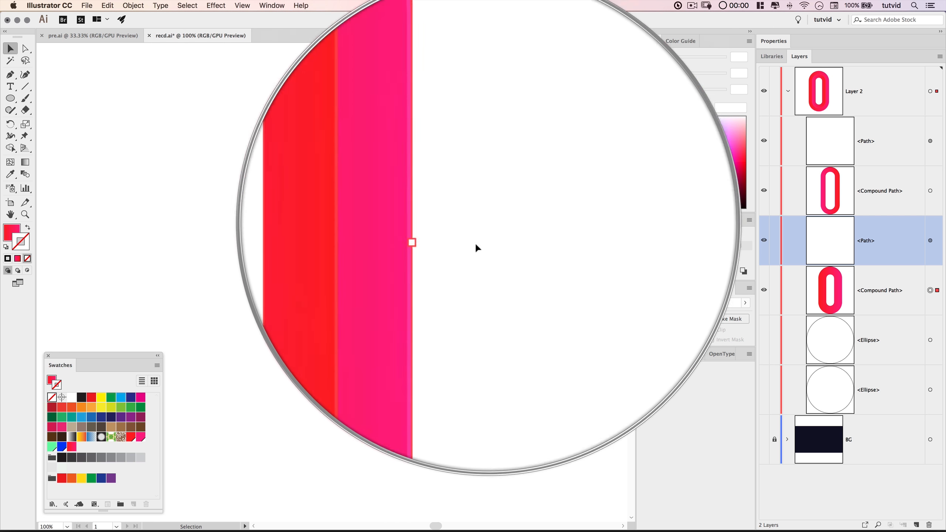
{"action": "left_click", "coordinate": [503, 249]}
{"action": "key", "text": "space"}
{"action": "left_click_drag", "start_coordinate": [460, 230], "coordinate": [459, 256]}
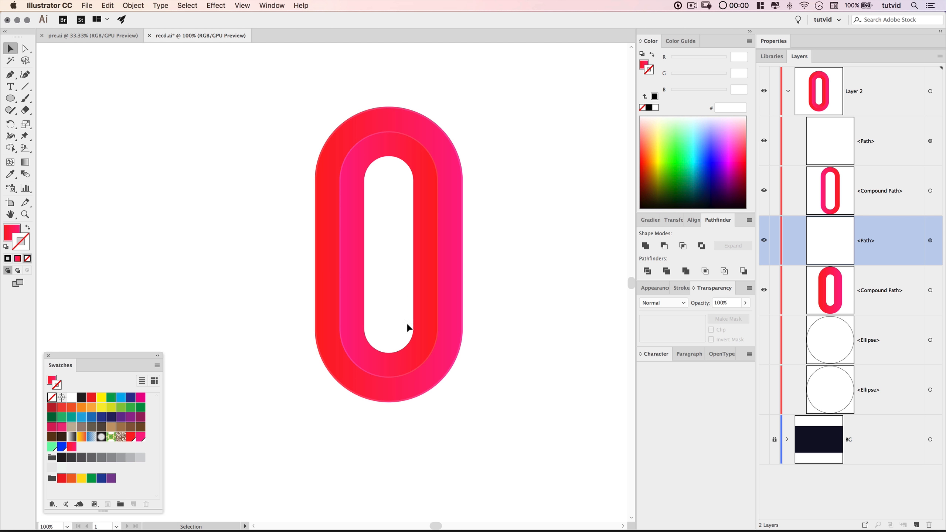
Select all the capsule rings and their outlines and group them
{"action": "left_click_drag", "start_coordinate": [564, 79], "coordinate": [290, 433]}
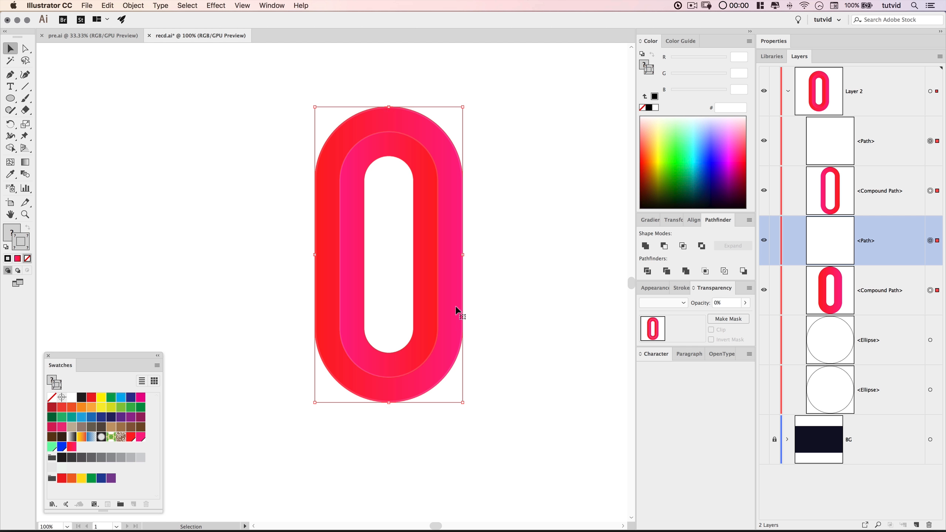
{"action": "left_click", "coordinate": [133, 5]}
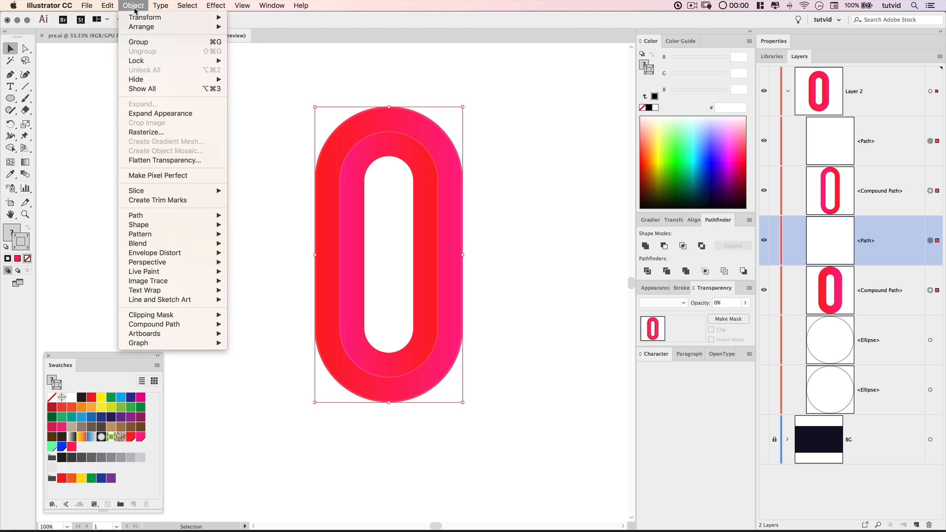
{"action": "left_click", "coordinate": [146, 45]}
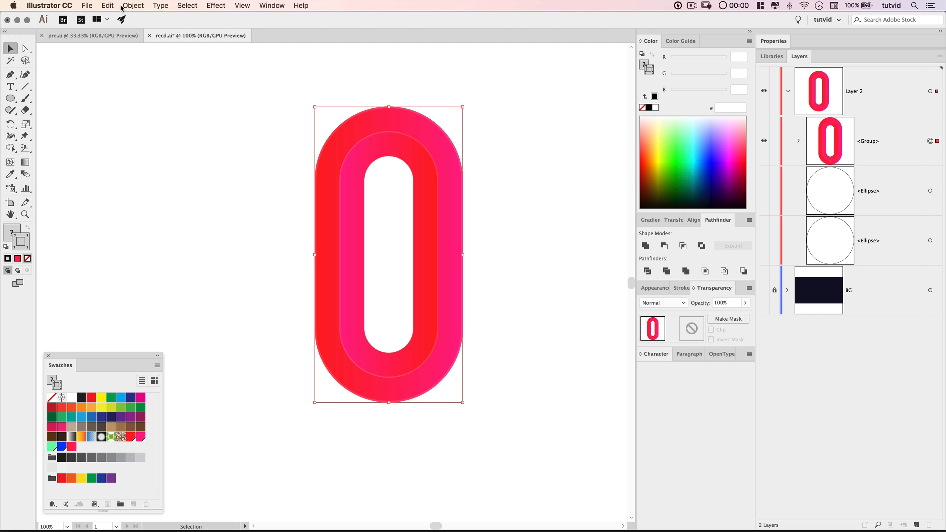
Copy the capsule group and paste the duplicate in front at the same position
{"action": "left_click", "coordinate": [107, 5]}
{"action": "left_click", "coordinate": [126, 51]}
{"action": "left_click", "coordinate": [108, 5]}
{"action": "left_click", "coordinate": [133, 79]}
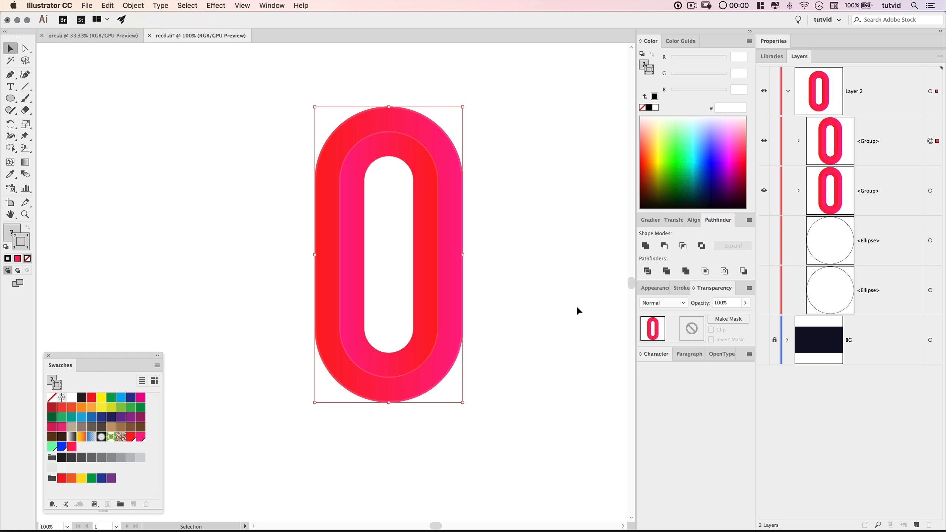
Isolate the front copy of the capsule group for editing and clear the selection inside it
{"action": "double_click", "coordinate": [430, 211]}
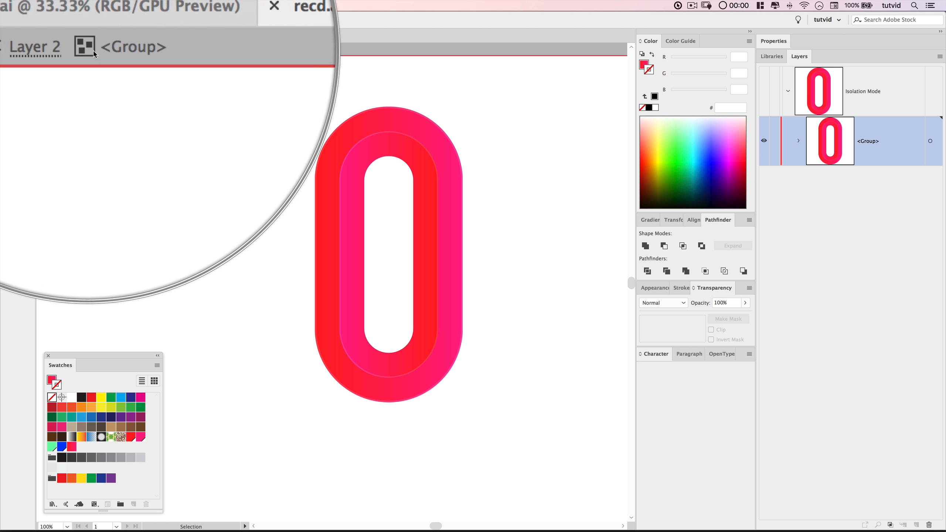
{"action": "left_click", "coordinate": [427, 227]}
{"action": "left_click", "coordinate": [458, 203]}
{"action": "key", "text": "super+shift+a"}
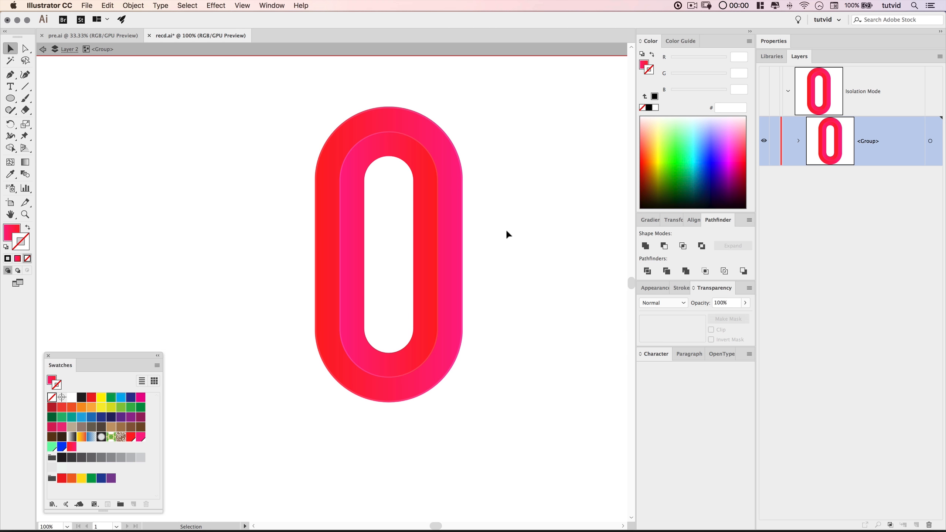
Build a linear gradient from green (R=110 G=250 B=170) to blue (R=0 G=60 B=245) and save it as a swatch
{"action": "left_click", "coordinate": [646, 222]}
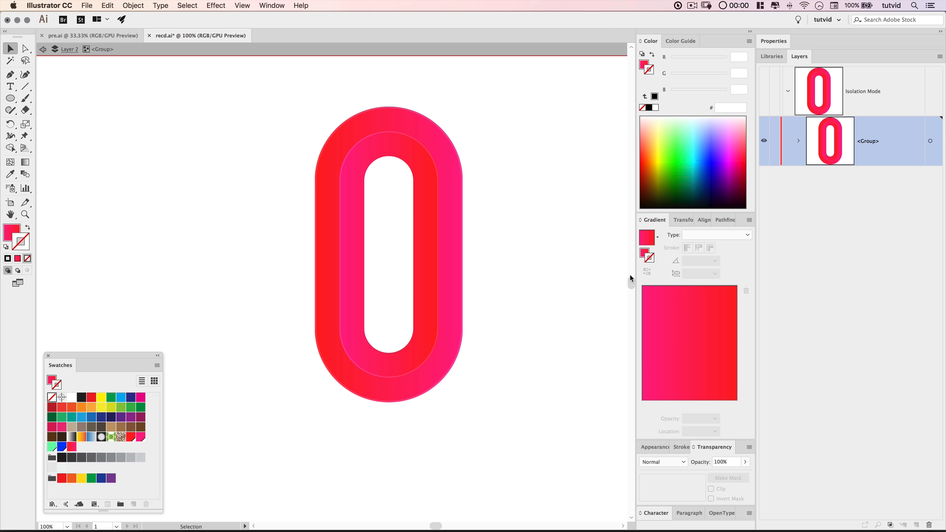
{"action": "left_click", "coordinate": [649, 250]}
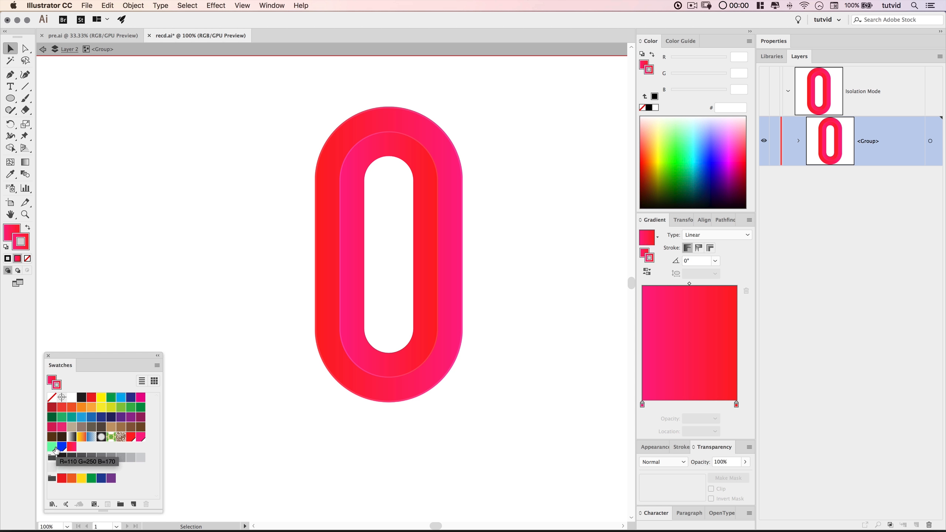
{"action": "left_click_drag", "start_coordinate": [63, 451], "coordinate": [583, 396]}
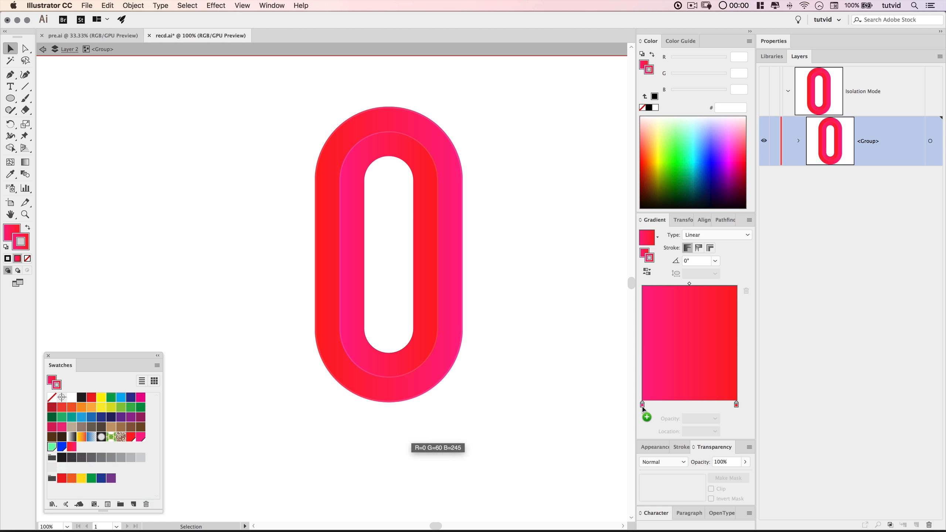
{"action": "left_click_drag", "start_coordinate": [644, 409], "coordinate": [643, 407]}
{"action": "left_click_drag", "start_coordinate": [62, 450], "coordinate": [737, 410]}
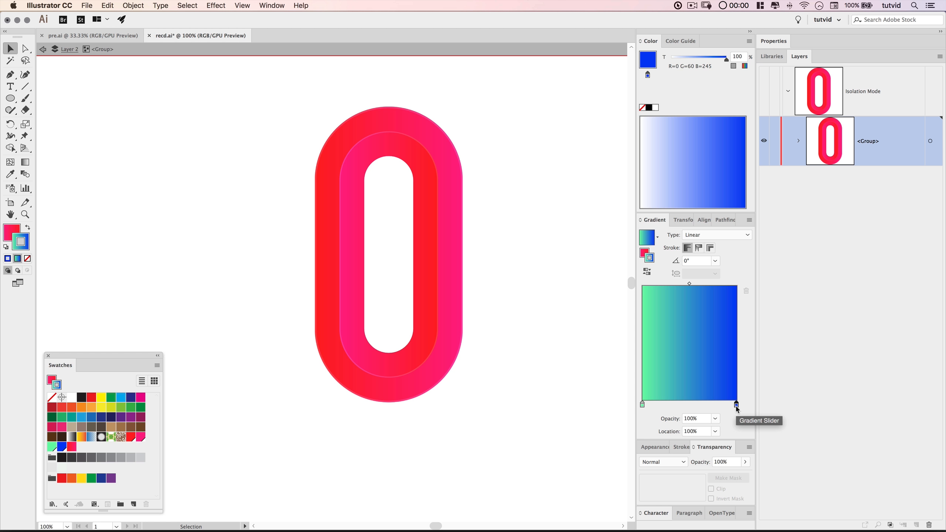
{"action": "left_click_drag", "start_coordinate": [649, 241], "coordinate": [90, 452]}
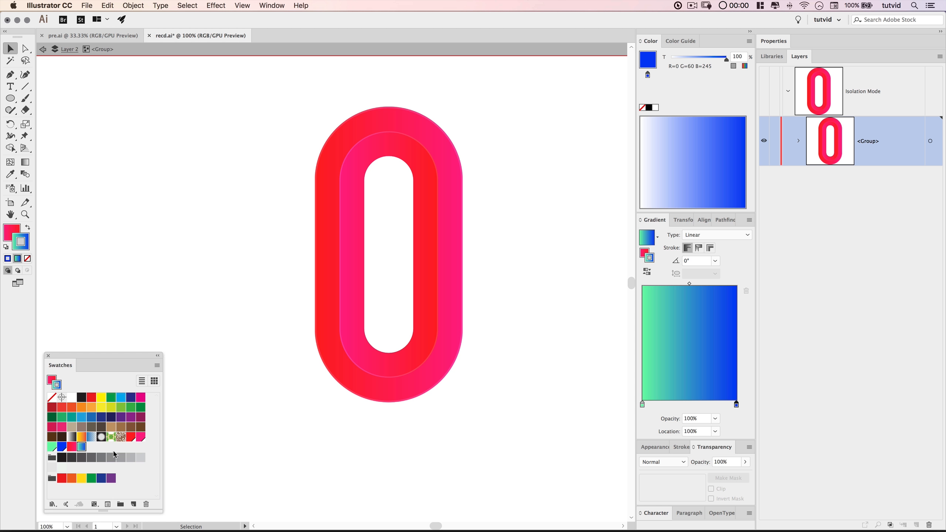
Fill the isolated group's outer compound path with the green-to-blue gradient swatch and leave it without a stroke
{"action": "left_click", "coordinate": [799, 140]}
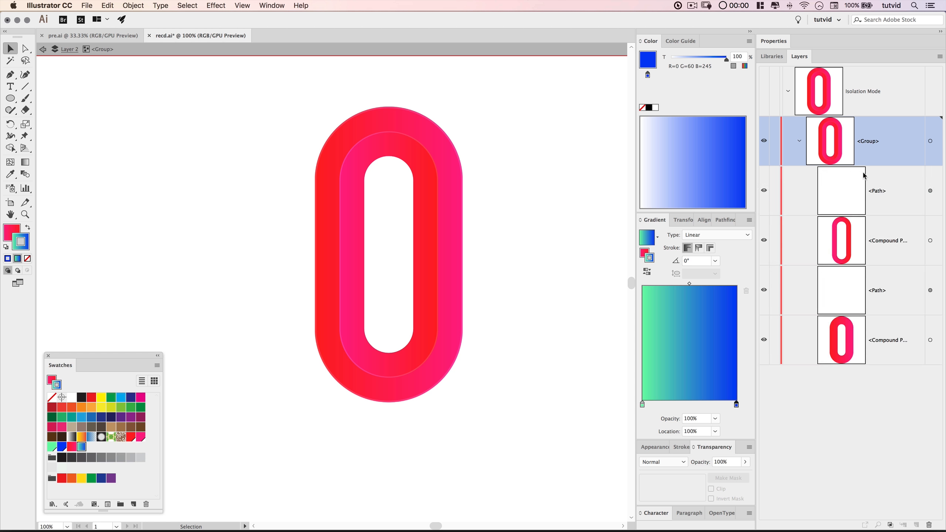
{"action": "left_click", "coordinate": [931, 341]}
{"action": "left_click", "coordinate": [81, 448]}
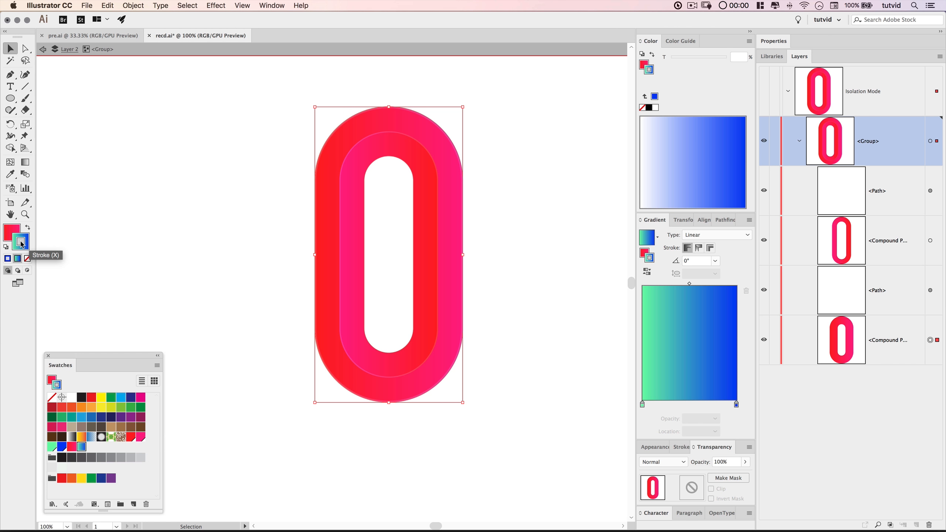
{"action": "key", "text": "slash"}
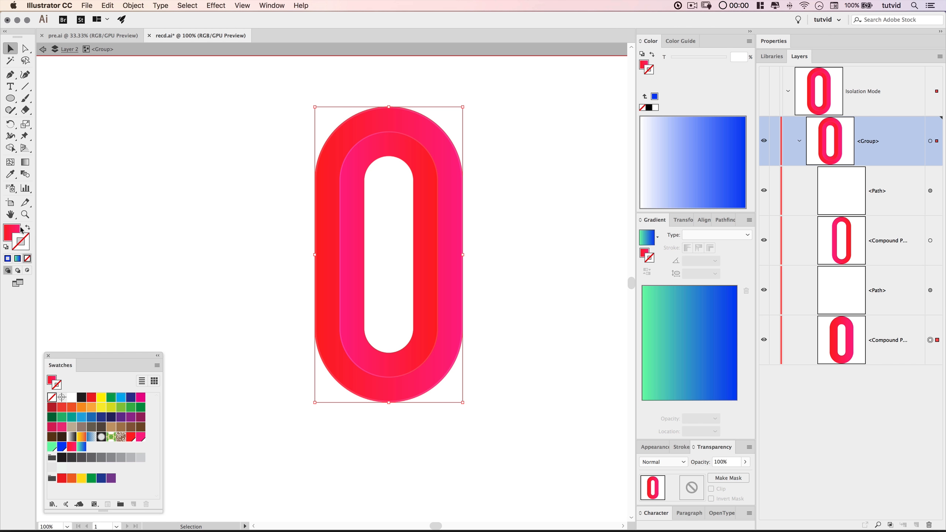
{"action": "left_click", "coordinate": [14, 236]}
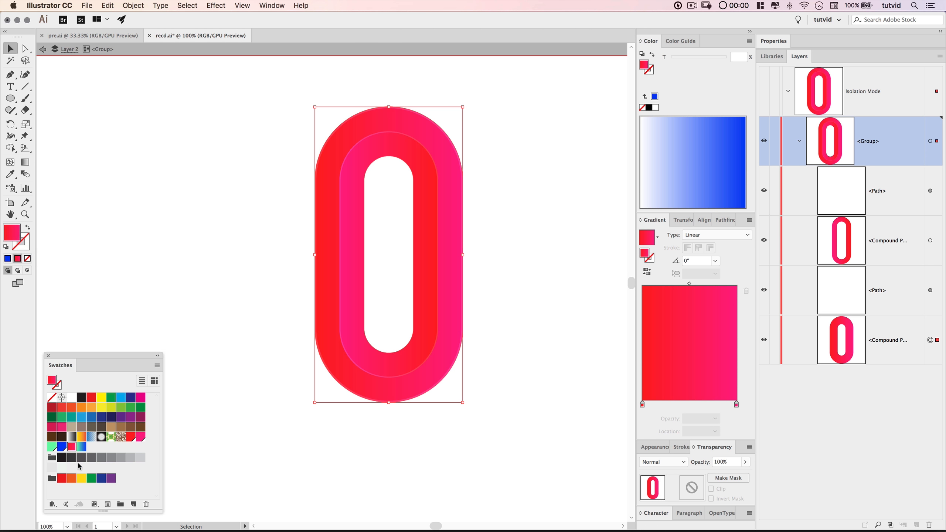
{"action": "left_click", "coordinate": [82, 449]}
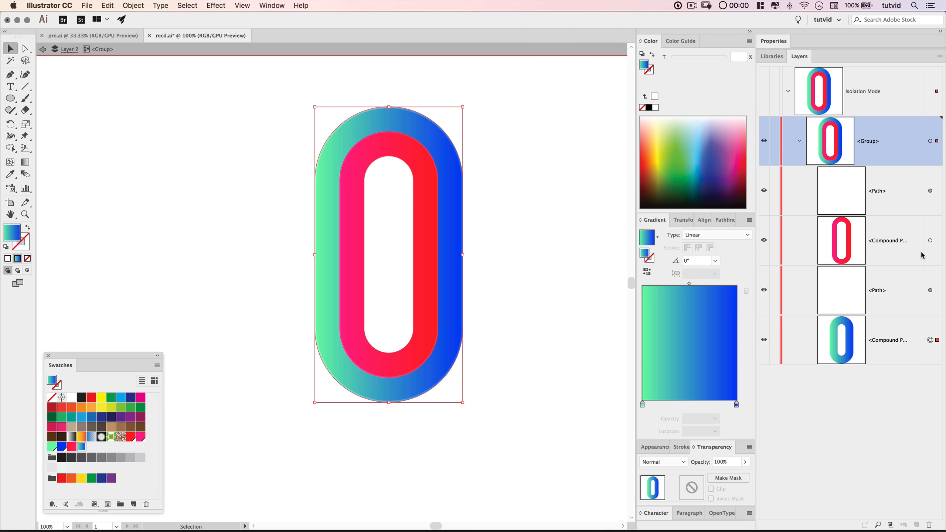
Fill the inner compound path with the green-to-blue gradient swatch, reverse the gradient's direction, and deselect it
{"action": "left_click", "coordinate": [930, 241]}
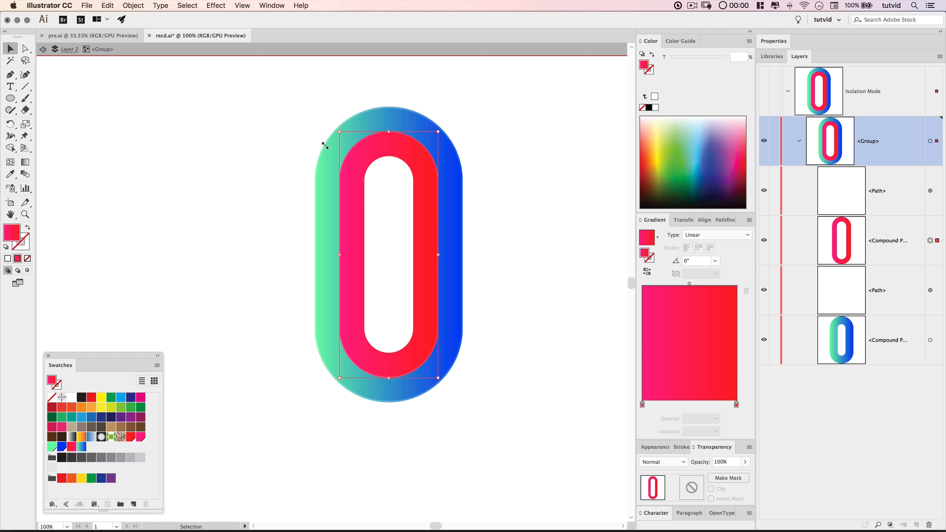
{"action": "left_click", "coordinate": [82, 447]}
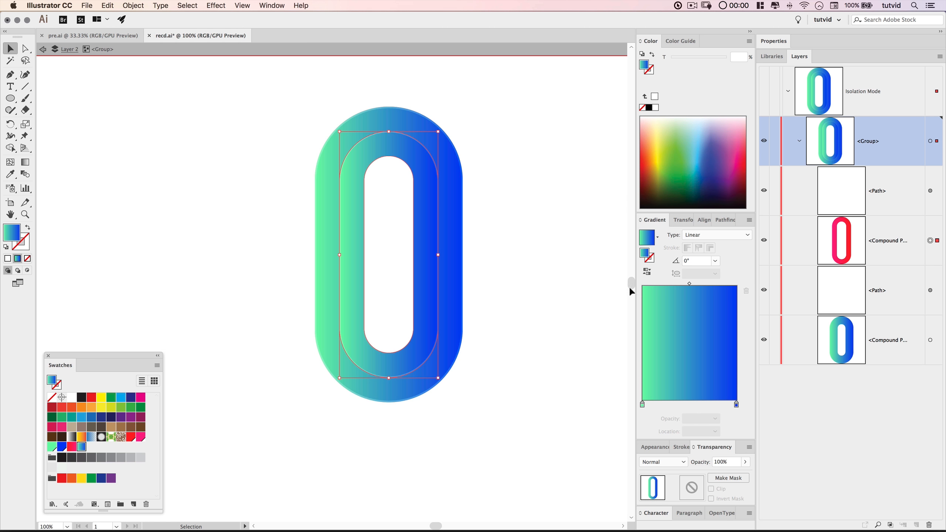
{"action": "left_click", "coordinate": [648, 273]}
{"action": "left_click", "coordinate": [554, 317]}
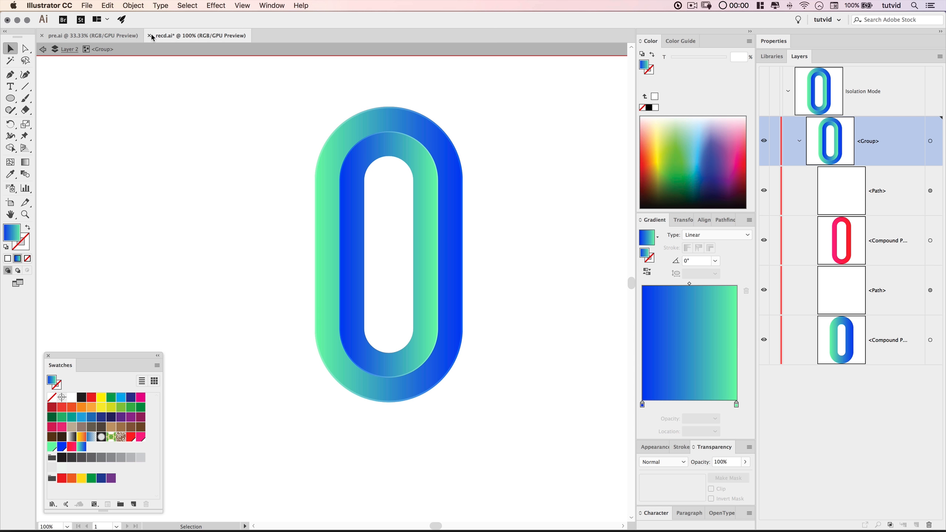
Collapse the blue-green group in Layer 2, compare it with the red group by hiding and reshowing it, and exit isolation mode
{"action": "left_click", "coordinate": [70, 51]}
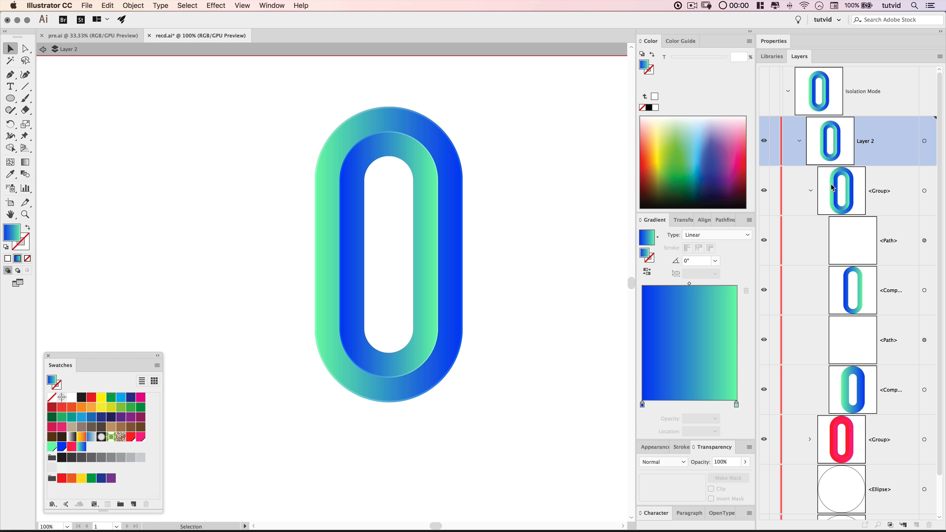
{"action": "left_click", "coordinate": [811, 191]}
{"action": "left_click", "coordinate": [859, 195]}
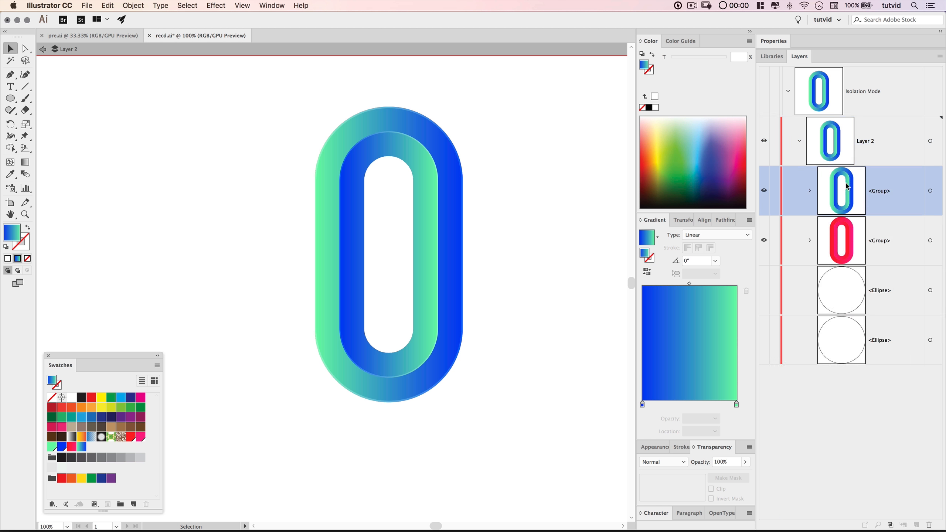
{"action": "left_click", "coordinate": [764, 191]}
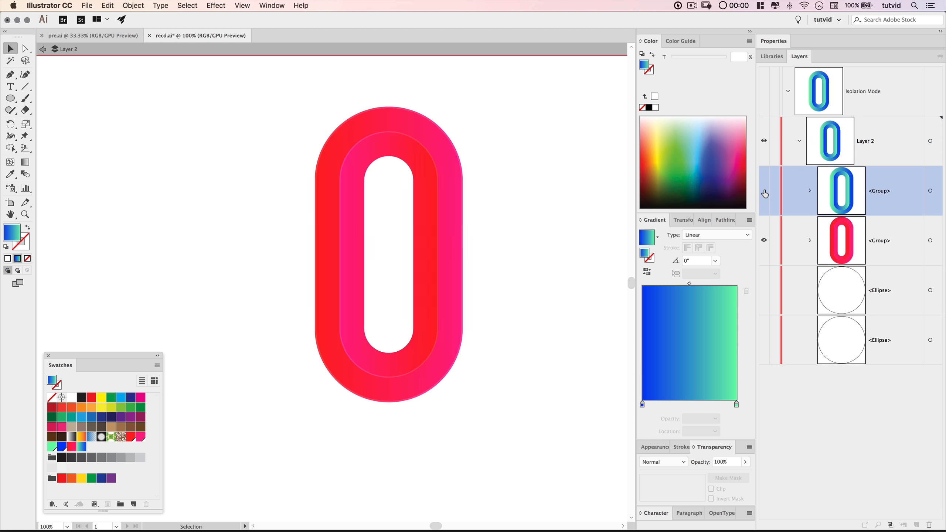
{"action": "left_click", "coordinate": [764, 191]}
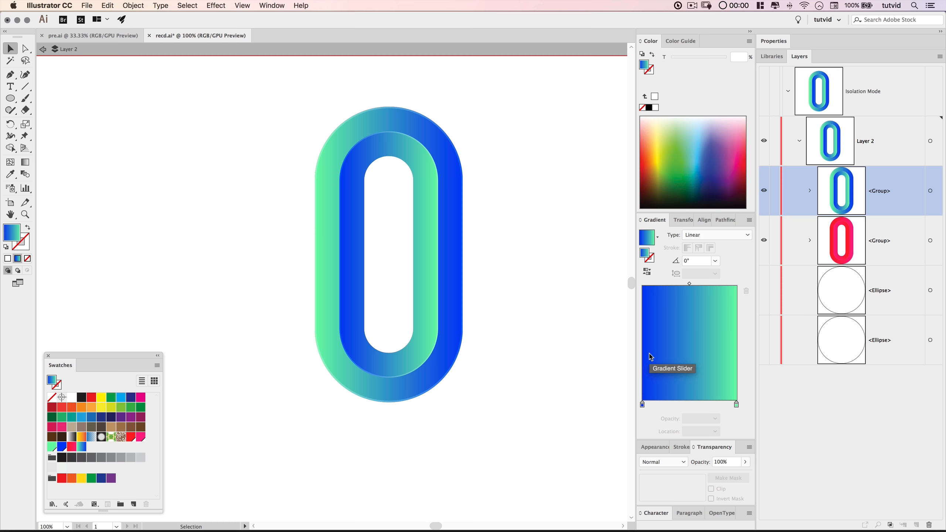
{"action": "double_click", "coordinate": [574, 231]}
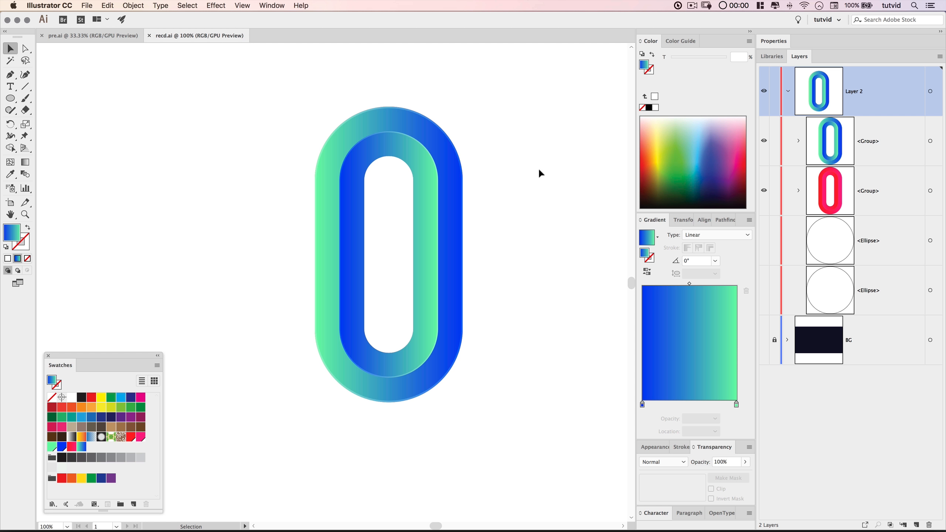
Show the two hidden circles and move both above the capsule groups in the layer stack
{"action": "left_click", "coordinate": [766, 240]}
{"action": "left_click", "coordinate": [764, 291]}
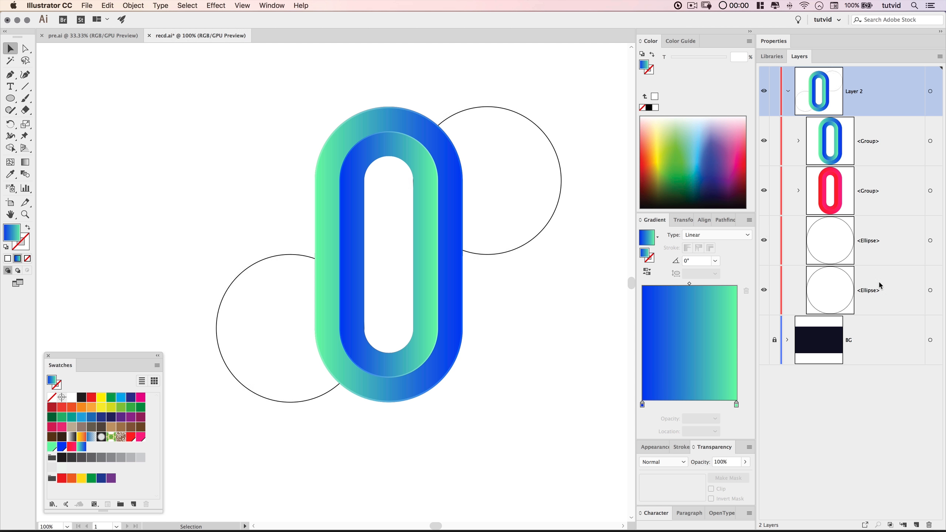
{"action": "left_click", "coordinate": [871, 231]}
{"action": "left_click", "coordinate": [879, 295], "text": "shift"}
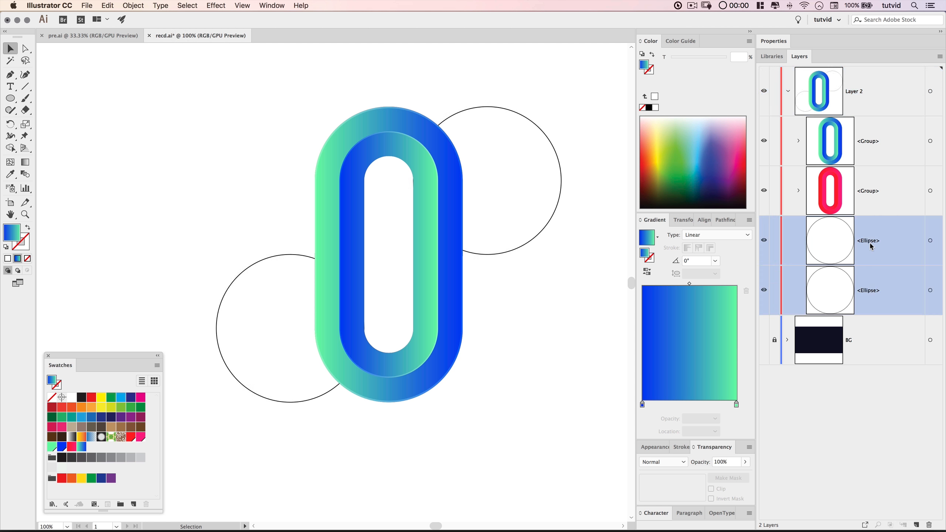
{"action": "left_click_drag", "start_coordinate": [868, 249], "coordinate": [870, 128]}
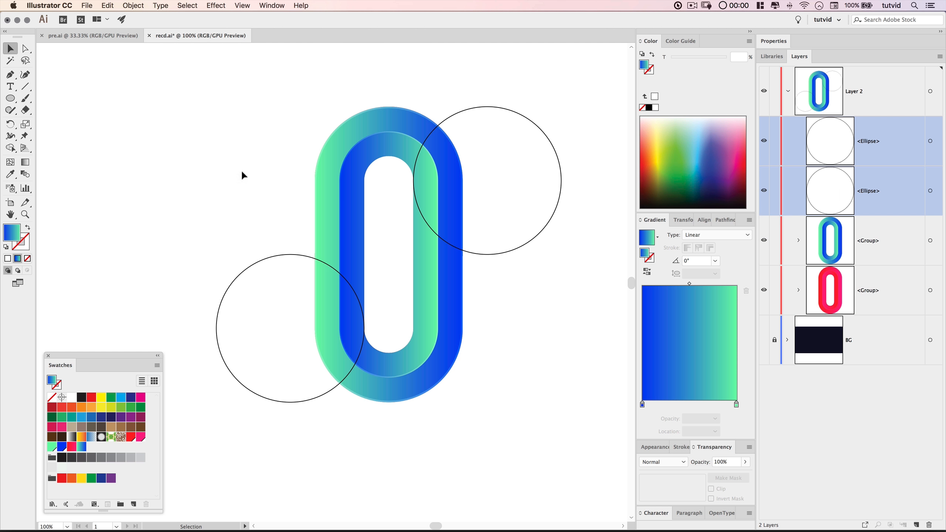
Swap fill and stroke on both guide circles so they are solid black, copy them, and deselect
{"action": "left_click_drag", "start_coordinate": [223, 168], "coordinate": [308, 263]}
{"action": "left_click_drag", "start_coordinate": [544, 71], "coordinate": [514, 185]}
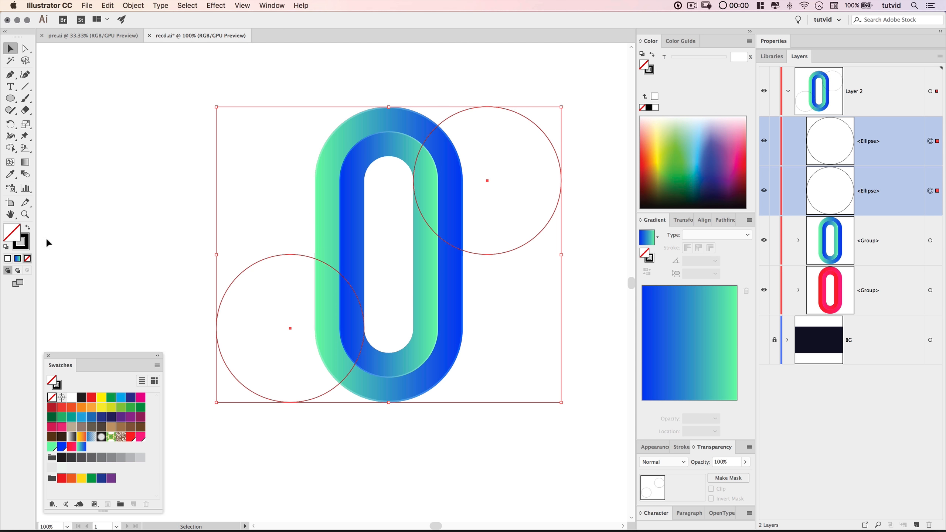
{"action": "left_click", "coordinate": [28, 229]}
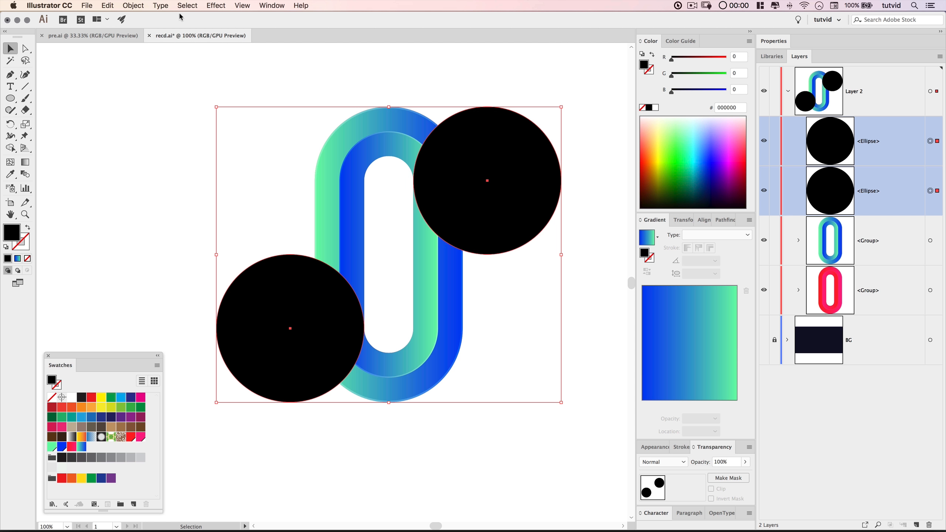
{"action": "left_click", "coordinate": [107, 5]}
{"action": "left_click", "coordinate": [123, 51]}
{"action": "left_click", "coordinate": [149, 220]}
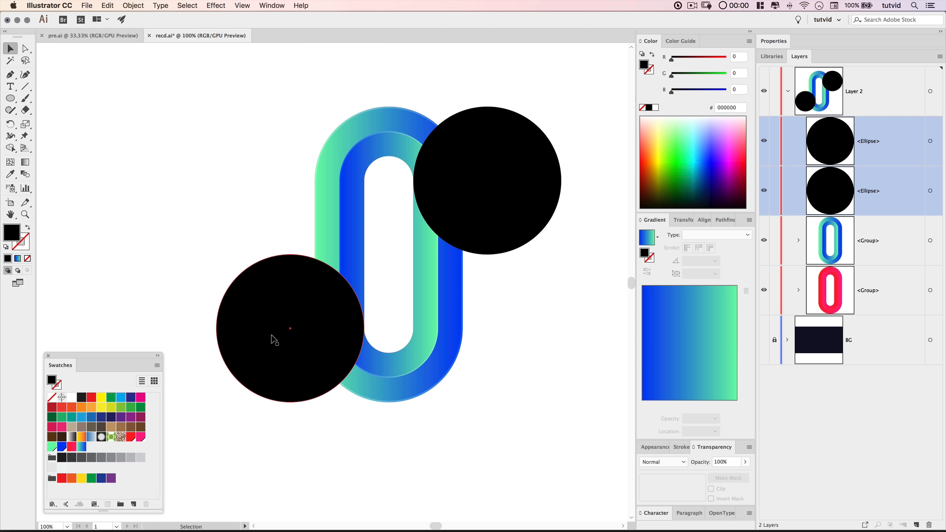
Draw a closed black Pen shape covering the capsule's left side and top arc, running from the lower-left circle's centre into the upper-right circle, and deselect it
{"action": "left_click", "coordinate": [10, 74]}
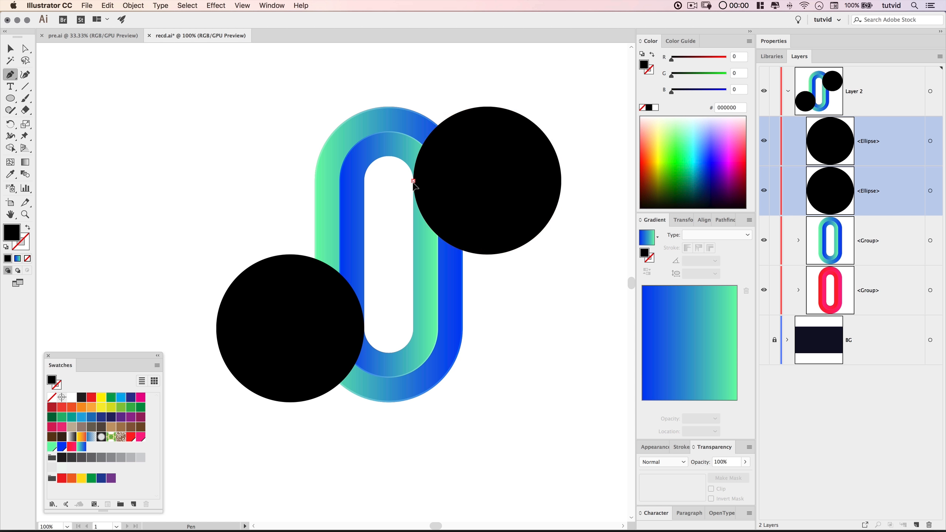
{"action": "left_click", "coordinate": [414, 181]}
{"action": "left_click", "coordinate": [374, 195]}
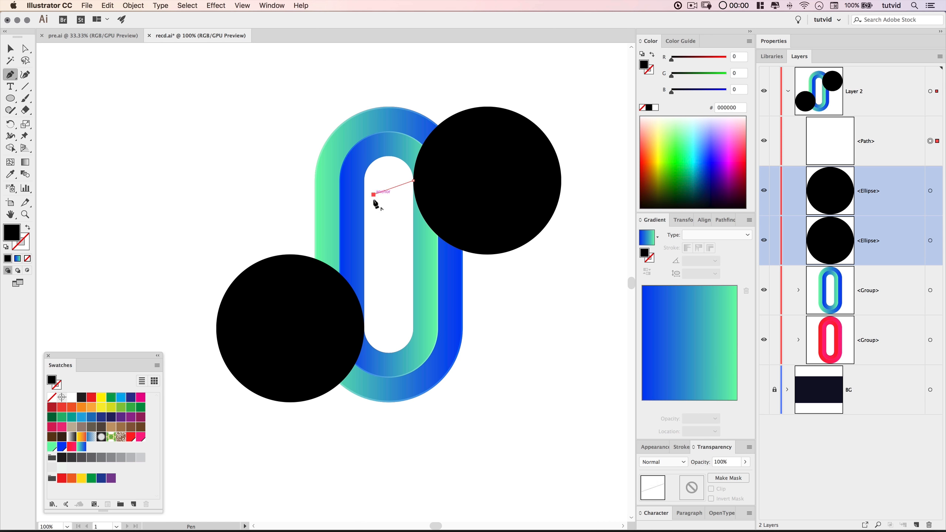
{"action": "left_click", "coordinate": [365, 329]}
{"action": "left_click", "coordinate": [290, 328]}
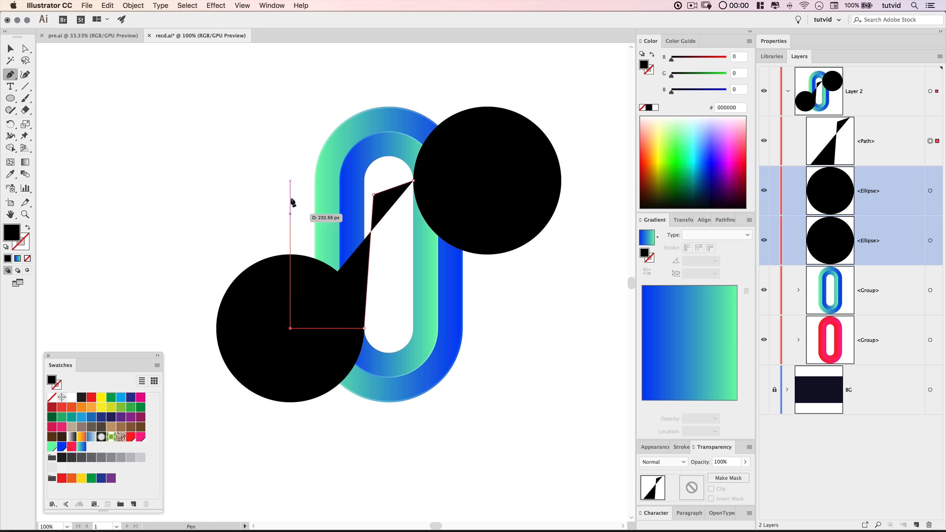
{"action": "left_click", "coordinate": [290, 165]}
{"action": "left_click", "coordinate": [321, 97]}
{"action": "left_click", "coordinate": [394, 97]}
{"action": "left_click", "coordinate": [430, 99]}
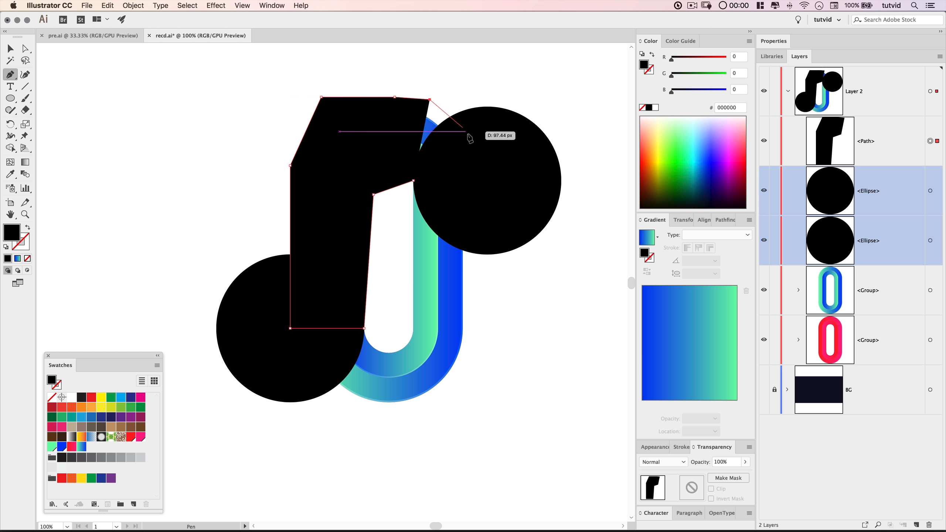
{"action": "left_click", "coordinate": [468, 134]}
{"action": "left_click", "coordinate": [463, 181]}
{"action": "left_click", "coordinate": [413, 180]}
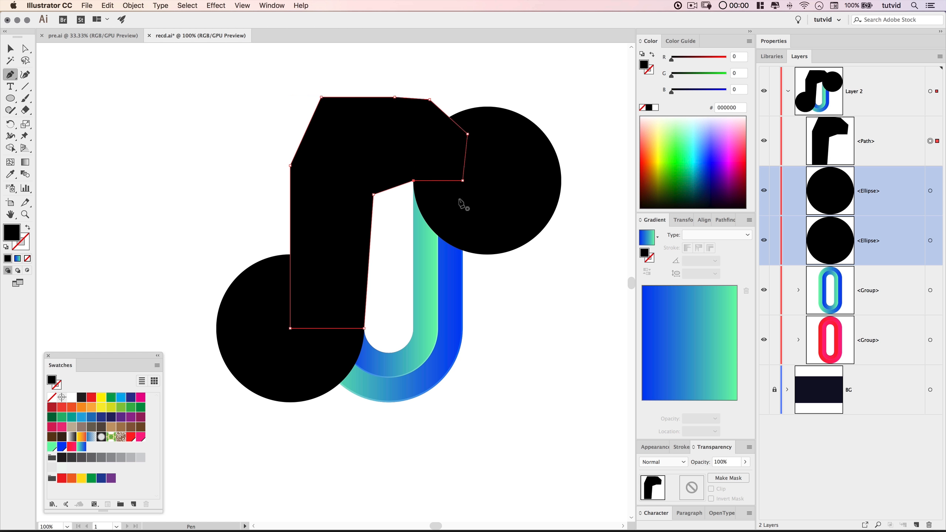
{"action": "key", "text": "v"}
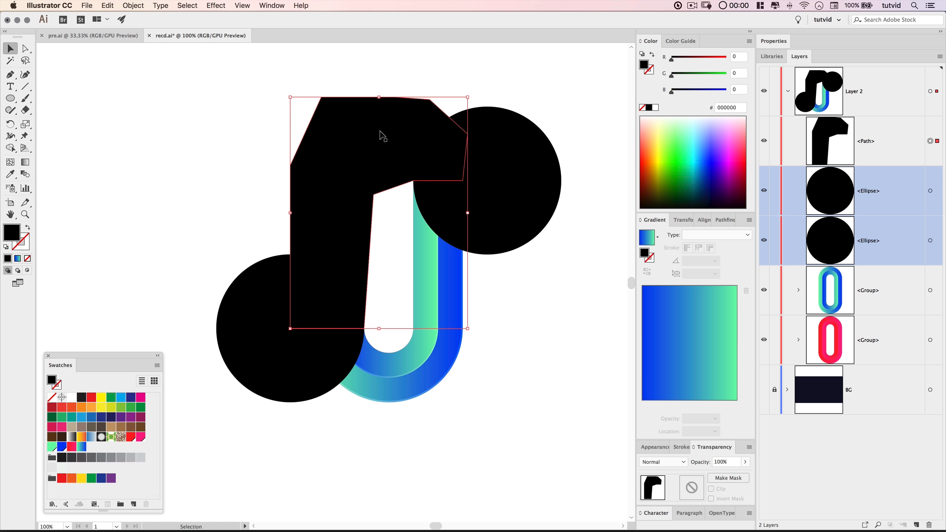
{"action": "left_click", "coordinate": [566, 321]}
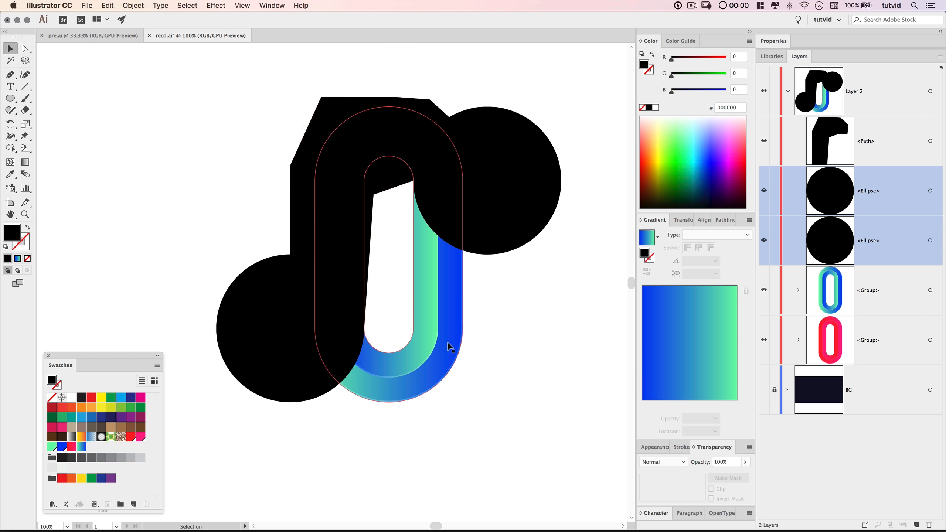
Unite the drawn shape with the upper-right circle into a single path and deselect it
{"action": "left_click", "coordinate": [348, 151]}
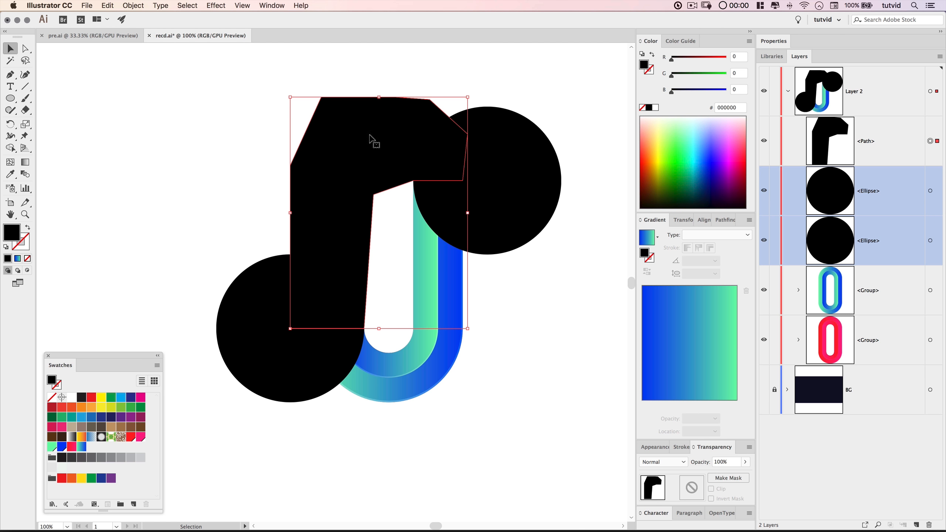
{"action": "left_click", "coordinate": [521, 180], "text": "shift"}
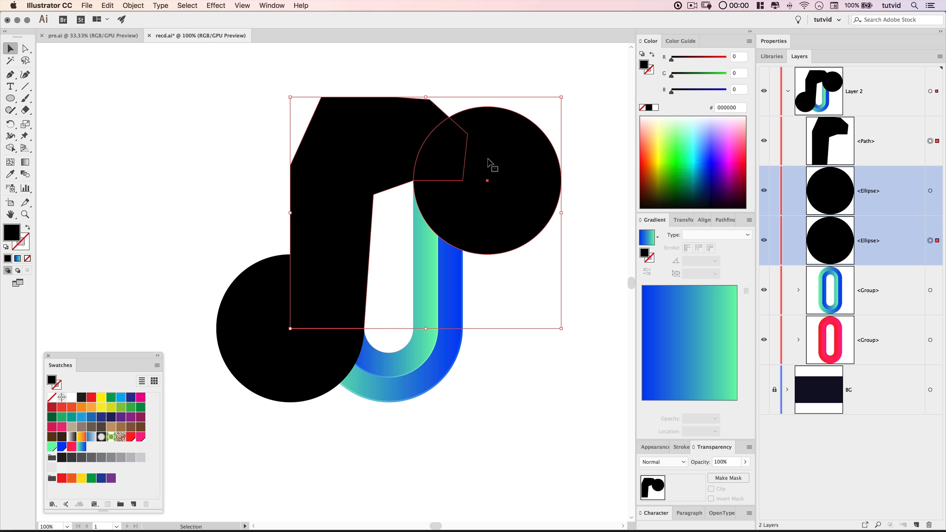
{"action": "left_click", "coordinate": [719, 221]}
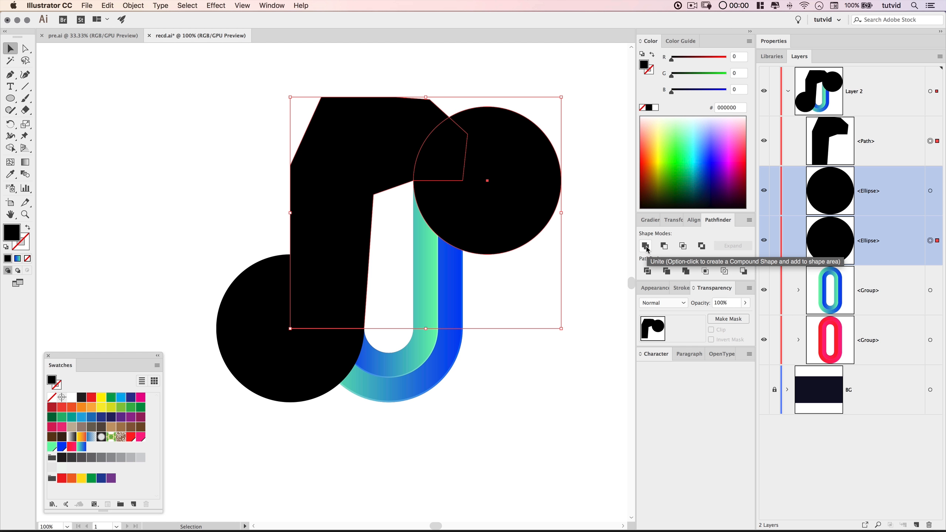
{"action": "left_click", "coordinate": [686, 271]}
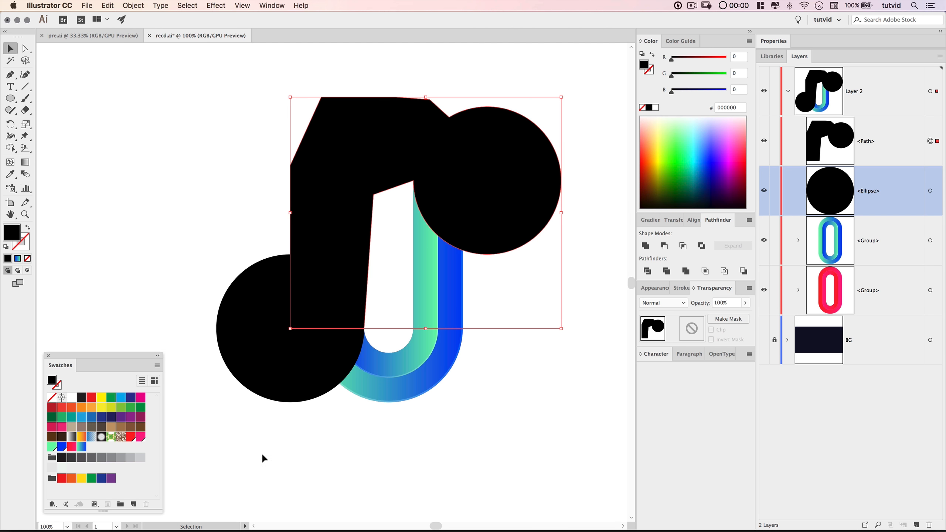
{"action": "left_click", "coordinate": [312, 425]}
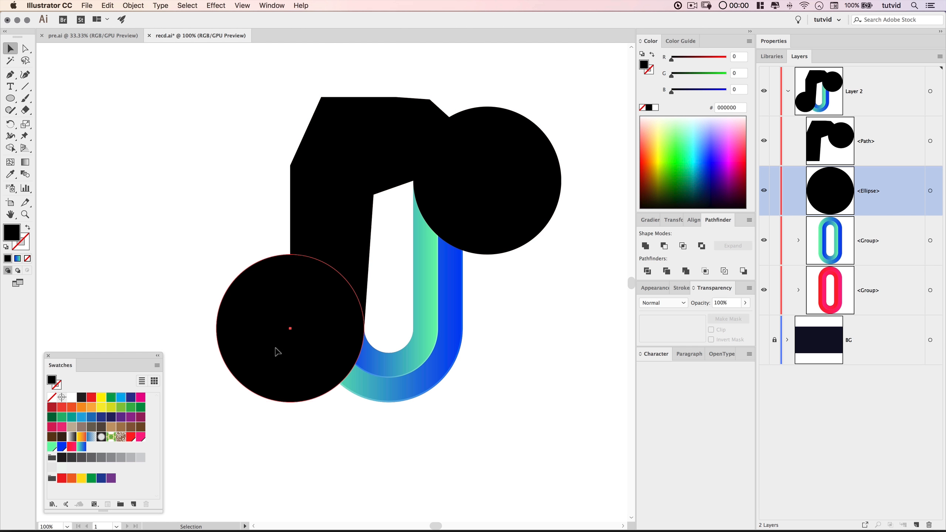
Move the lower-left circle above the united path and subtract it from that path with Minus Front
{"action": "left_click", "coordinate": [304, 322]}
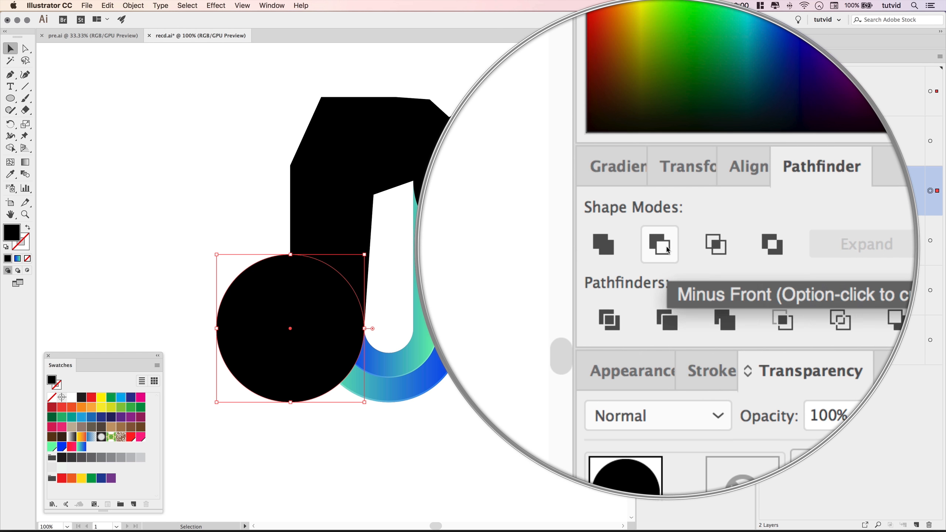
{"action": "left_click_drag", "start_coordinate": [885, 200], "coordinate": [881, 129]}
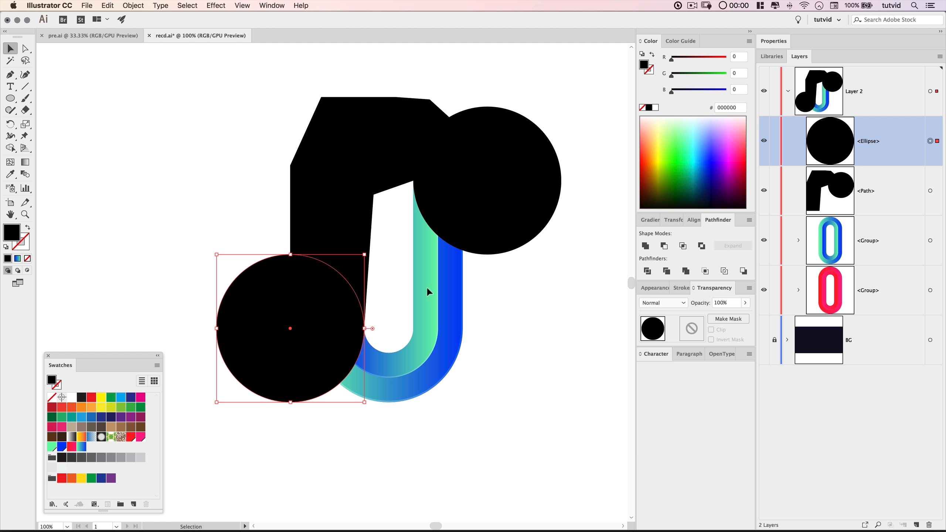
{"action": "left_click", "coordinate": [330, 156], "text": "shift"}
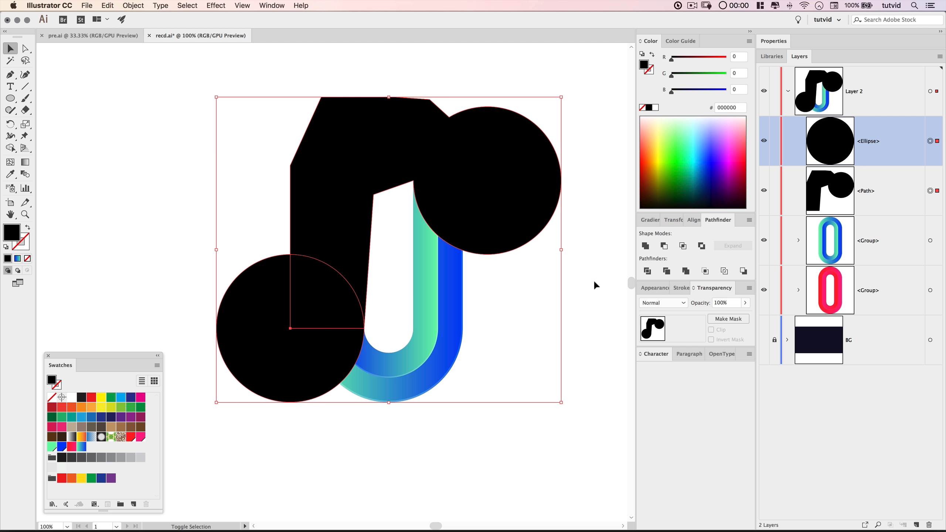
{"action": "left_click", "coordinate": [668, 247]}
{"action": "left_click", "coordinate": [291, 304]}
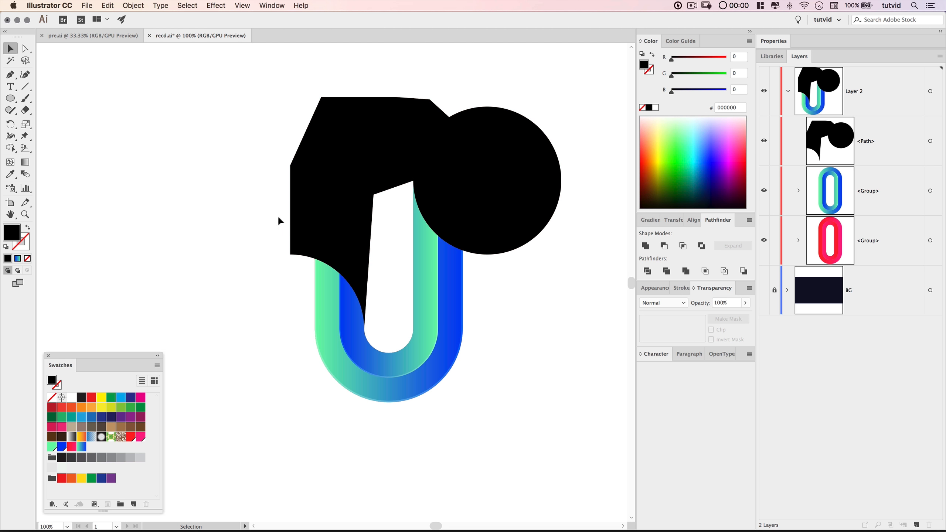
{"action": "left_click", "coordinate": [447, 153]}
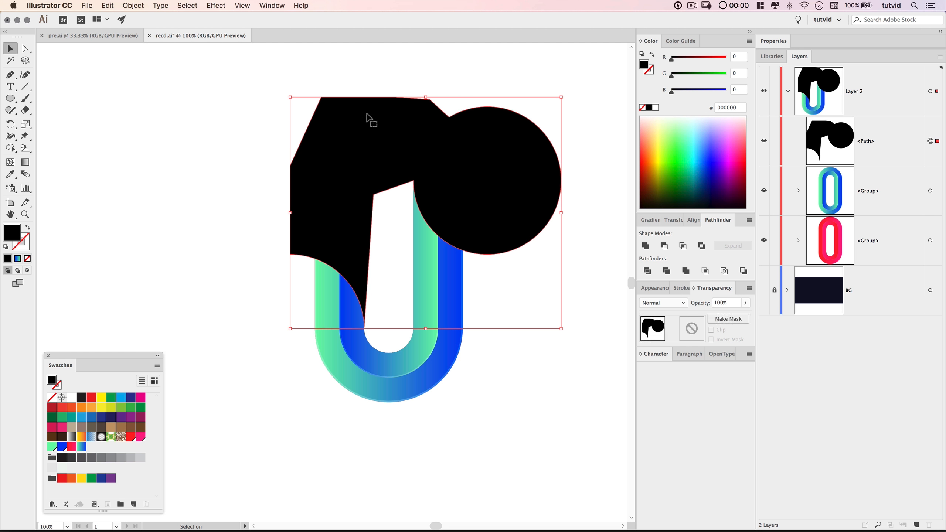
{"action": "left_click", "coordinate": [657, 108]}
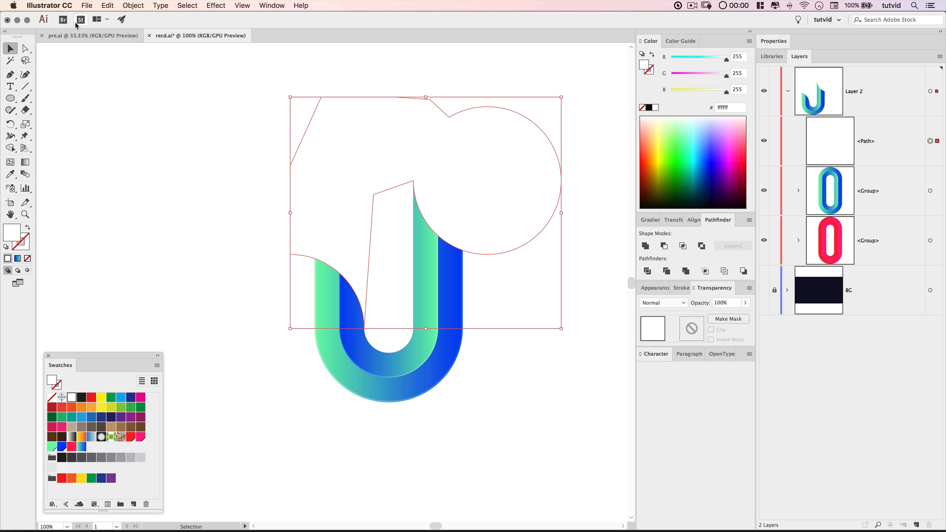
{"action": "left_click", "coordinate": [108, 6]}
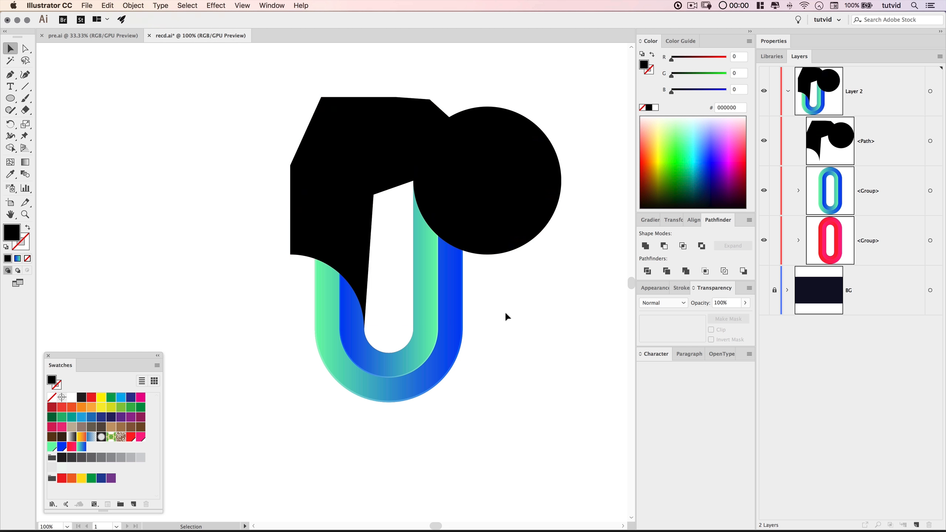
Fill the cut path with white and use it as a clipping mask for the blue-green capsule group
{"action": "left_click", "coordinate": [462, 181]}
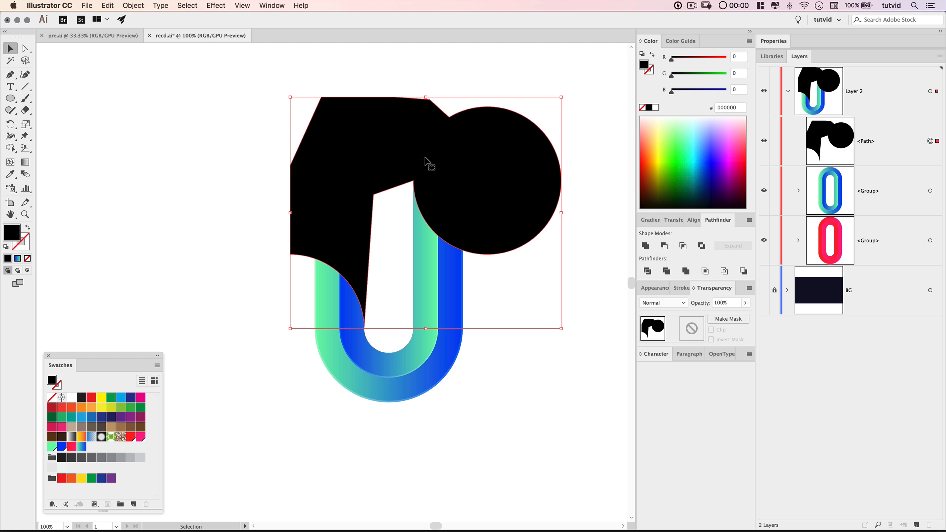
{"action": "left_click", "coordinate": [655, 107]}
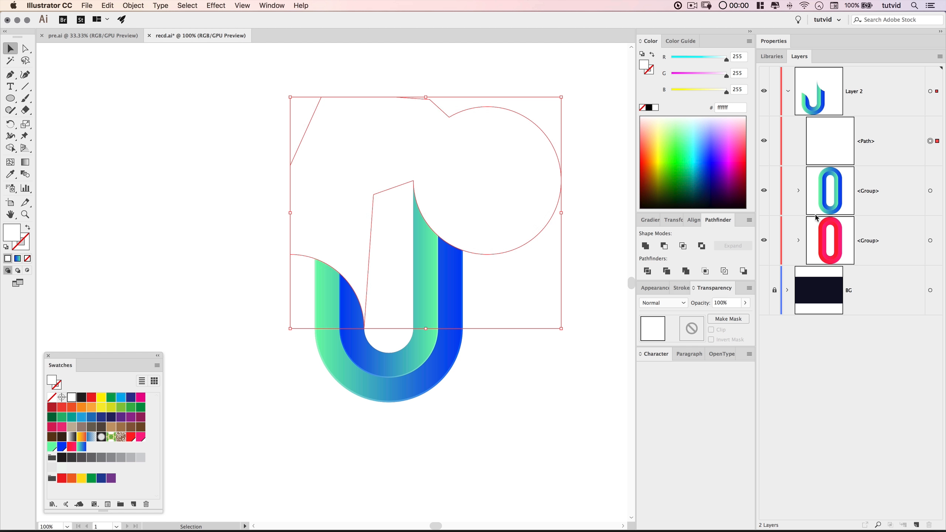
{"action": "left_click", "coordinate": [931, 191], "text": "shift"}
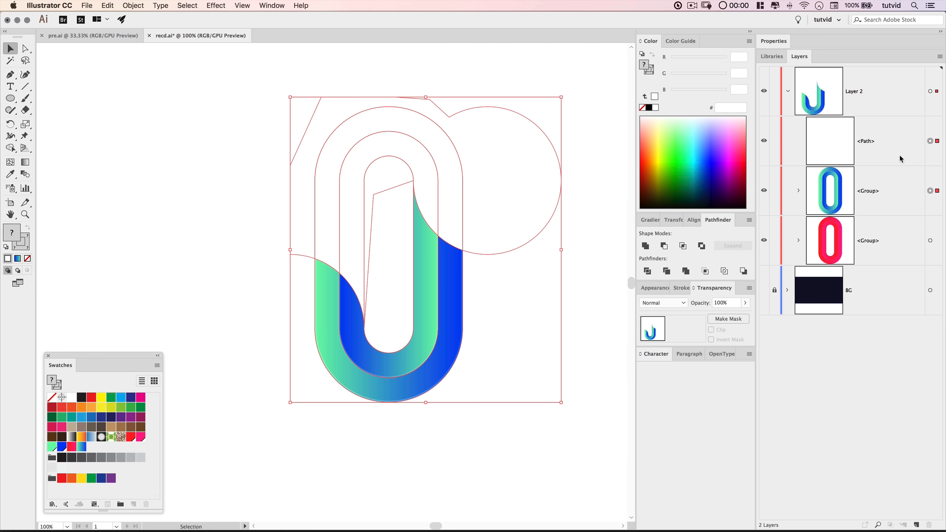
{"action": "left_click", "coordinate": [137, 7]}
{"action": "mouse_move", "coordinate": [189, 319]}
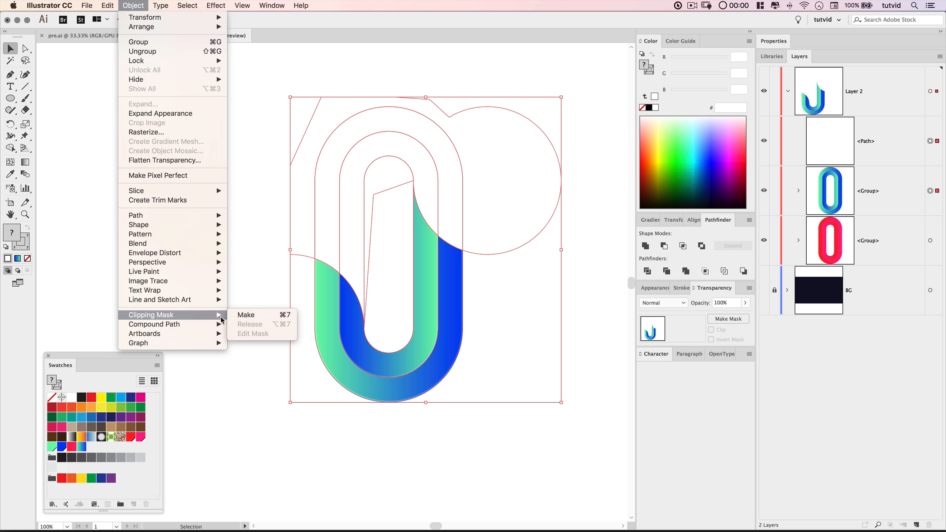
{"action": "left_click", "coordinate": [272, 319]}
{"action": "left_click", "coordinate": [285, 258]}
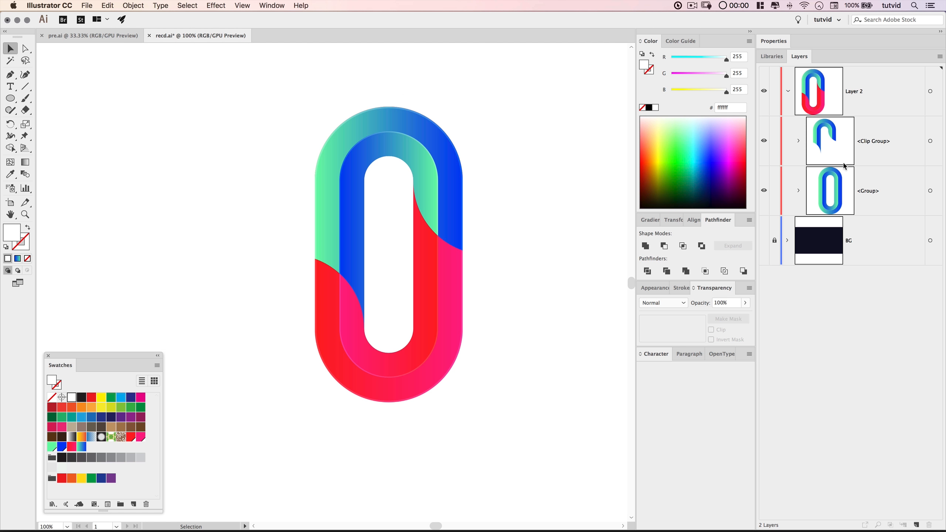
Check the masked artwork by hiding and reshowing the red group and the clip group in Layer 2
{"action": "left_click", "coordinate": [764, 191]}
{"action": "left_click", "coordinate": [765, 192]}
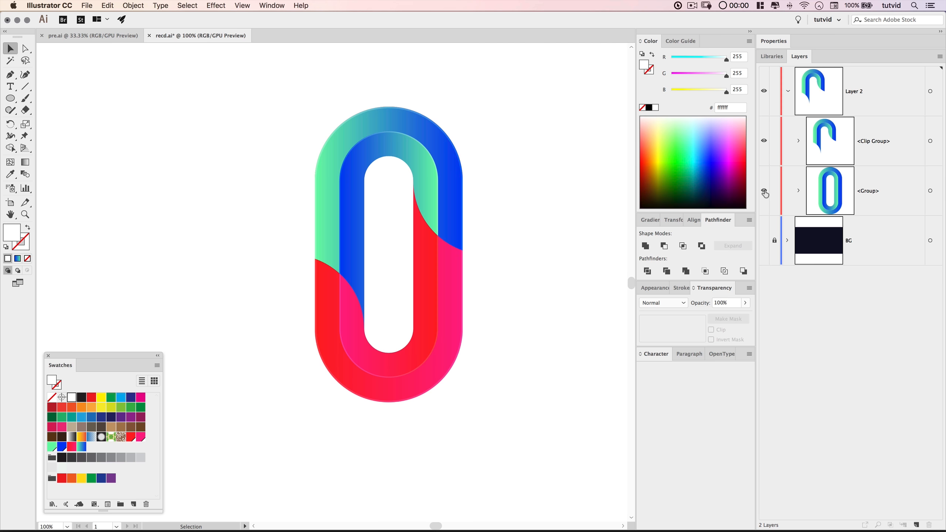
{"action": "left_click", "coordinate": [764, 141]}
{"action": "left_click", "coordinate": [764, 141]}
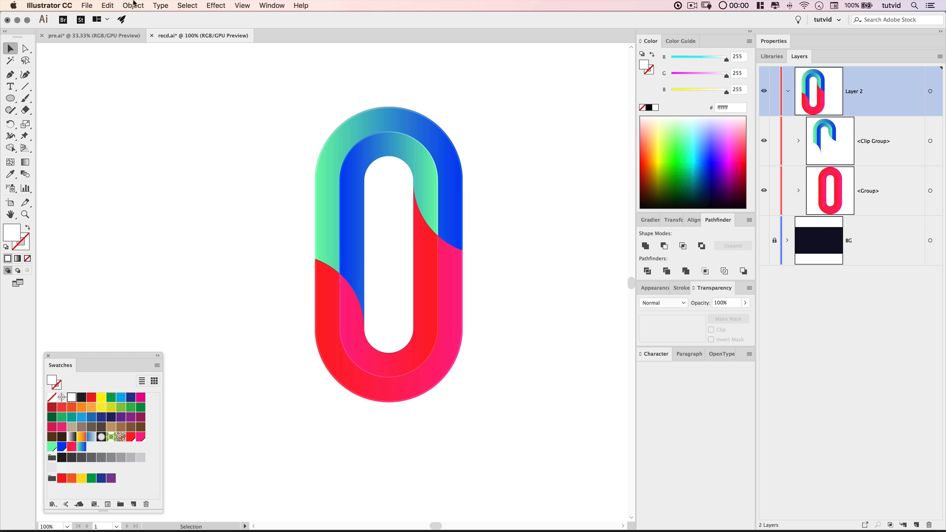
Paste the copied black circles in front at their original positions in Layer 2 and hide both
{"action": "left_click", "coordinate": [108, 5]}
{"action": "left_click", "coordinate": [160, 71]}
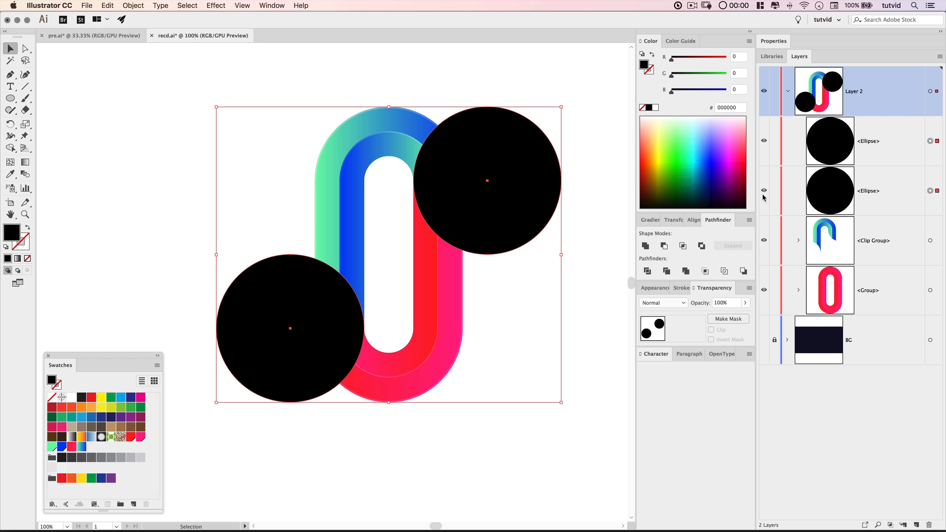
{"action": "left_click_drag", "start_coordinate": [764, 141], "coordinate": [763, 191]}
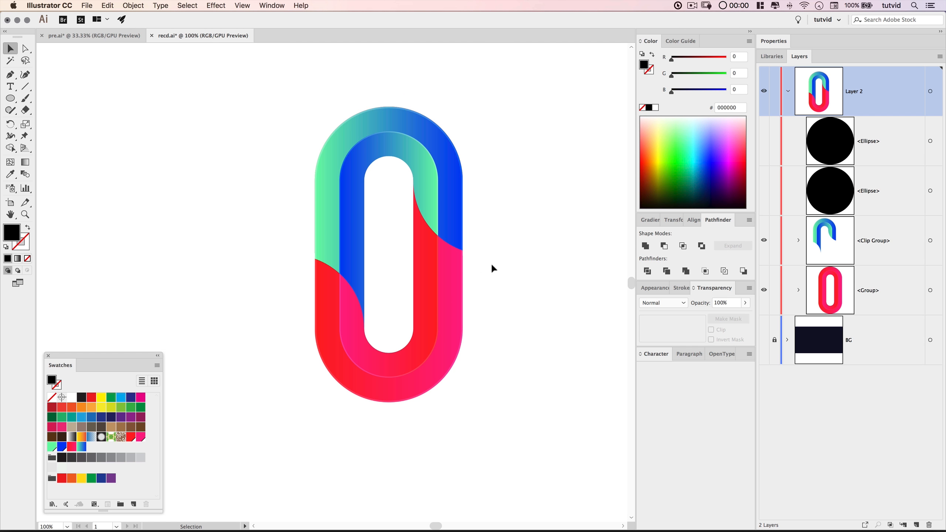
Draw a closed black rectangle with the Pen tool over the capsule's right straight side, spanning both rings between the curved ends
{"action": "left_click", "coordinate": [11, 77]}
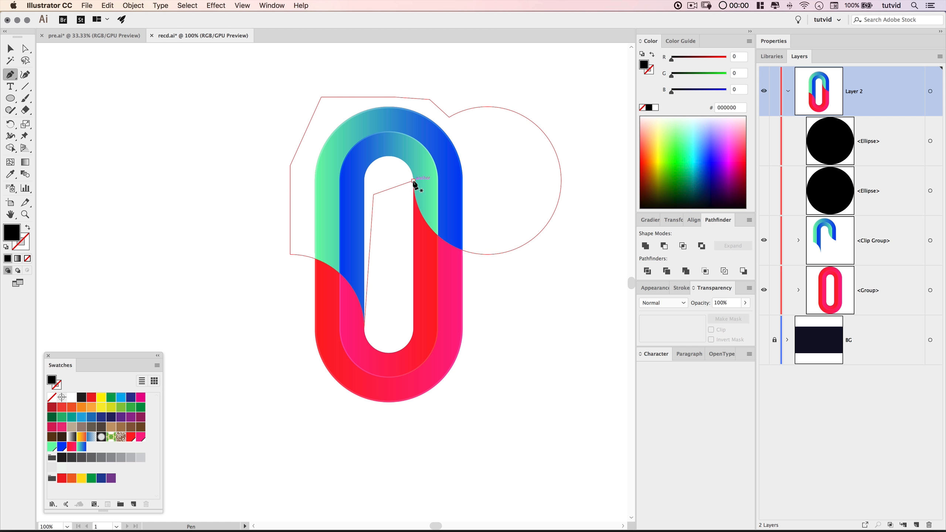
{"action": "left_click", "coordinate": [413, 329]}
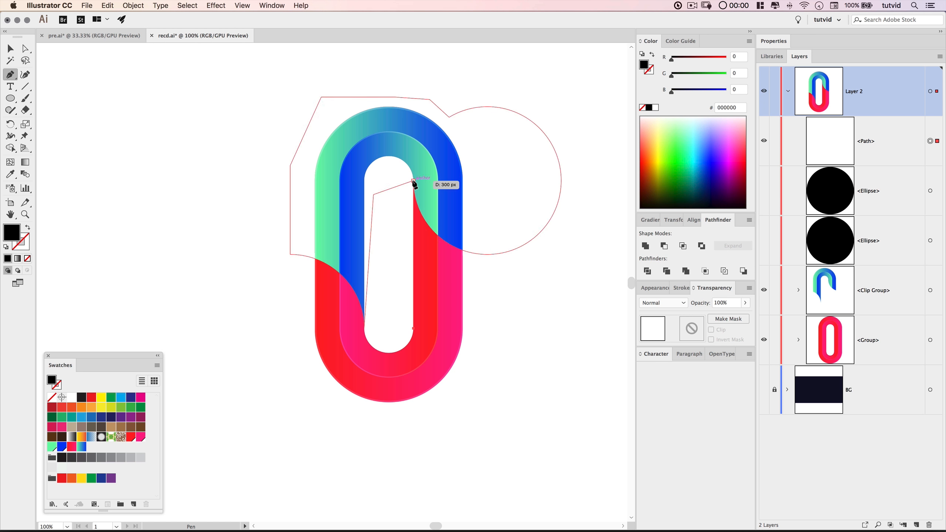
{"action": "left_click", "coordinate": [413, 181]}
{"action": "left_click", "coordinate": [463, 180]}
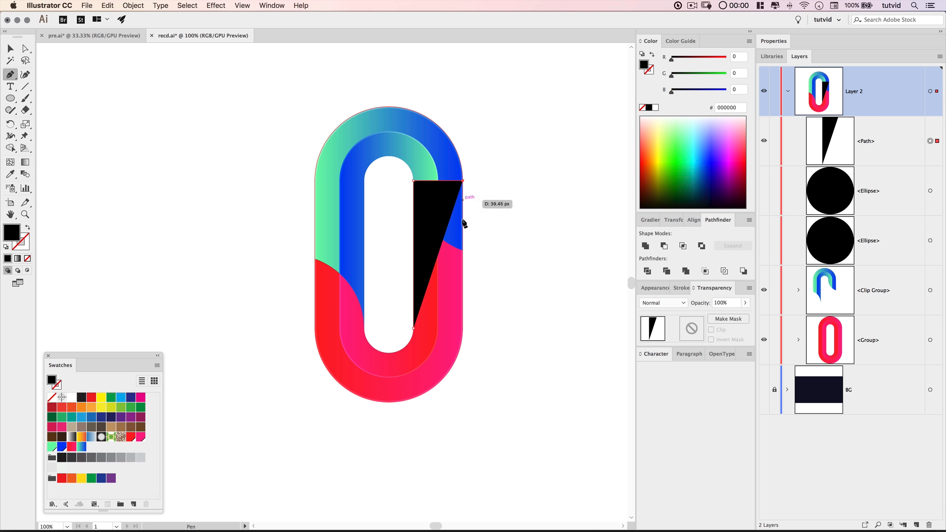
{"action": "left_click", "coordinate": [463, 328]}
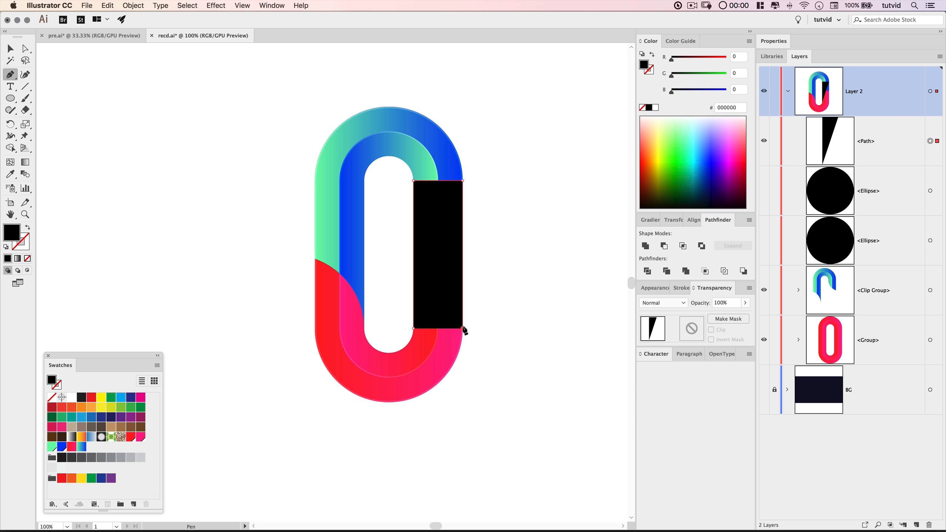
{"action": "left_click", "coordinate": [413, 329]}
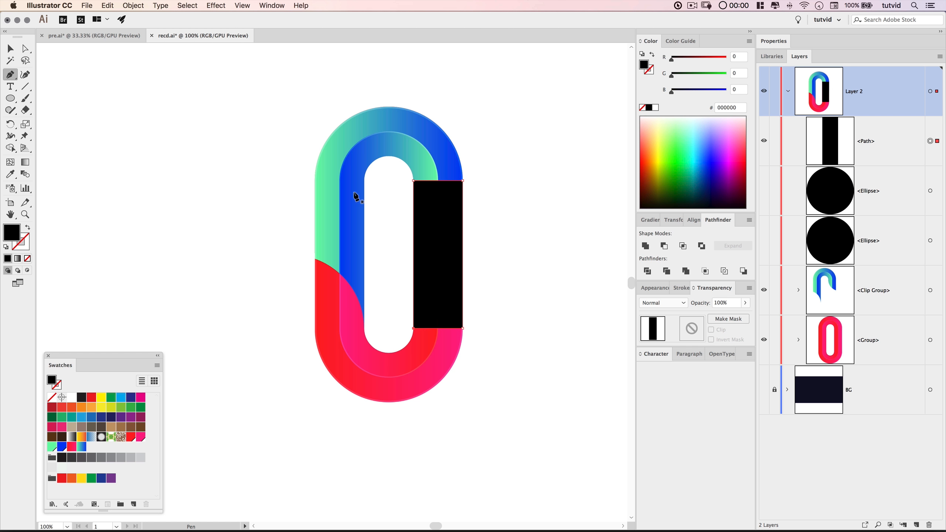
Draw a matching closed black rectangle with the Pen tool over the capsule's left straight side
{"action": "left_click", "coordinate": [364, 180]}
{"action": "left_click", "coordinate": [315, 181]}
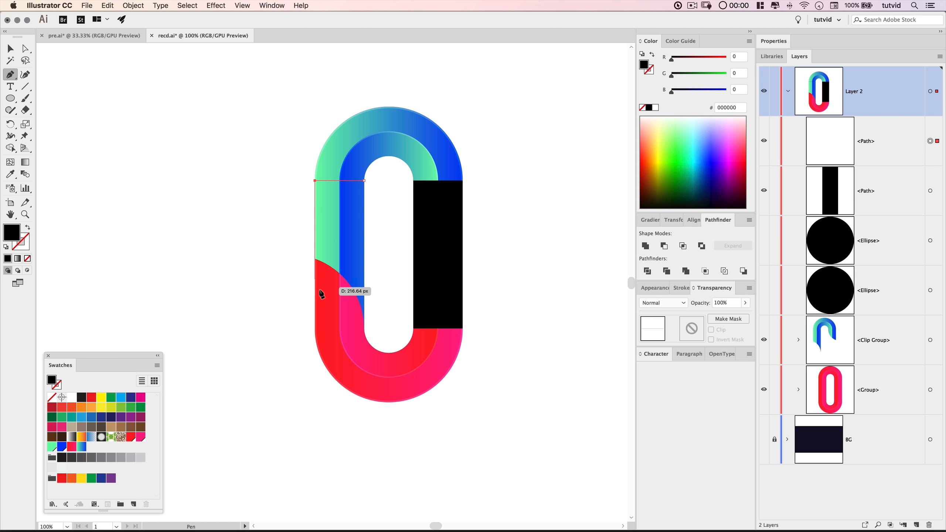
{"action": "left_click", "coordinate": [315, 328]}
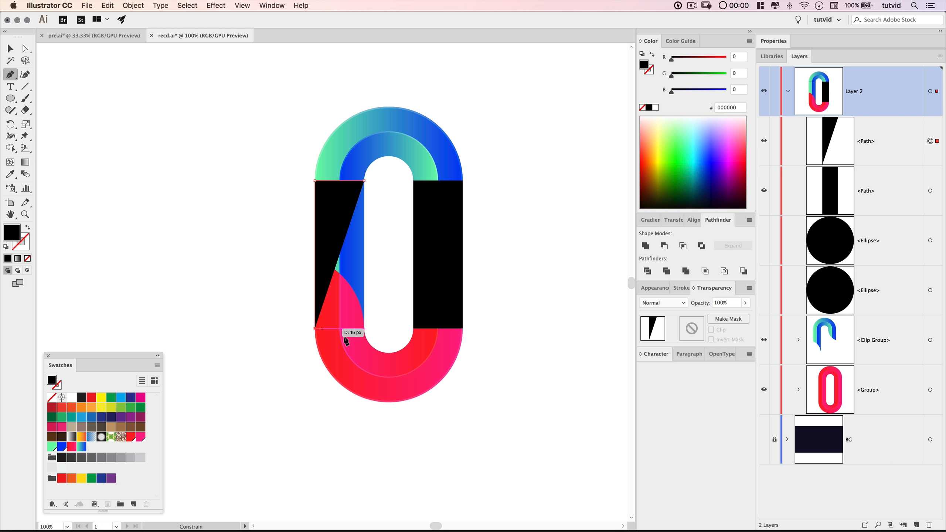
{"action": "left_click", "coordinate": [365, 328]}
{"action": "left_click", "coordinate": [365, 181]}
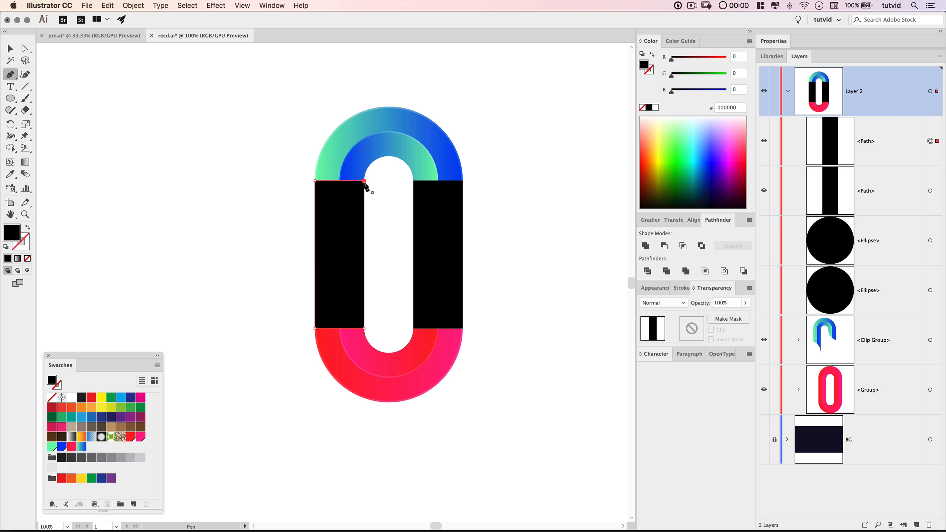
{"action": "key", "text": "v"}
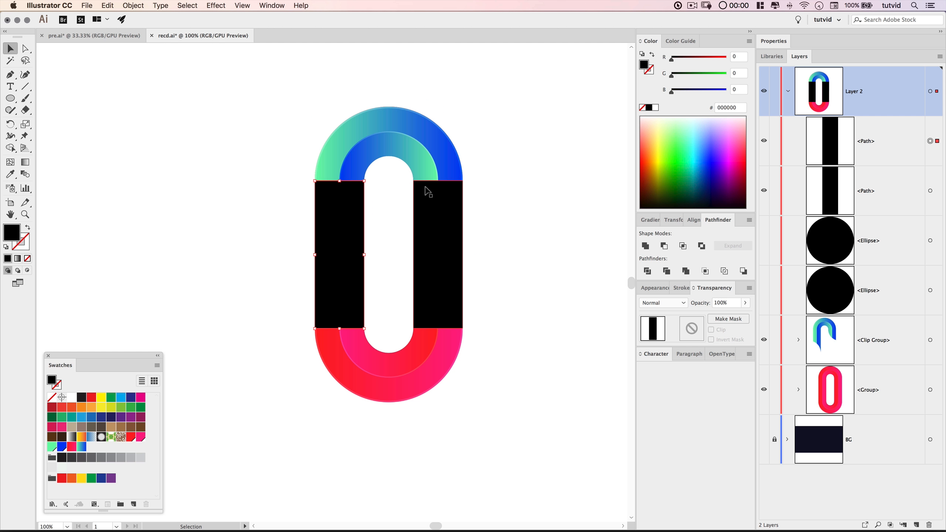
Deselect the artwork and hide both black rectangles in Layer 2
{"action": "left_click", "coordinate": [243, 6]}
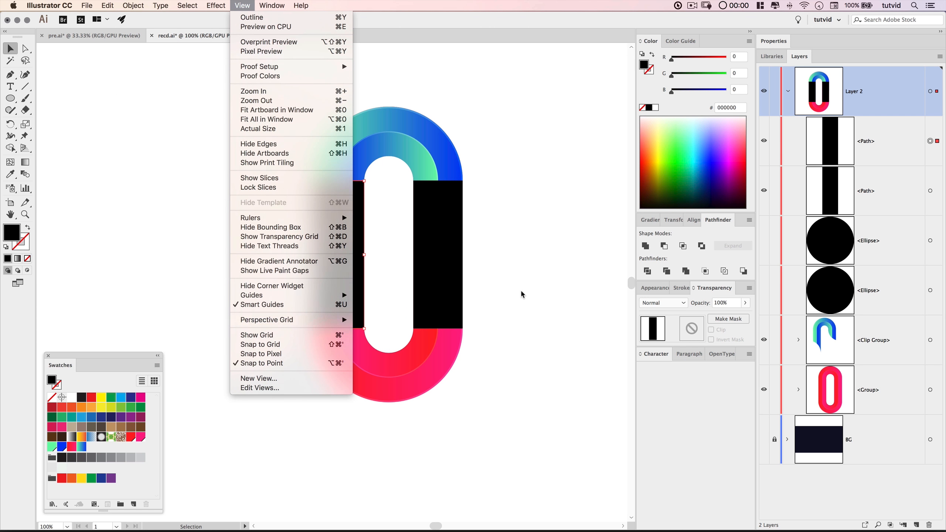
{"action": "left_click", "coordinate": [522, 294]}
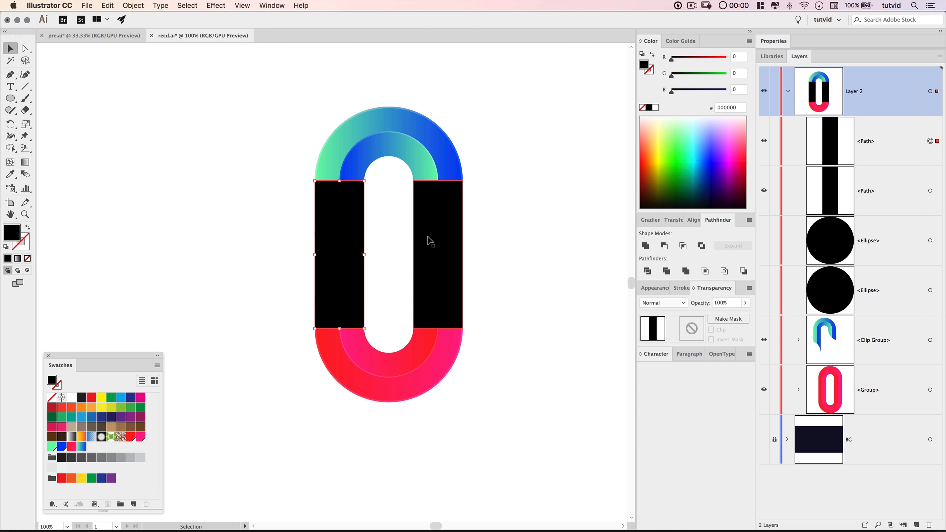
{"action": "left_click", "coordinate": [563, 213]}
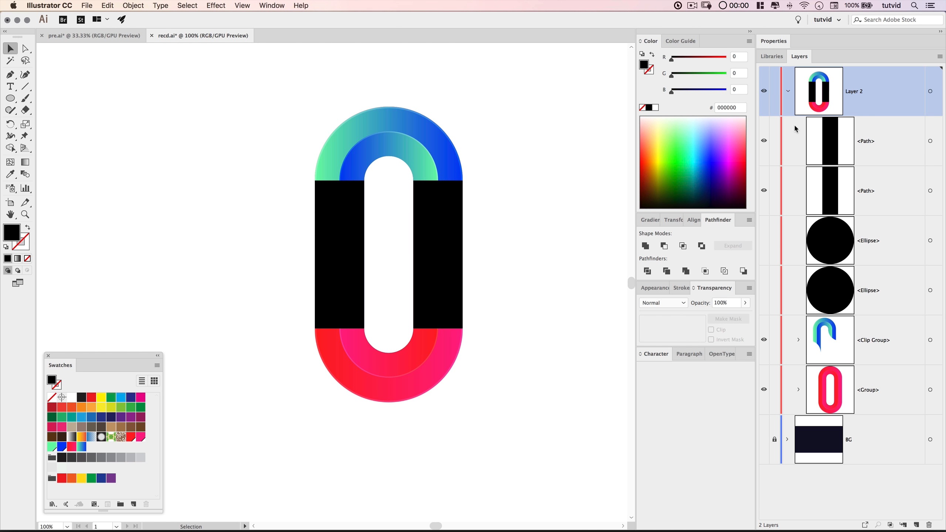
{"action": "left_click", "coordinate": [764, 191]}
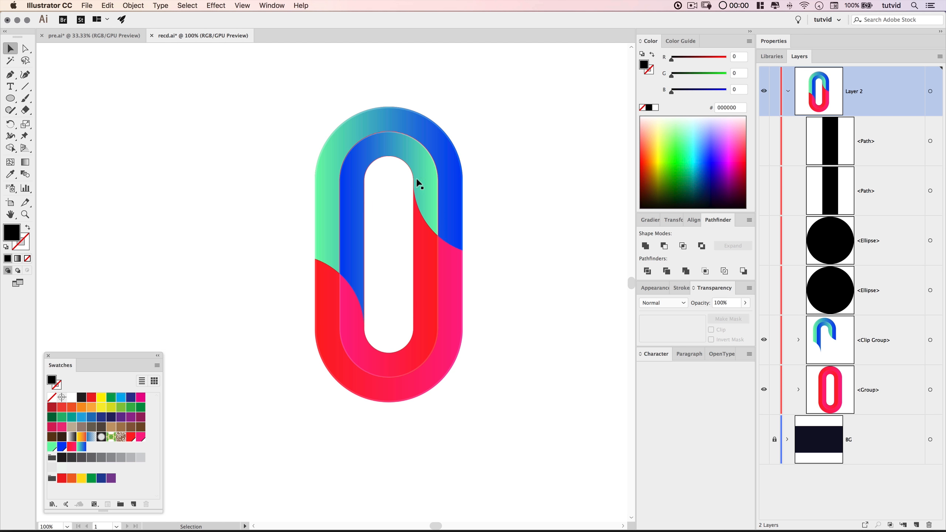
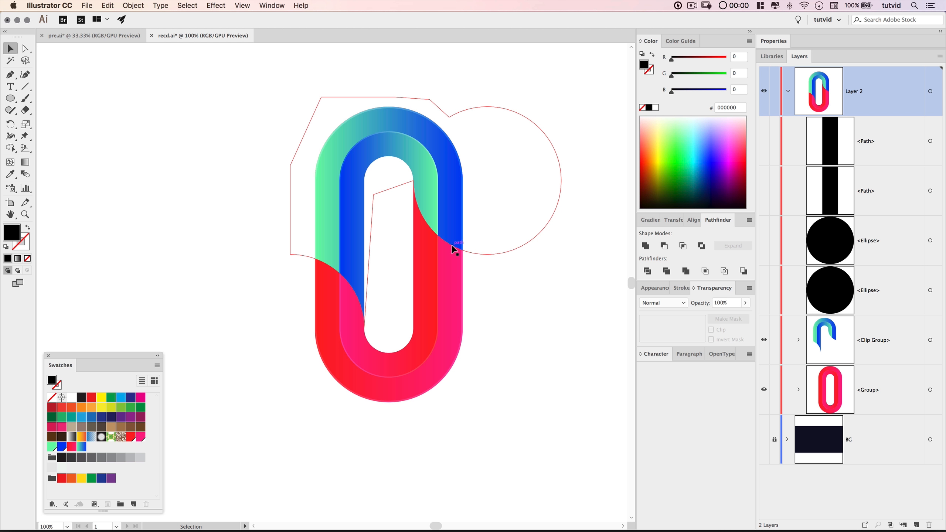
Show only the right-side rectangle and the upper-right circle among the hidden black shapes in Layer 2
{"action": "left_click", "coordinate": [765, 142]}
{"action": "left_click", "coordinate": [765, 141]}
{"action": "left_click", "coordinate": [764, 191]}
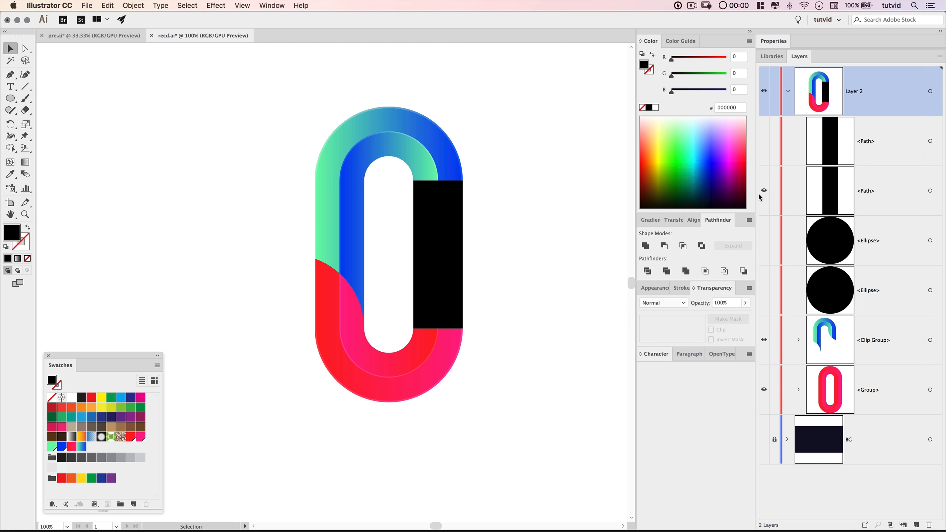
{"action": "left_click", "coordinate": [848, 231]}
{"action": "left_click", "coordinate": [764, 241]}
{"action": "left_click", "coordinate": [764, 240]}
{"action": "left_click", "coordinate": [765, 290]}
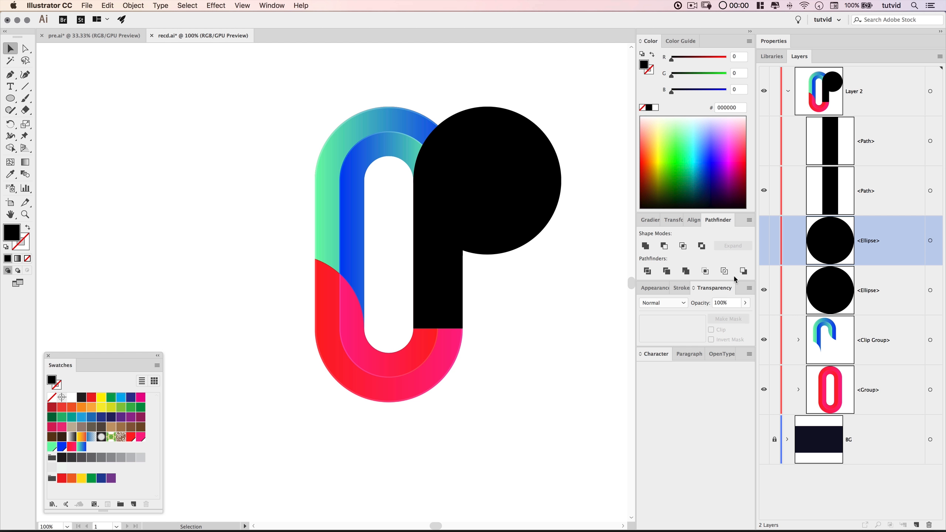
Move the upper-right circle above the right-side rectangle and split the two shapes with Pathfinder Divide
{"action": "left_click", "coordinate": [863, 297]}
{"action": "left_click_drag", "start_coordinate": [845, 297], "coordinate": [833, 197]}
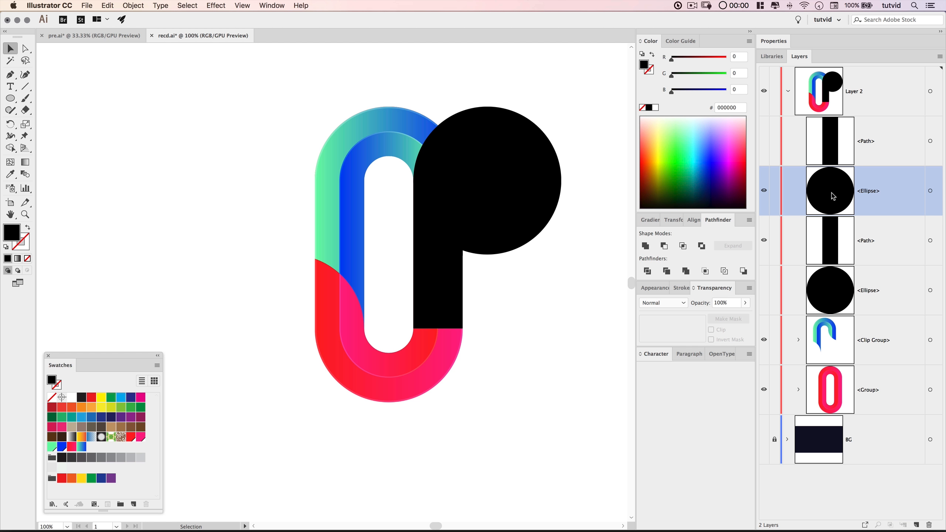
{"action": "left_click", "coordinate": [932, 191]}
{"action": "left_click", "coordinate": [931, 241], "text": "shift"}
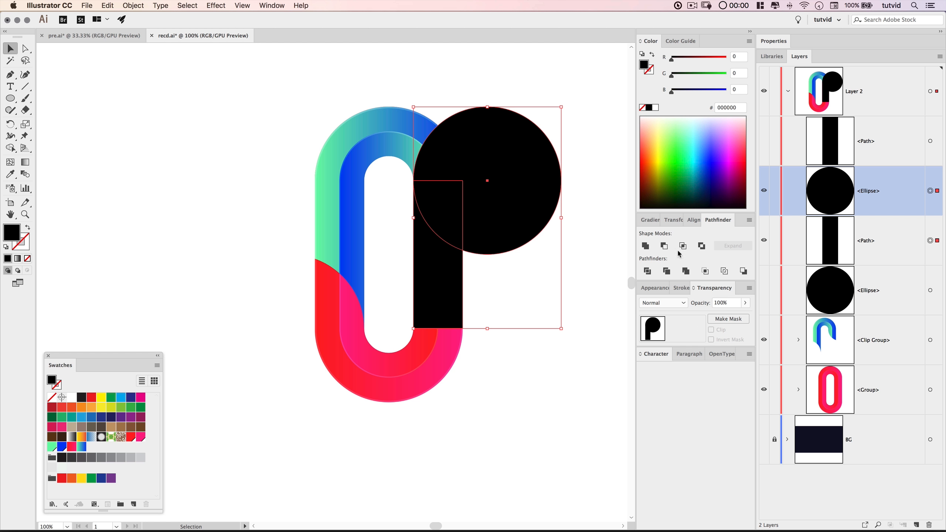
{"action": "left_click", "coordinate": [648, 272]}
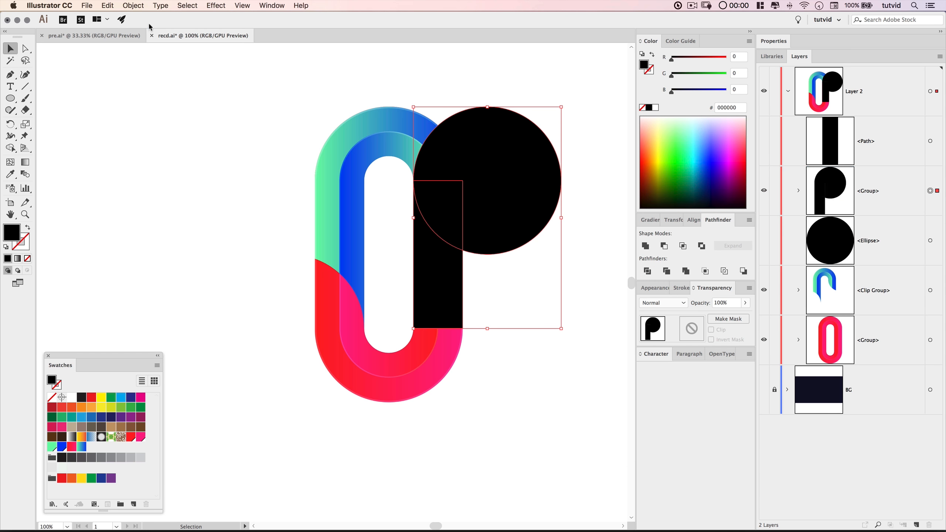
Ungroup the divided shapes and delete the outer circle piece and the lower rectangle piece
{"action": "left_click", "coordinate": [133, 5]}
{"action": "left_click", "coordinate": [157, 51]}
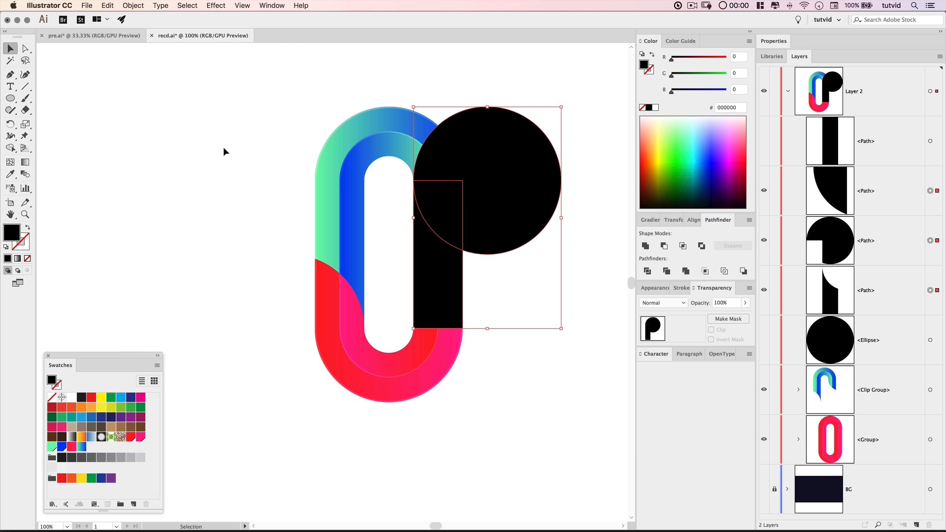
{"action": "left_click", "coordinate": [225, 151]}
{"action": "left_click", "coordinate": [521, 156]}
{"action": "key", "text": "Delete"}
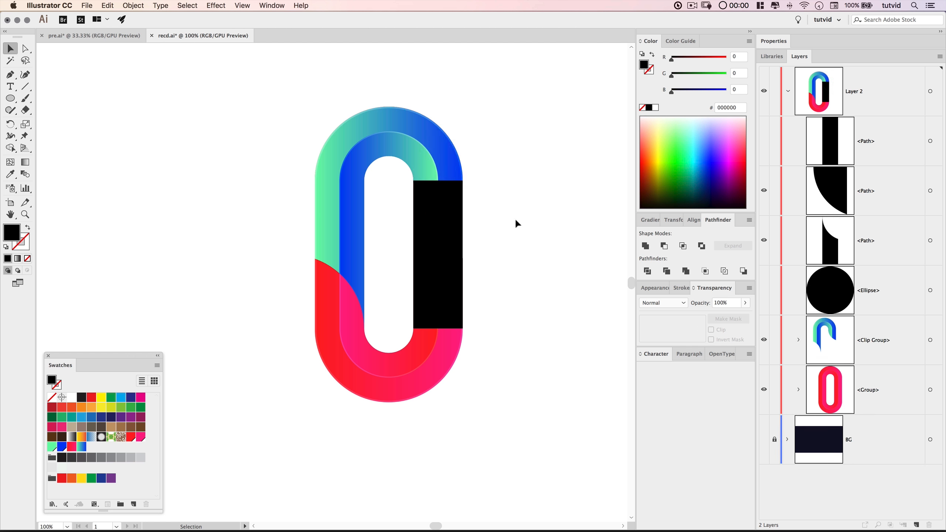
{"action": "left_click", "coordinate": [462, 278]}
{"action": "key", "text": "Delete"}
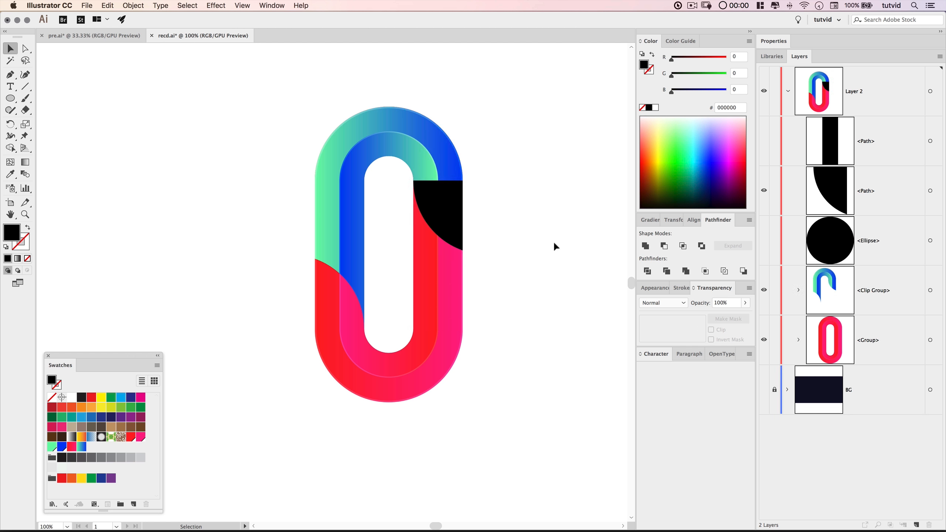
Move the remaining black wedge below the hidden circle in Layer 2, directly above the clip group
{"action": "left_click", "coordinate": [431, 204]}
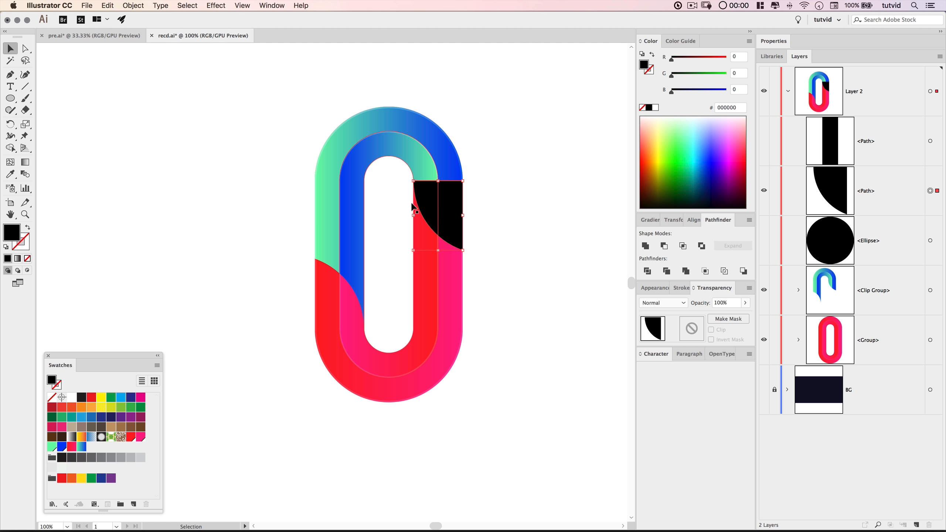
{"action": "left_click", "coordinate": [885, 188]}
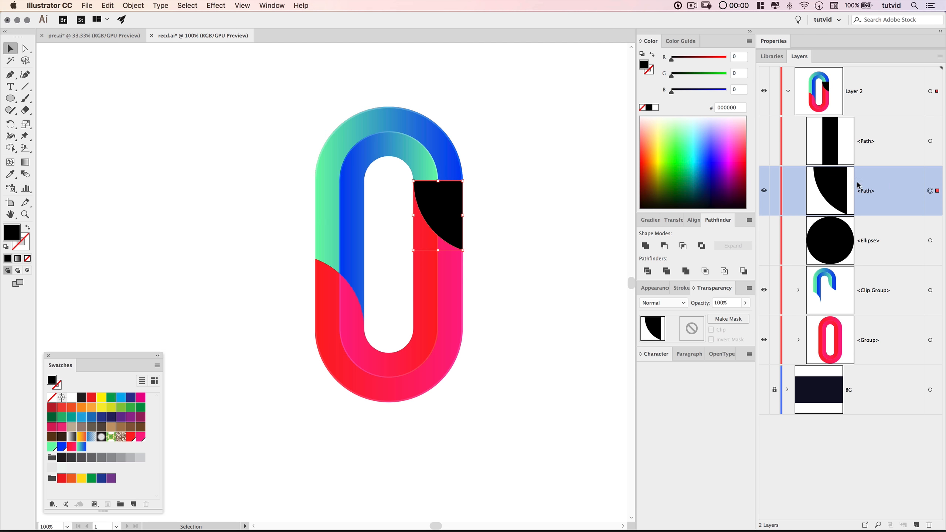
{"action": "left_click_drag", "start_coordinate": [872, 190], "coordinate": [885, 259]}
{"action": "left_click", "coordinate": [848, 190]}
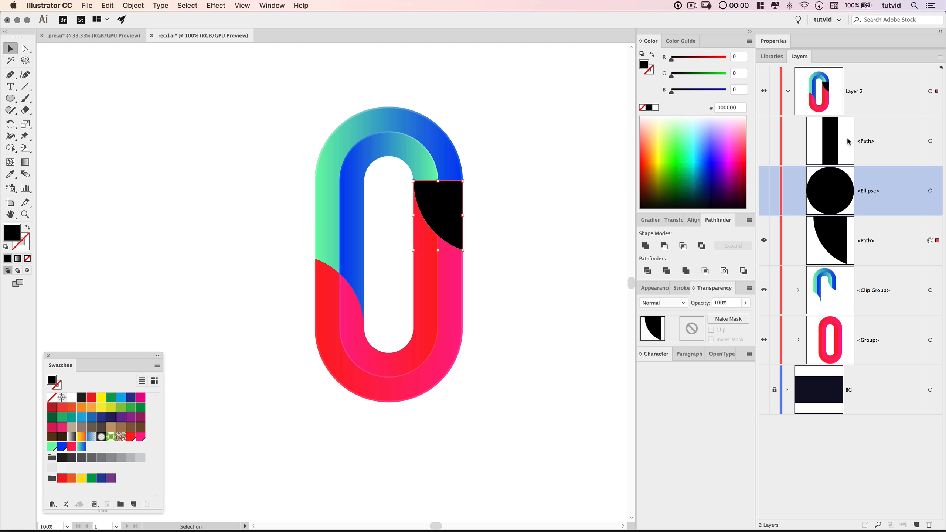
{"action": "left_click", "coordinate": [848, 139]}
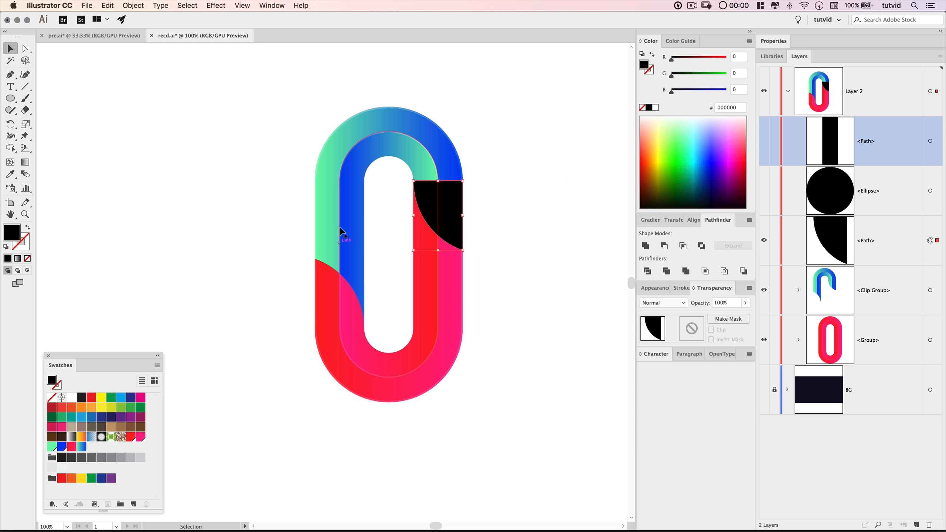
{"action": "left_click", "coordinate": [880, 240]}
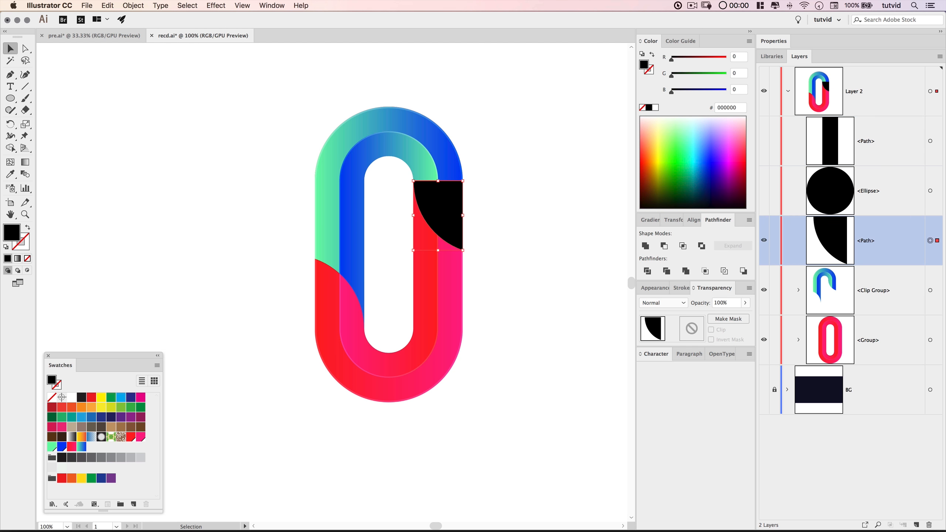
Apply a black Multiply drop shadow to the wedge with 100% opacity, -15 px X offset, 0 px Y offset and 15 px blur
{"action": "left_click", "coordinate": [216, 5]}
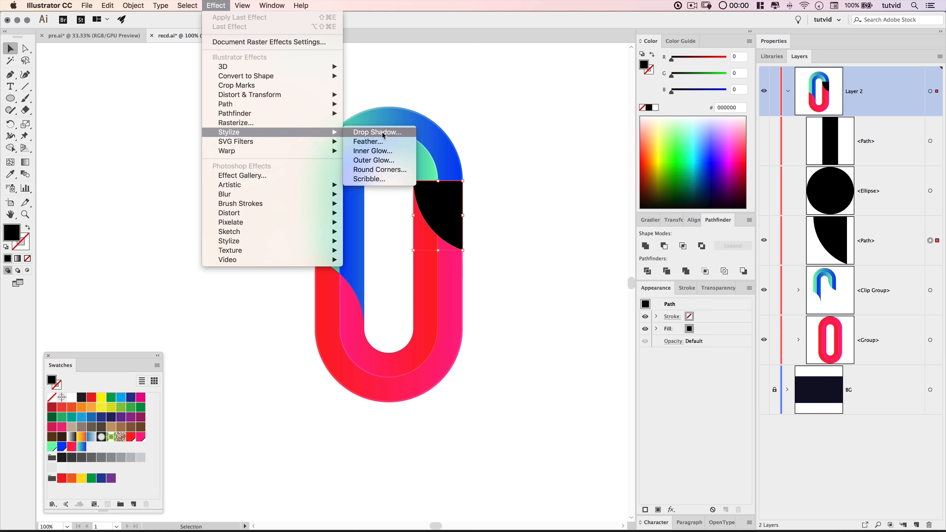
{"action": "left_click", "coordinate": [369, 131]}
{"action": "left_click_drag", "start_coordinate": [568, 298], "coordinate": [579, 208]}
{"action": "left_click", "coordinate": [494, 354]}
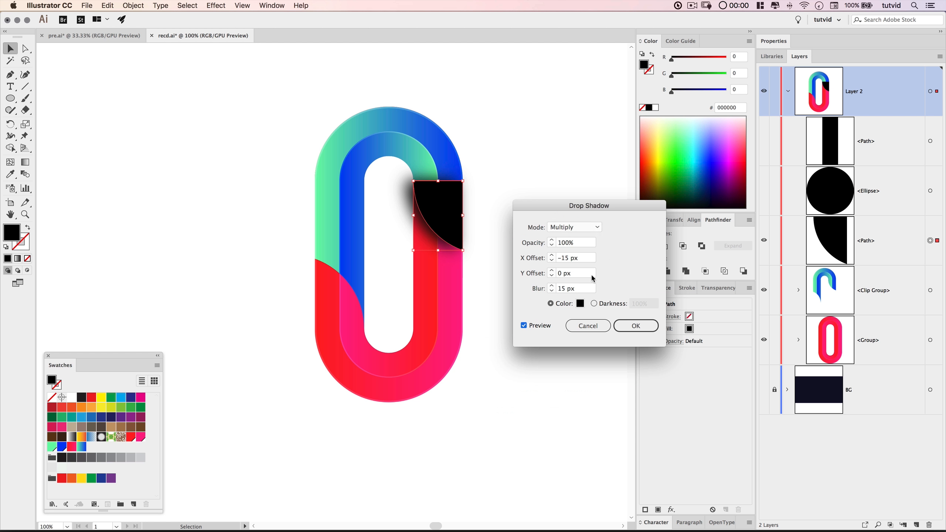
{"action": "left_click", "coordinate": [636, 325]}
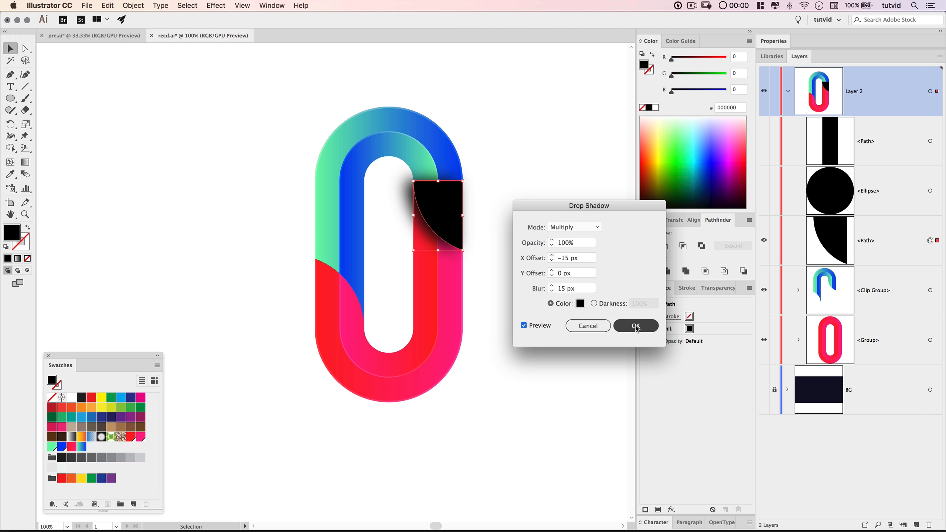
{"action": "left_click", "coordinate": [525, 263]}
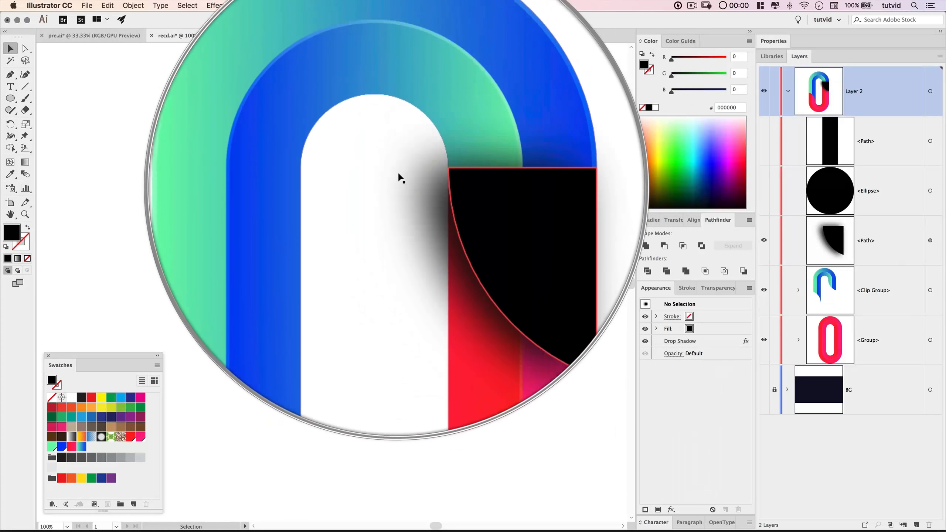
Move the shadowed wedge beneath the blue-green clip group and above the red group in Layer 2
{"action": "left_click", "coordinate": [897, 254]}
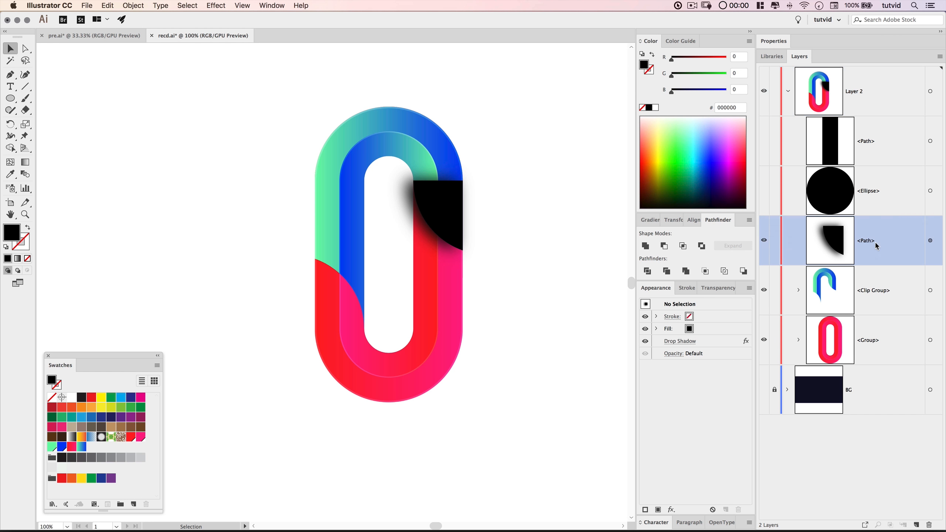
{"action": "left_click_drag", "start_coordinate": [870, 237], "coordinate": [874, 313]}
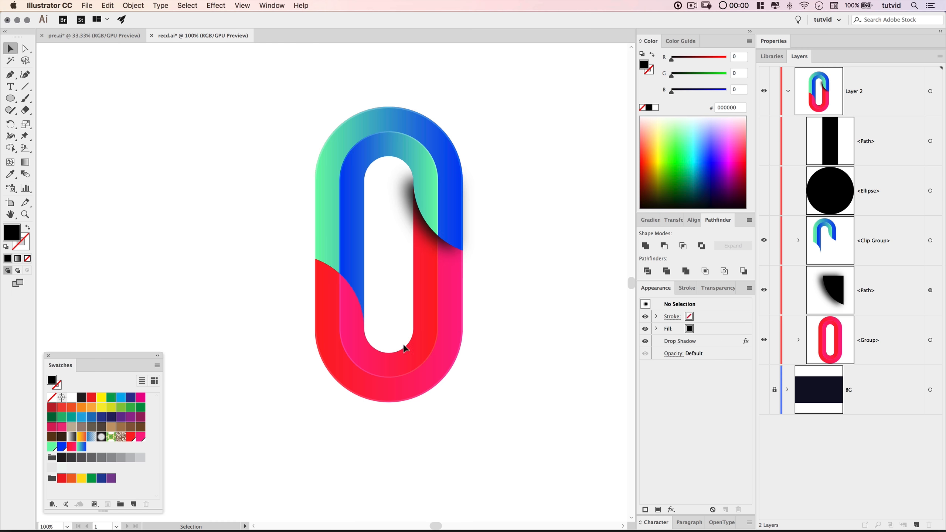
Copy the red group, add an opacity mask to the shadowed wedge, and paste the copy in front inside the mask
{"action": "left_click", "coordinate": [929, 341]}
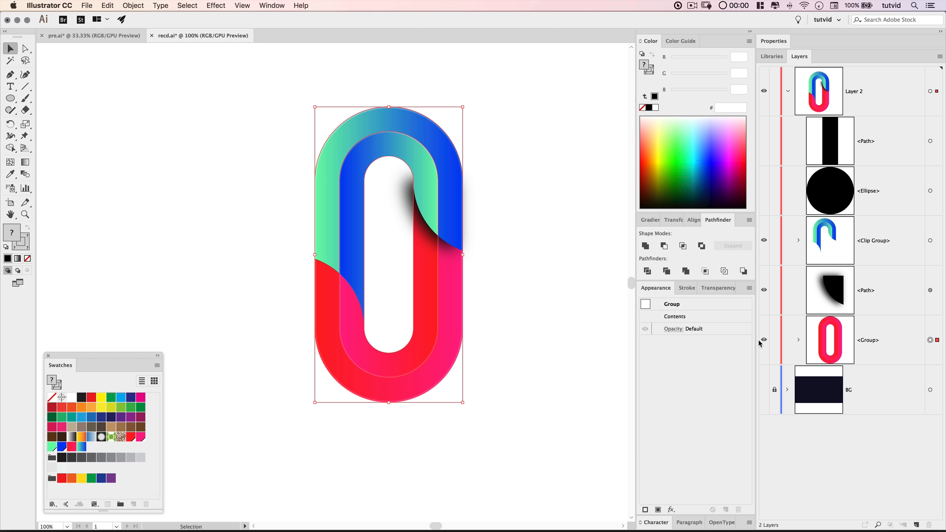
{"action": "left_click", "coordinate": [931, 291]}
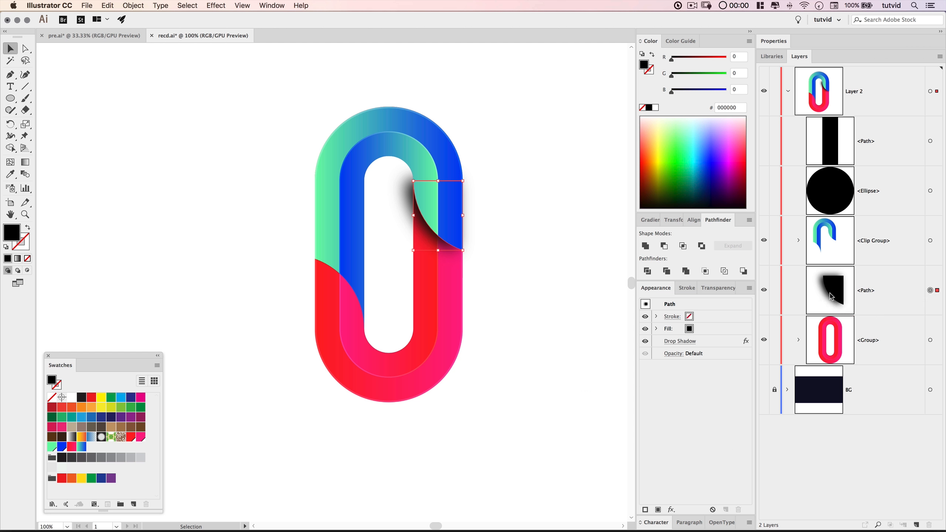
{"action": "left_click", "coordinate": [714, 289]}
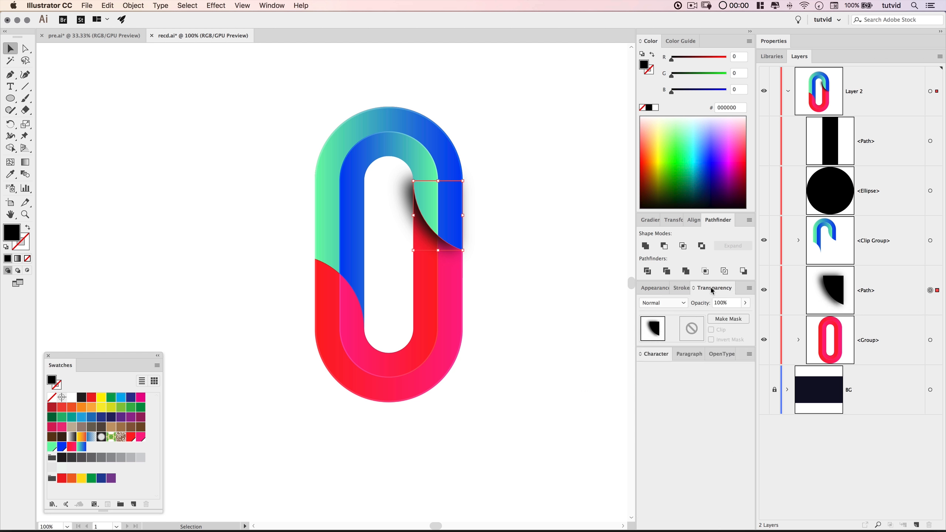
{"action": "double_click", "coordinate": [693, 331]}
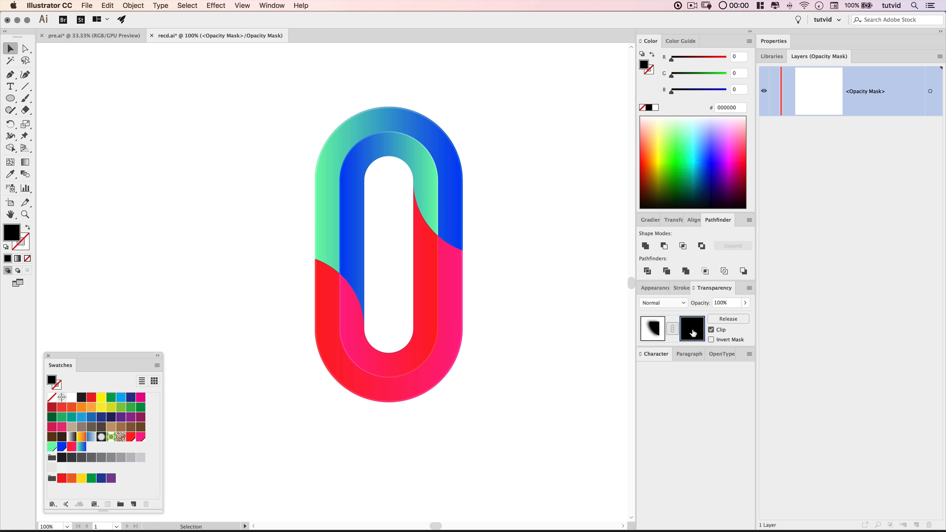
{"action": "left_click", "coordinate": [133, 5]}
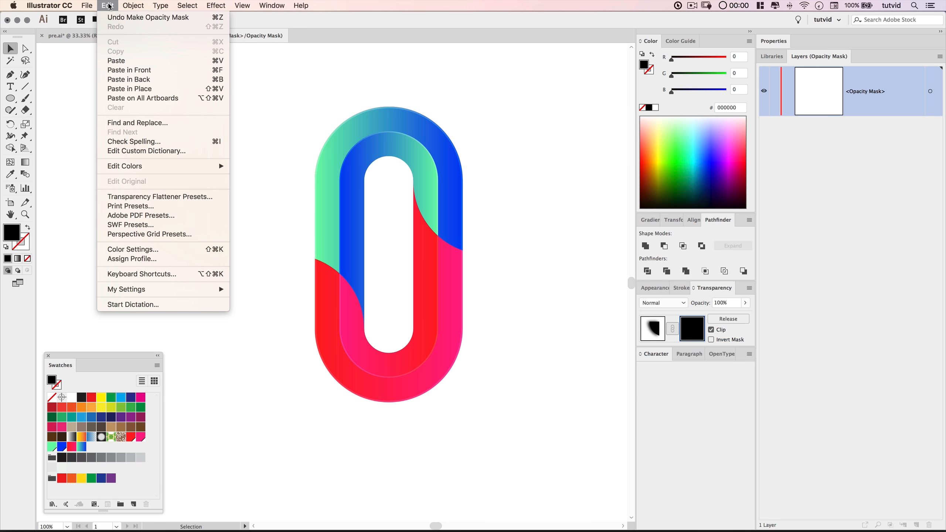
{"action": "left_click", "coordinate": [129, 70]}
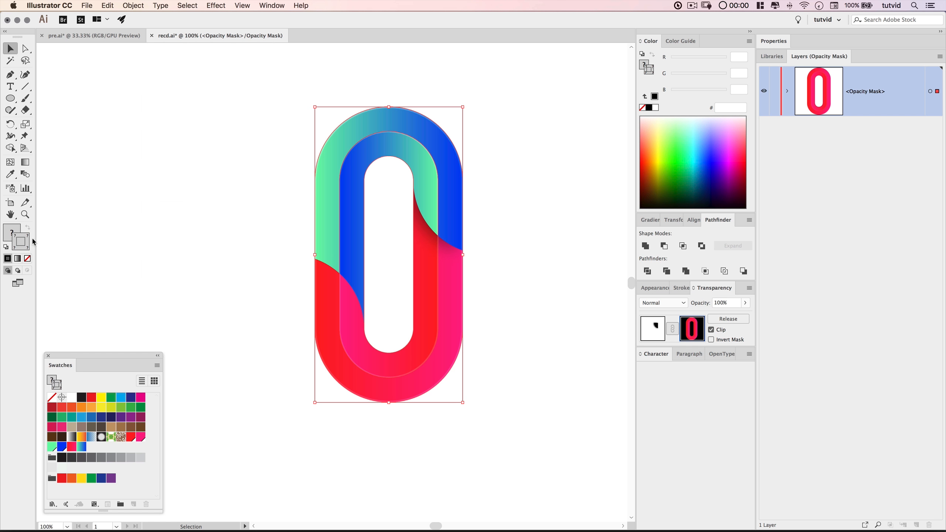
Remove the stroke from the pasted mask artwork and fill it with white
{"action": "left_click", "coordinate": [30, 262]}
{"action": "left_click", "coordinate": [13, 232]}
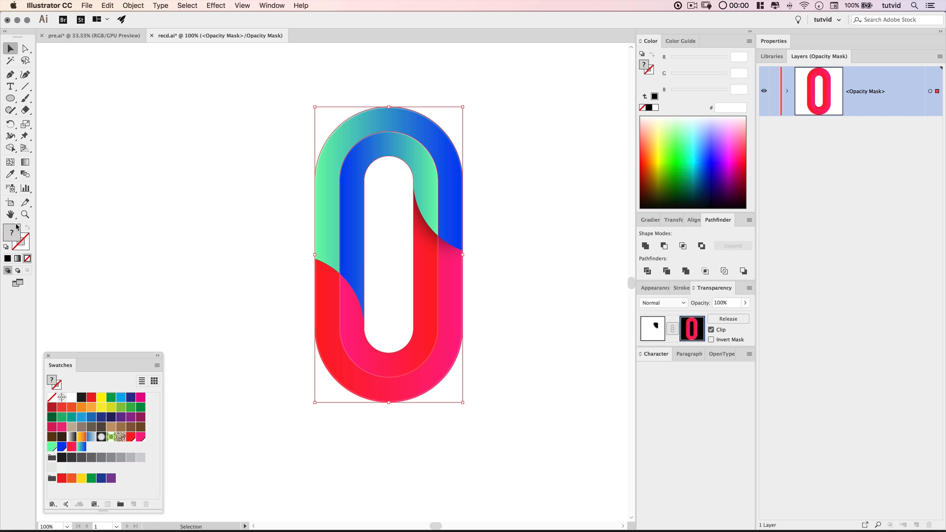
{"action": "left_click", "coordinate": [656, 108]}
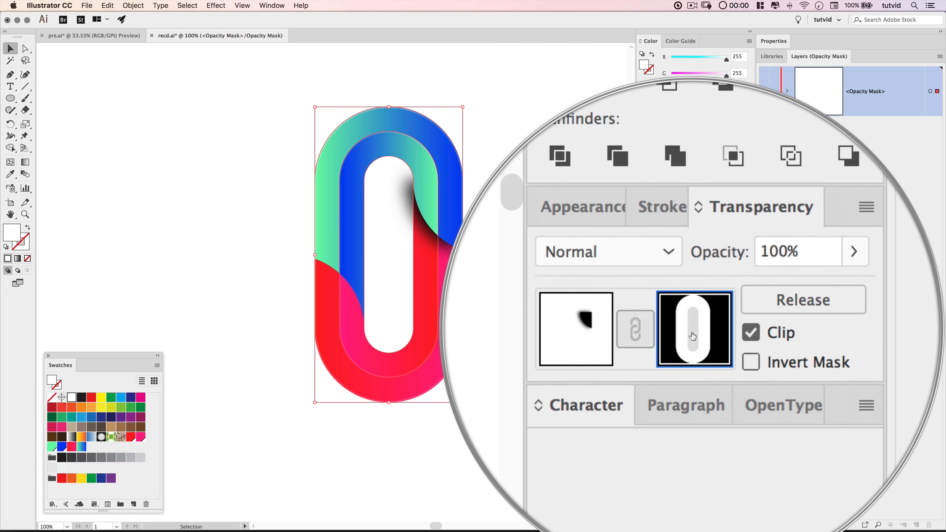
Select the inner capsule shape in the mask and expand the mask's group down to its individual paths
{"action": "left_click", "coordinate": [503, 253]}
{"action": "left_click", "coordinate": [26, 48]}
{"action": "left_click", "coordinate": [403, 233]}
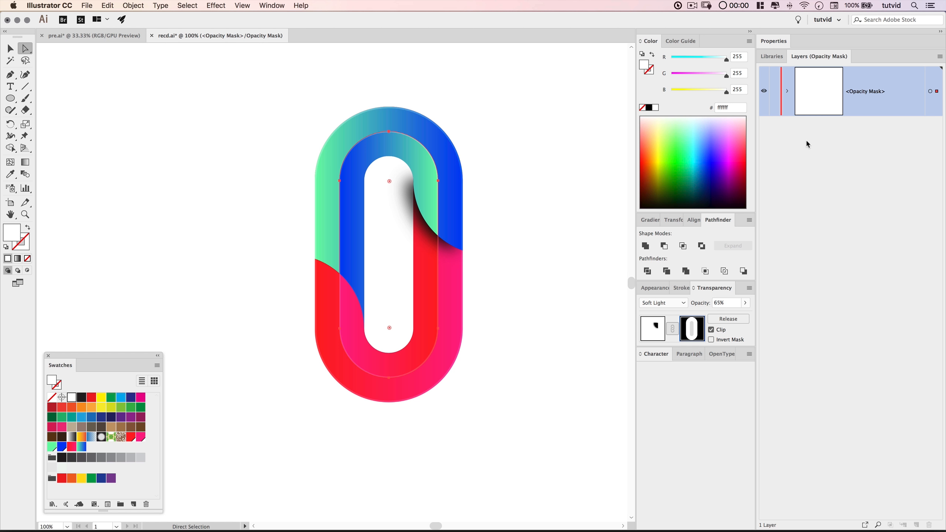
{"action": "left_click", "coordinate": [786, 91]}
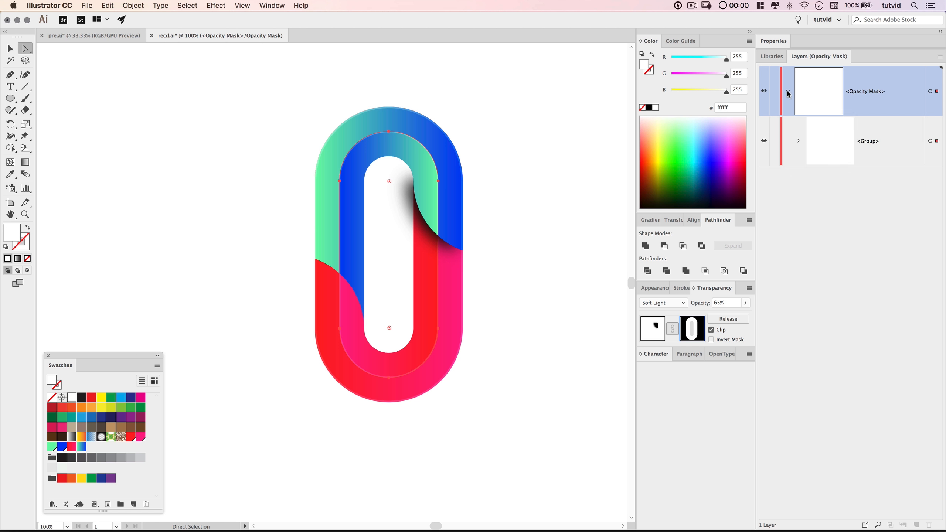
{"action": "left_click", "coordinate": [798, 141]}
{"action": "key", "text": "super+shift+a"}
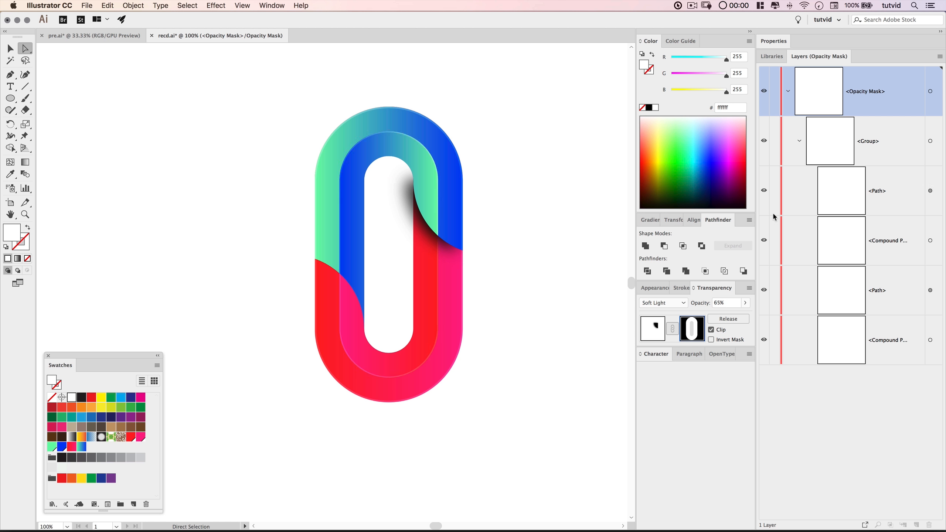
Toggle the mask group's shapes to check each one, and hide the two plain paths, keeping both compound paths shown
{"action": "left_click", "coordinate": [764, 291]}
{"action": "left_click", "coordinate": [764, 290]}
{"action": "left_click", "coordinate": [764, 340]}
{"action": "left_click", "coordinate": [764, 340]}
{"action": "left_click", "coordinate": [765, 191]}
{"action": "left_click", "coordinate": [764, 191]}
{"action": "left_click", "coordinate": [764, 192]}
{"action": "left_click", "coordinate": [764, 192]}
{"action": "left_click", "coordinate": [764, 192]}
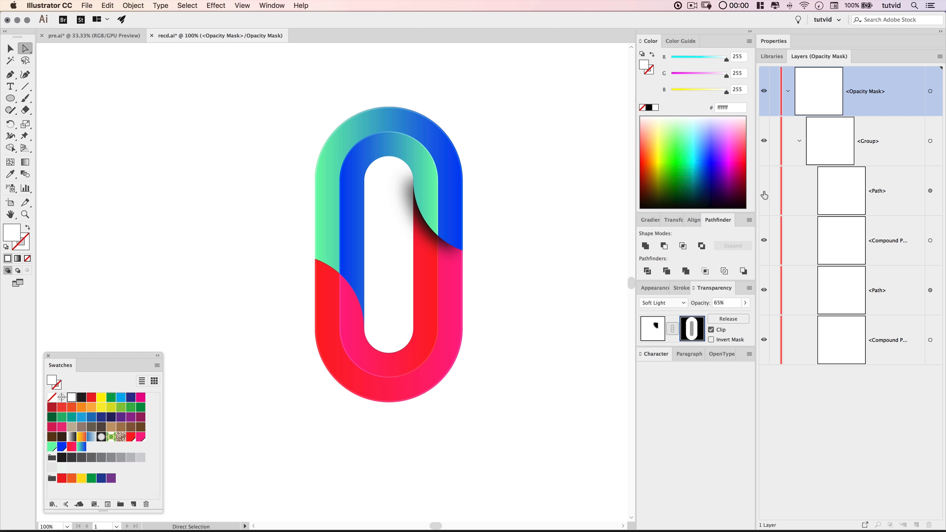
{"action": "left_click", "coordinate": [765, 290]}
{"action": "left_click", "coordinate": [764, 290]}
{"action": "left_click", "coordinate": [764, 291]}
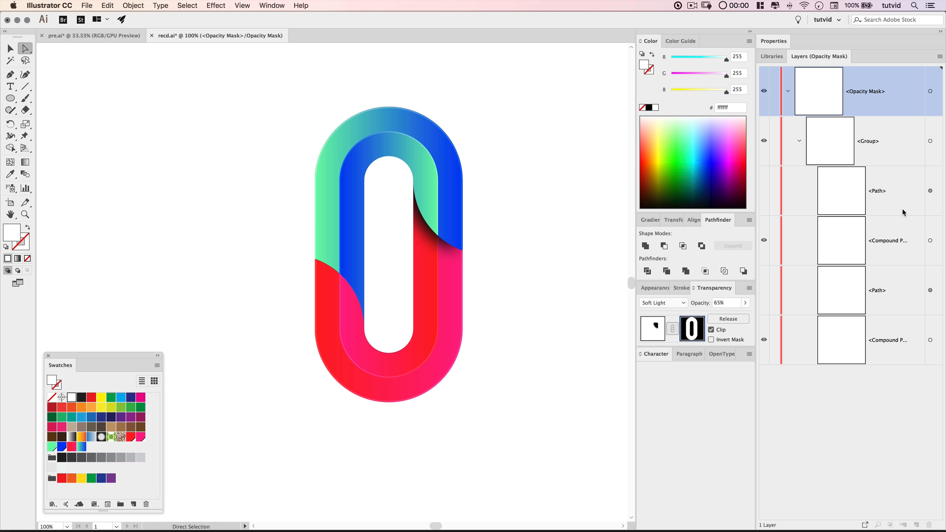
Delete the two hidden paths from the opacity mask and return to editing the main artwork with nothing selected
{"action": "left_click", "coordinate": [884, 194]}
{"action": "left_click", "coordinate": [896, 284], "text": "super"}
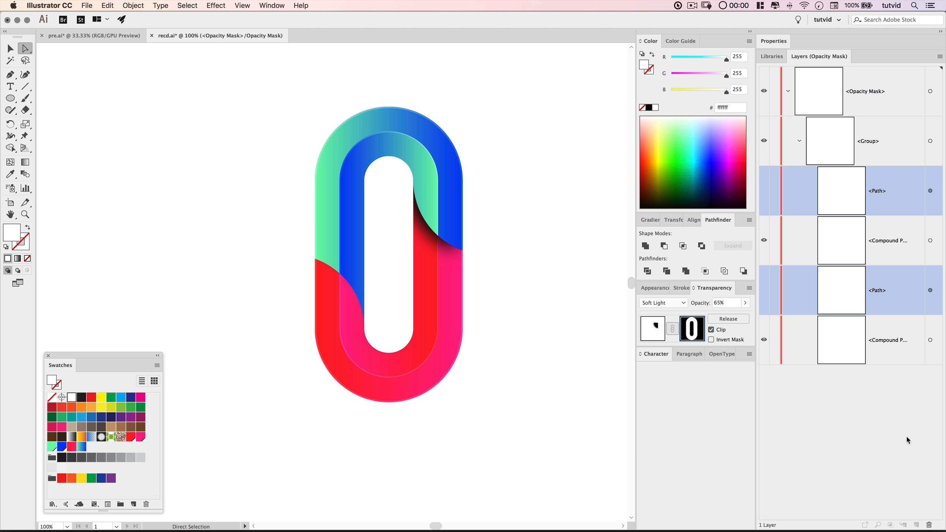
{"action": "left_click", "coordinate": [930, 524]}
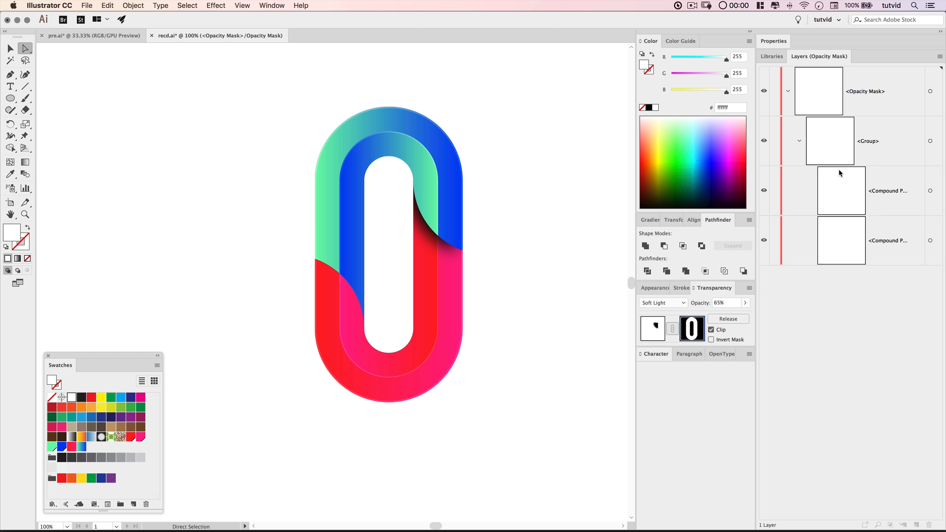
{"action": "left_click", "coordinate": [873, 192]}
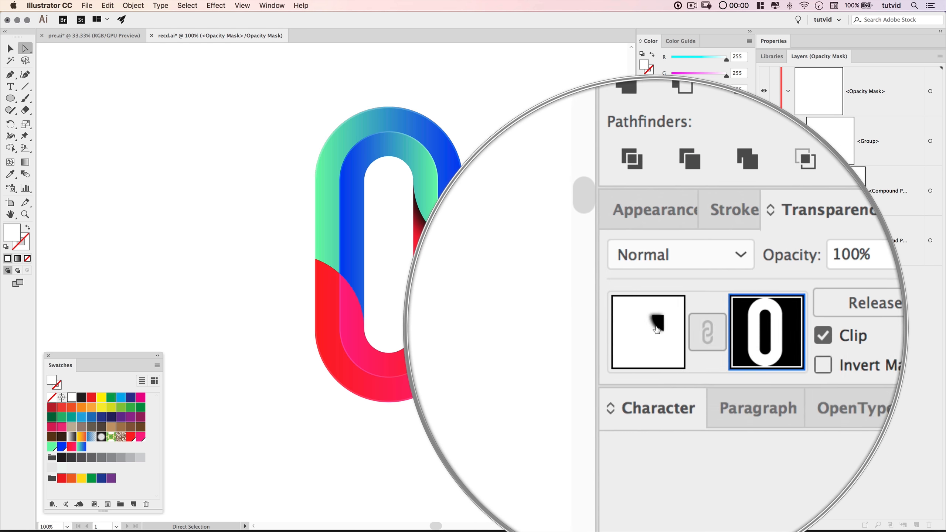
{"action": "left_click", "coordinate": [656, 328]}
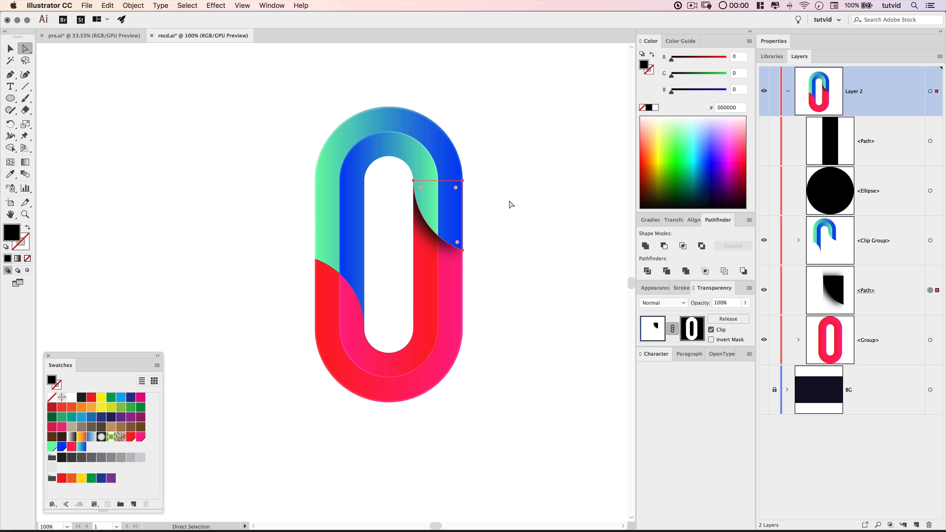
{"action": "left_click", "coordinate": [529, 260]}
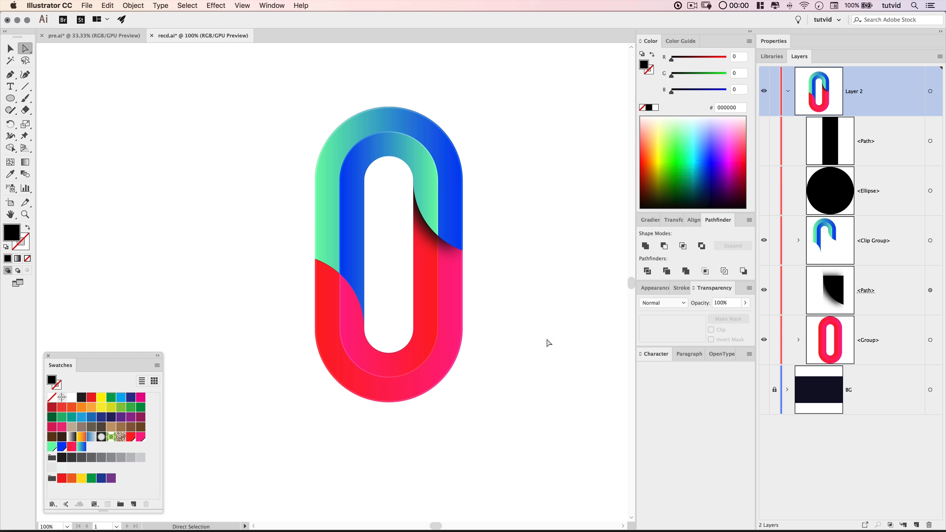
Set the masked shadow wedge's opacity to 50%
{"action": "left_click", "coordinate": [931, 291]}
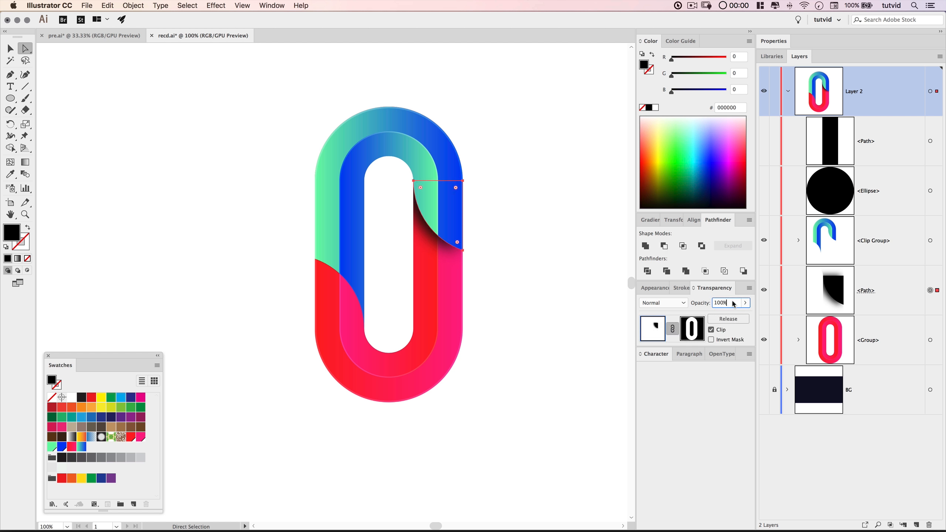
{"action": "type", "text": "50"}
{"action": "key", "text": "Return"}
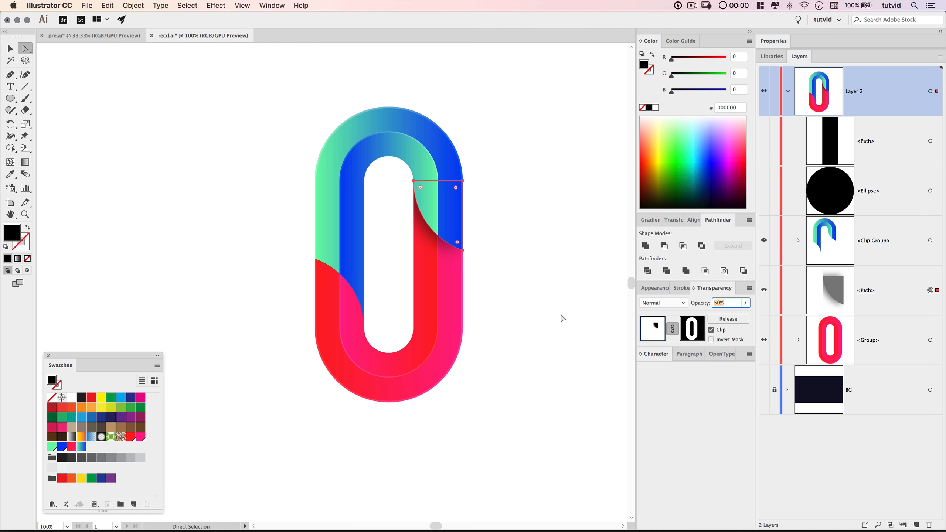
{"action": "left_click", "coordinate": [561, 319]}
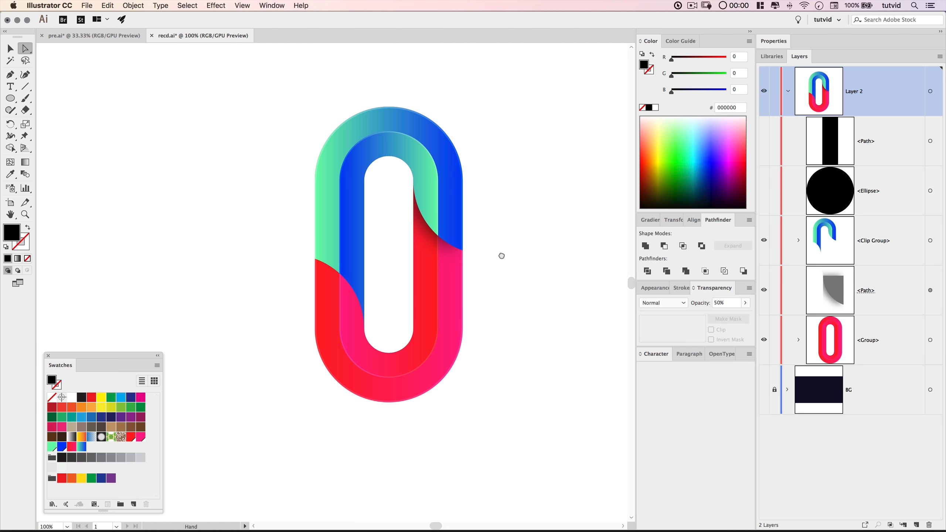
Show the hidden black circle and rectangle in Layer 2 and split them with the Pathfinder Divide operation
{"action": "left_click_drag", "start_coordinate": [522, 291], "coordinate": [565, 304]}
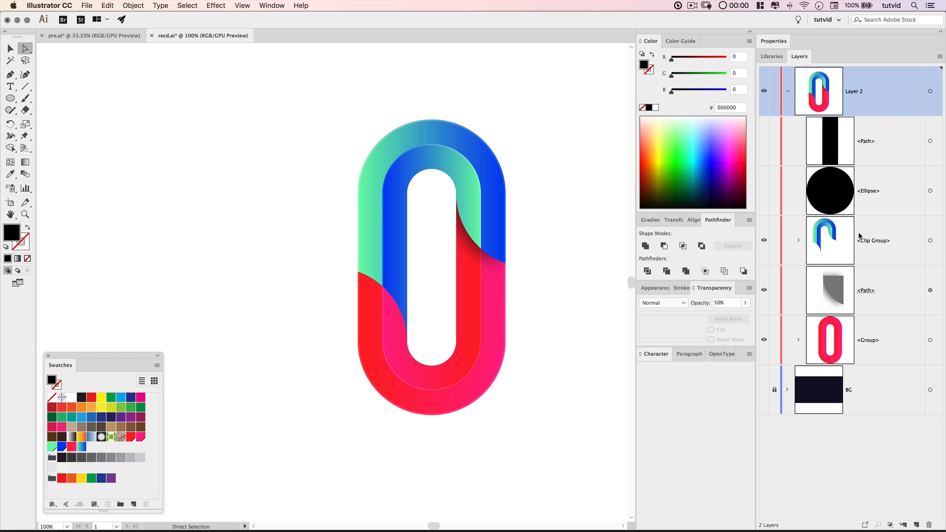
{"action": "left_click", "coordinate": [764, 192]}
{"action": "left_click", "coordinate": [764, 141]}
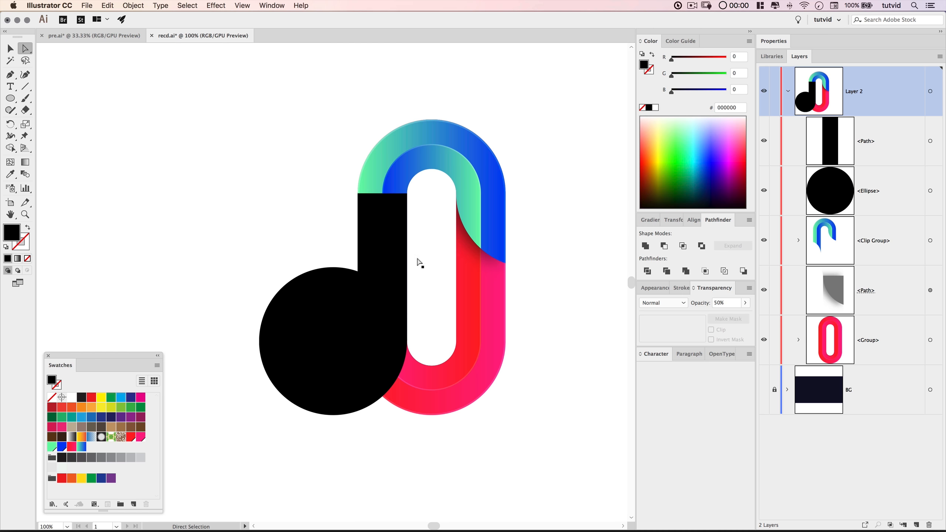
{"action": "left_click", "coordinate": [931, 141]}
{"action": "left_click", "coordinate": [931, 191], "text": "shift"}
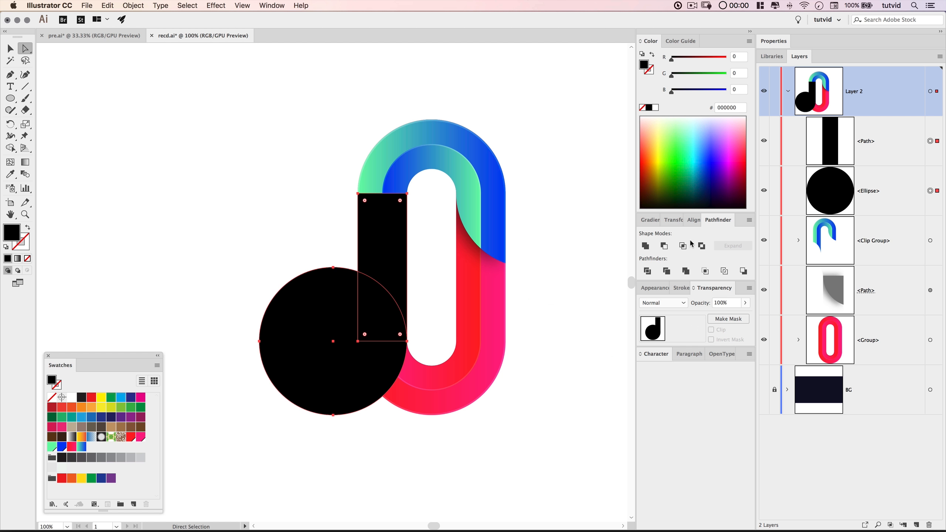
{"action": "left_click", "coordinate": [647, 272]}
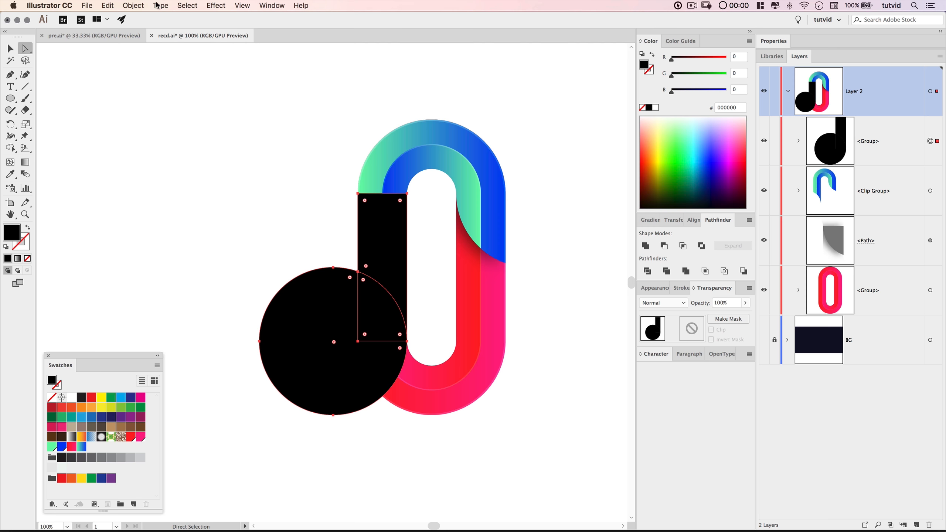
Ungroup the divided shapes, delete the large circle piece and the upper rectangle piece, and select the remaining black wedge
{"action": "left_click", "coordinate": [146, 5]}
{"action": "left_click", "coordinate": [151, 51]}
{"action": "key", "text": "v"}
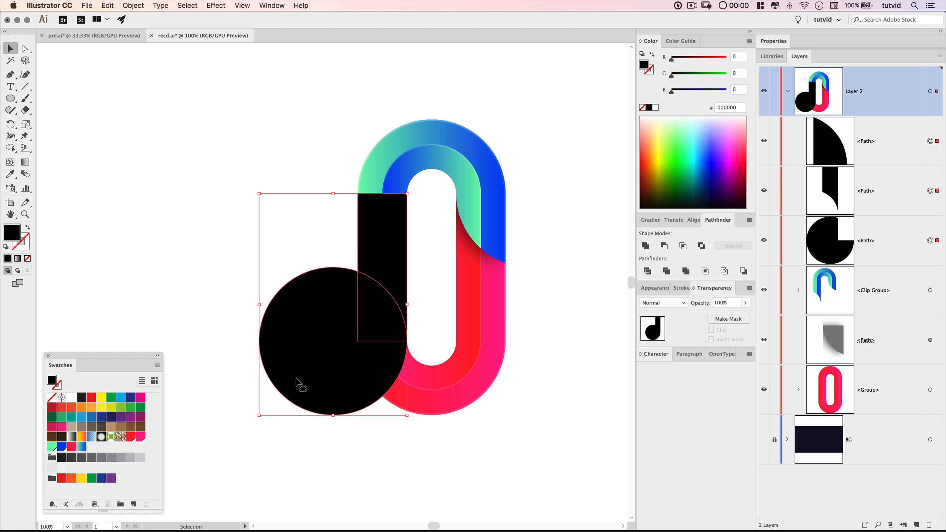
{"action": "left_click", "coordinate": [296, 459]}
{"action": "left_click", "coordinate": [323, 374]}
{"action": "key", "text": "Delete"}
{"action": "left_click", "coordinate": [394, 248]}
{"action": "key", "text": "Delete"}
{"action": "left_click", "coordinate": [387, 322]}
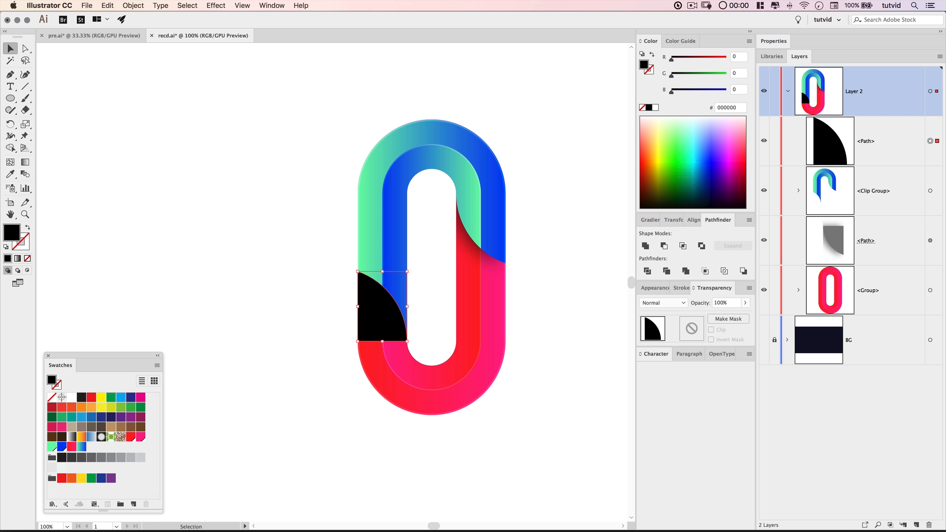
Preview a black Multiply drop shadow on the wedge with 0 px X offset and 20 px Y offset
{"action": "left_click", "coordinate": [215, 6]}
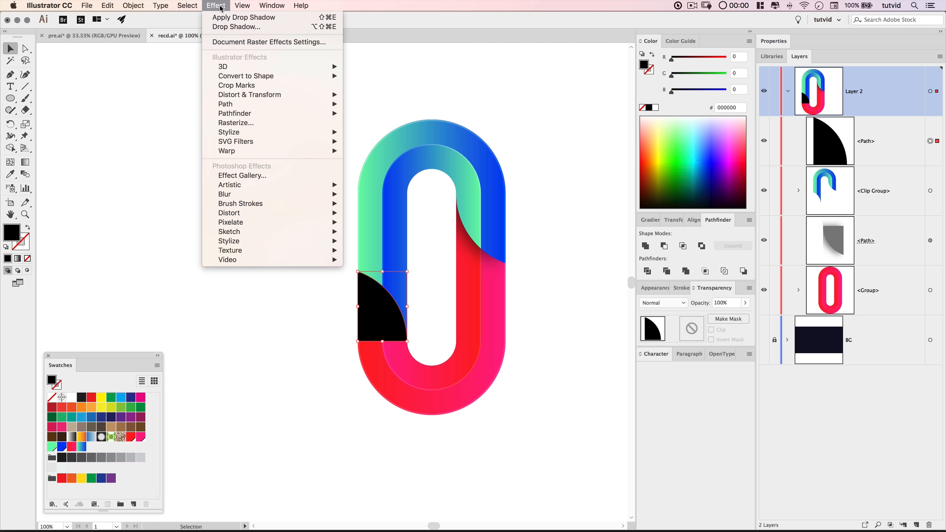
{"action": "mouse_move", "coordinate": [261, 133]}
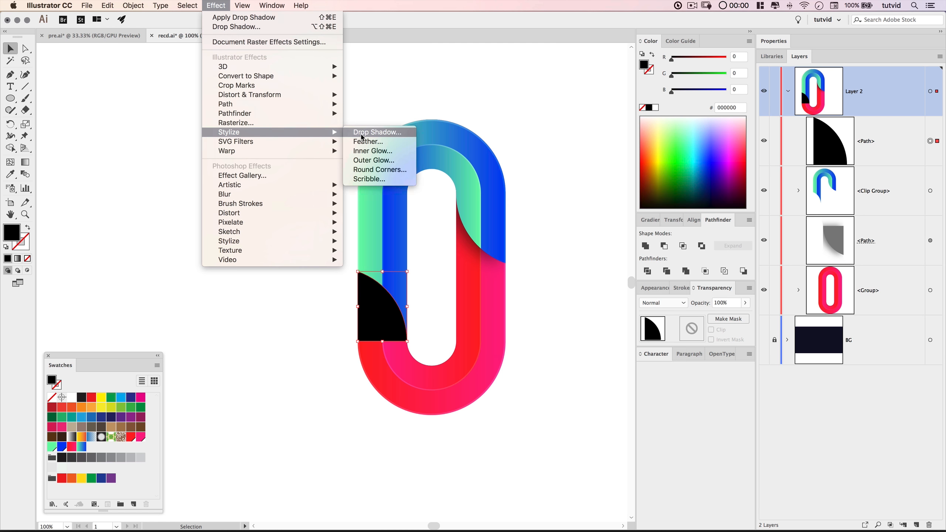
{"action": "left_click", "coordinate": [373, 141]}
{"action": "left_click", "coordinate": [524, 326]}
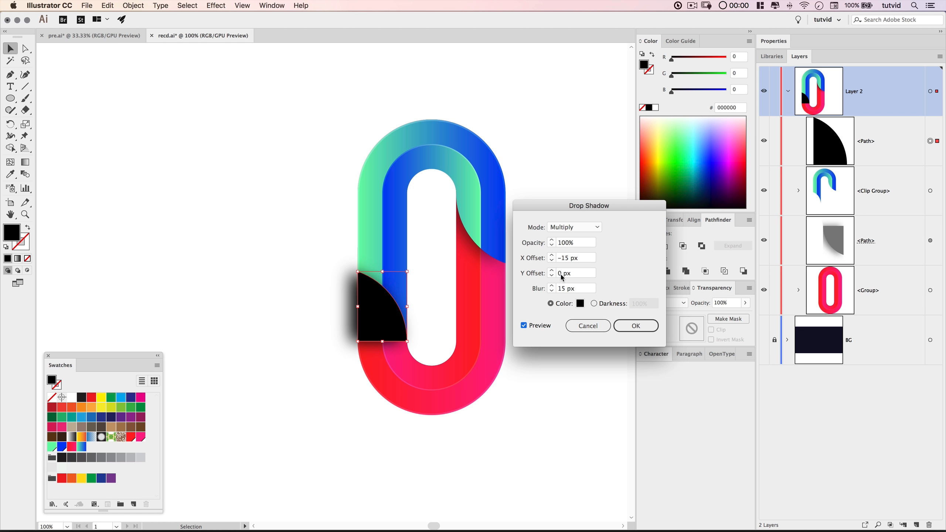
{"action": "left_click_drag", "start_coordinate": [582, 259], "coordinate": [527, 265]}
{"action": "type", "text": "0"}
{"action": "key", "text": "Tab"}
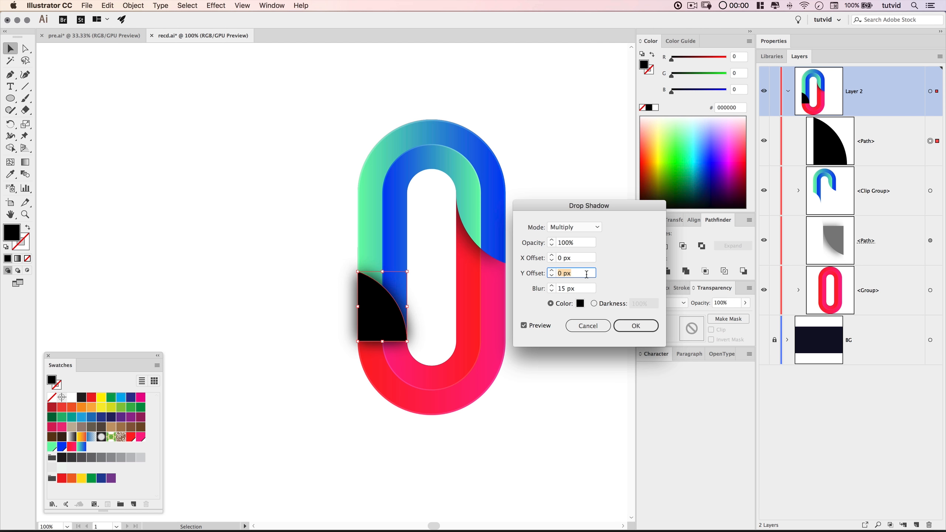
{"action": "type", "text": "20"}
{"action": "key", "text": "Tab"}
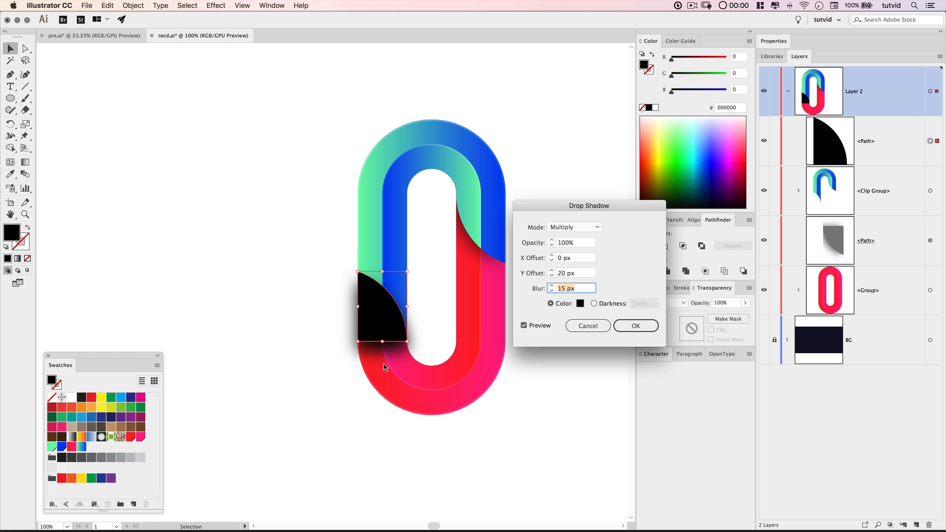
Set the wedge shadow's Y offset to -20 px and blur to 25 px, apply it, and deselect the wedge
{"action": "left_click", "coordinate": [560, 276]}
{"action": "type", "text": "-"}
{"action": "key", "text": "Tab"}
{"action": "type", "text": "25"}
{"action": "key", "text": "Tab"}
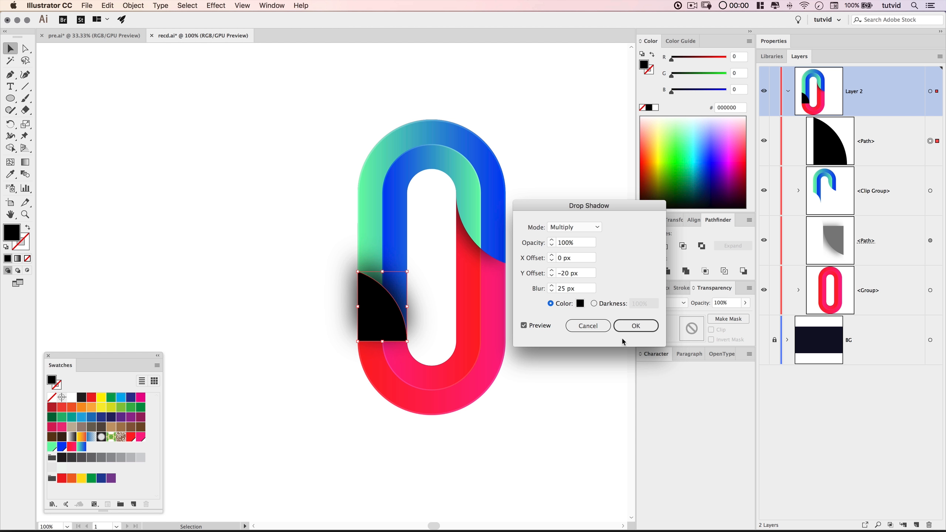
{"action": "left_click", "coordinate": [642, 325]}
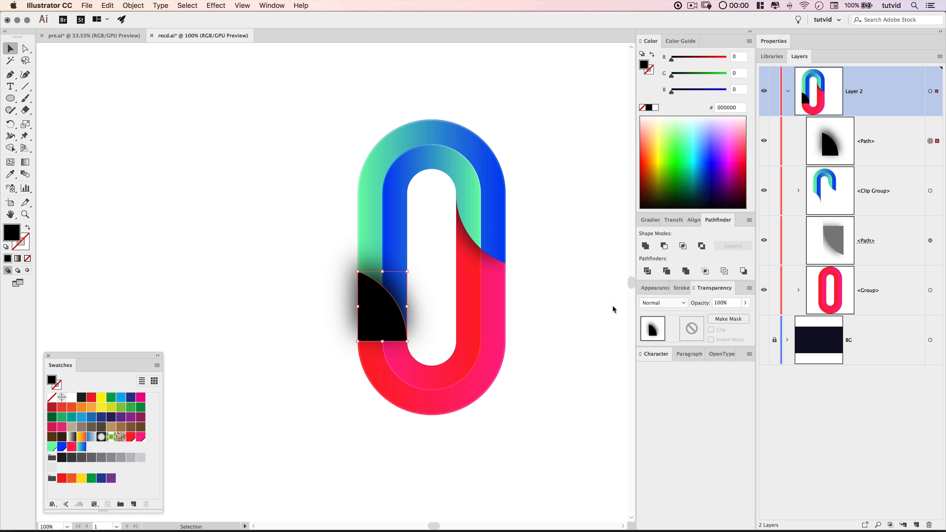
{"action": "mouse_move", "coordinate": [874, 147]}
{"action": "left_mouse_down"}
{"action": "mouse_move", "coordinate": [877, 321]}
{"action": "mouse_move", "coordinate": [876, 123]}
{"action": "left_mouse_up"}
{"action": "left_click", "coordinate": [318, 375]}
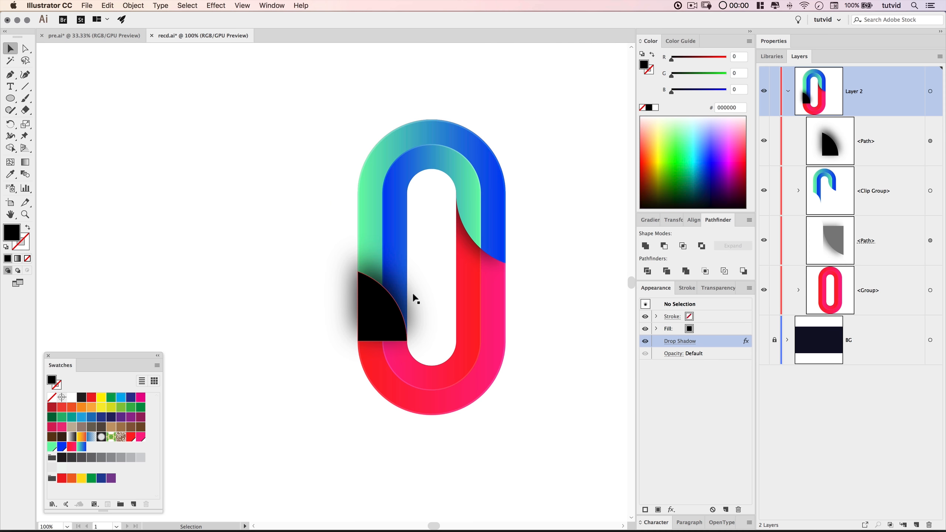
Undo the wedge's drop shadow and the deletion of the upper rectangle piece
{"action": "key", "text": "super+z"}
{"action": "key", "text": "super+z"}
{"action": "key", "text": "super+z"}
{"action": "key", "text": "super+z"}
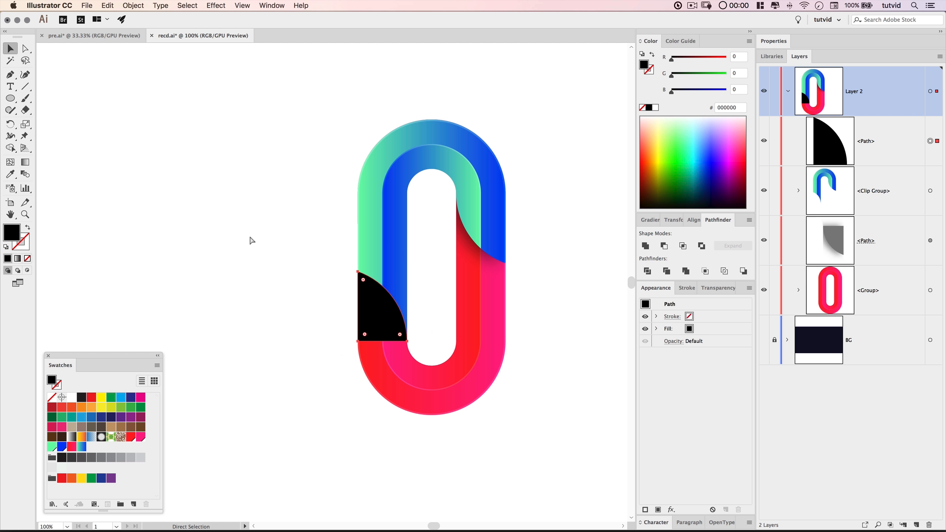
{"action": "left_click", "coordinate": [238, 262]}
Hide the upper black rectangle piece and move it above the wedge in the Layer 2 stacking order
{"action": "left_click", "coordinate": [388, 233]}
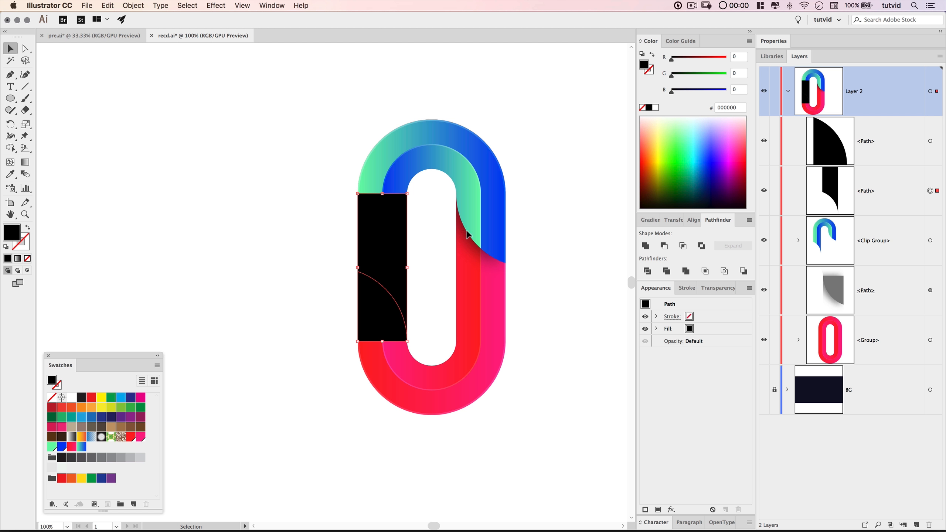
{"action": "left_click", "coordinate": [764, 190]}
{"action": "left_click_drag", "start_coordinate": [834, 191], "coordinate": [858, 134]}
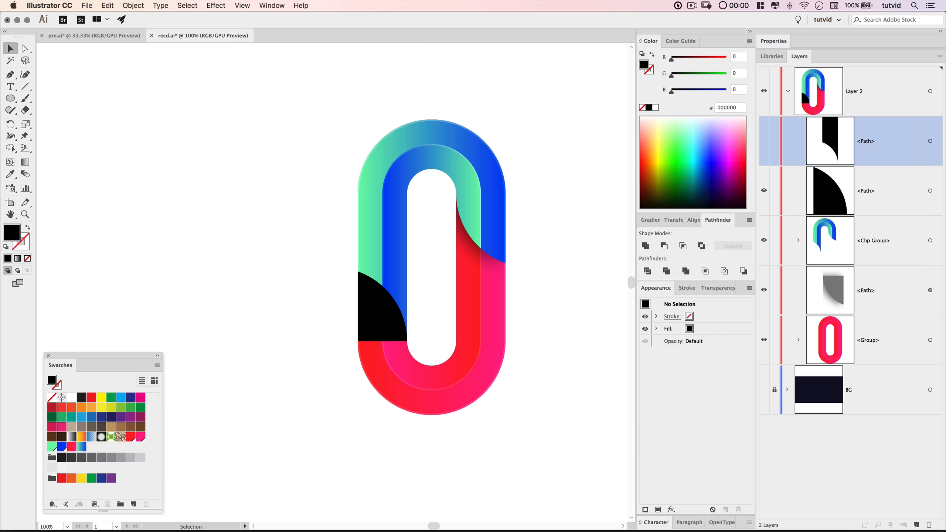
Apply a black Multiply drop shadow to the wedge with 100% opacity, 0 px X offset, -20 px Y offset and 25 px blur
{"action": "left_click", "coordinate": [930, 190]}
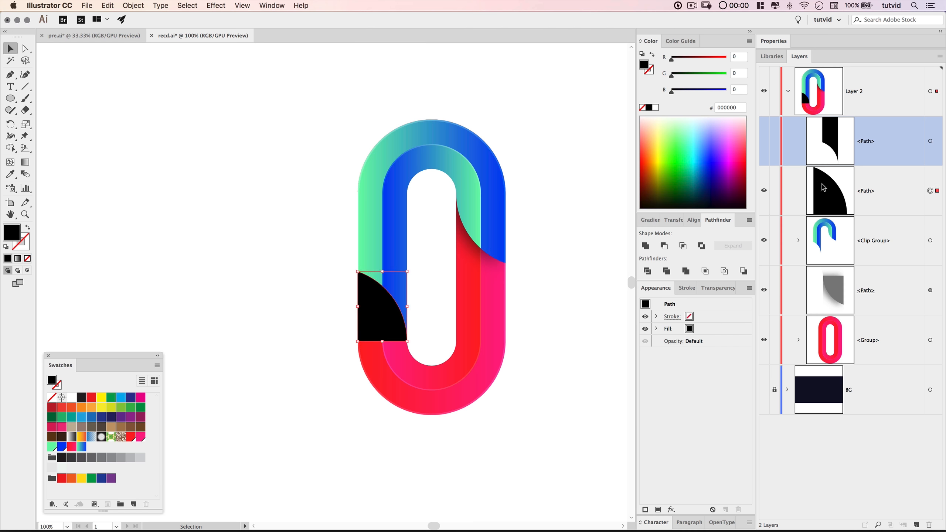
{"action": "left_click", "coordinate": [217, 6]}
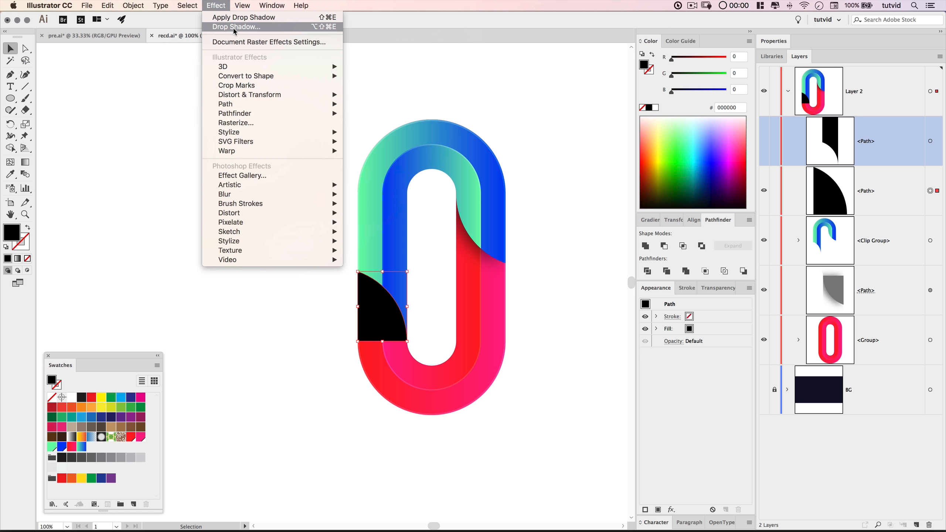
{"action": "left_click", "coordinate": [233, 27]}
{"action": "left_click_drag", "start_coordinate": [578, 209], "coordinate": [552, 214]}
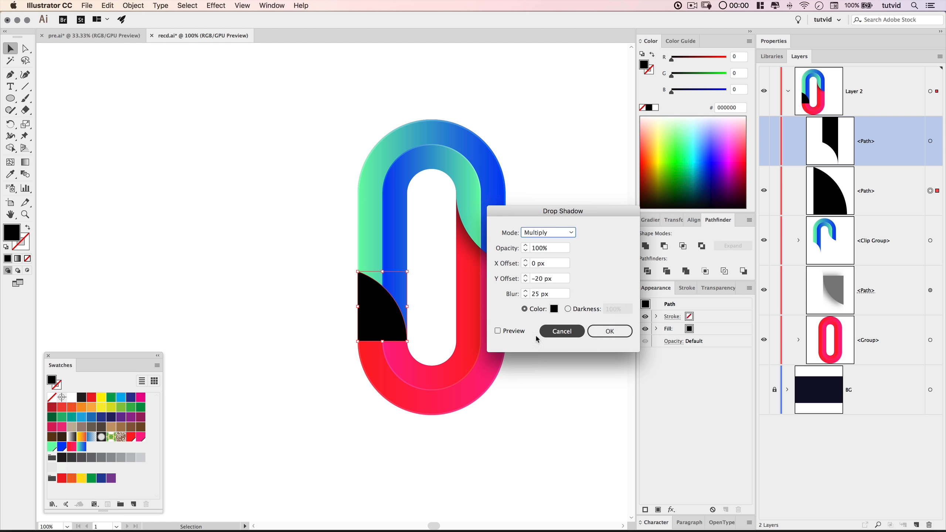
{"action": "left_click", "coordinate": [499, 331]}
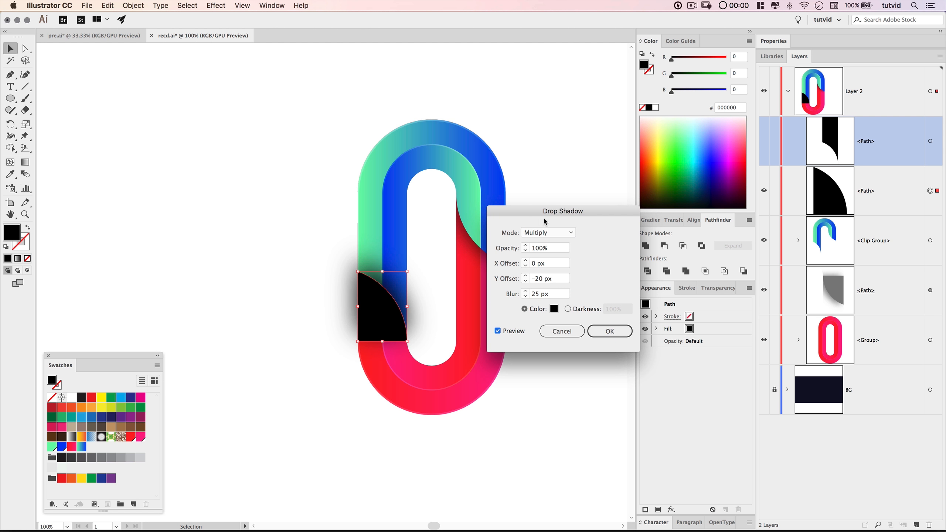
{"action": "left_click", "coordinate": [615, 331]}
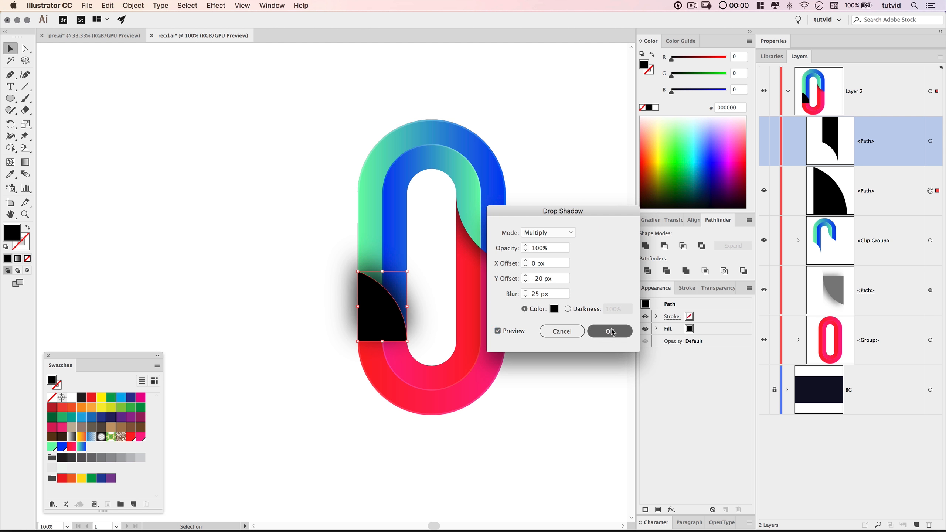
Show the hidden rectangle piece, fill it with white, and cut it to the clipboard
{"action": "left_click", "coordinate": [765, 142]}
{"action": "left_click", "coordinate": [389, 212]}
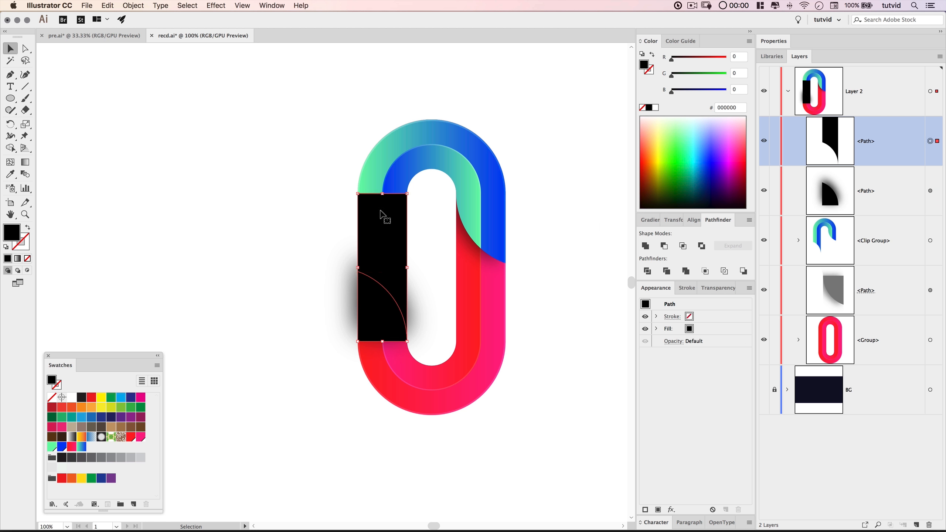
{"action": "left_click", "coordinate": [656, 108]}
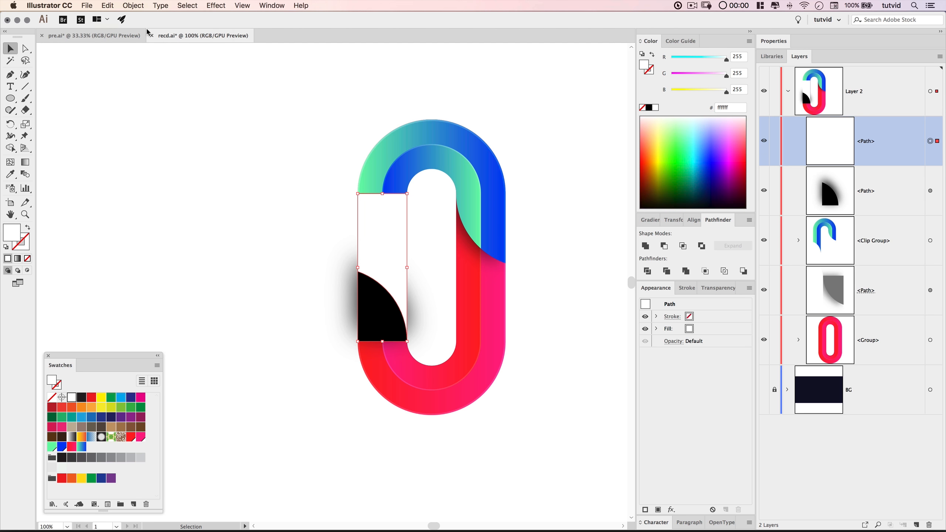
{"action": "left_click", "coordinate": [108, 5]}
{"action": "left_click", "coordinate": [113, 42]}
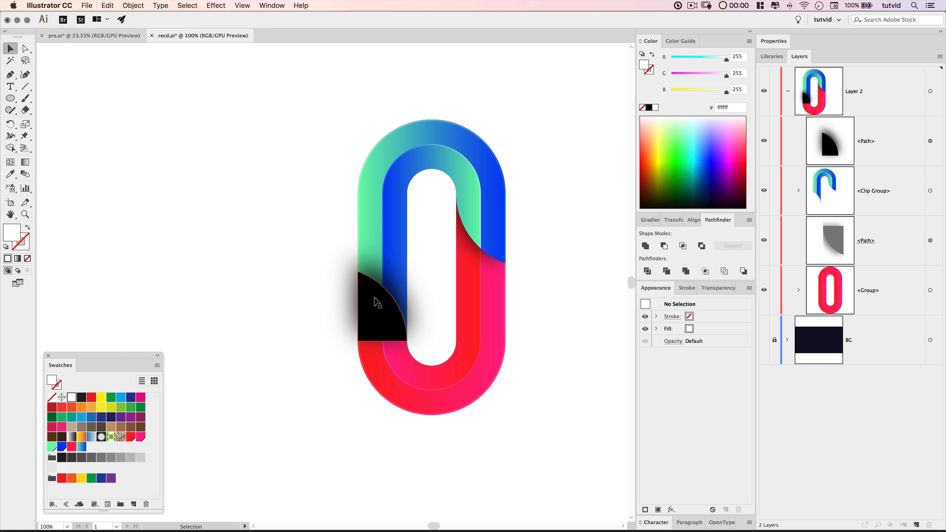
Create an opacity mask on the black wedge and paste the white piece in place inside the mask
{"action": "left_click", "coordinate": [374, 303]}
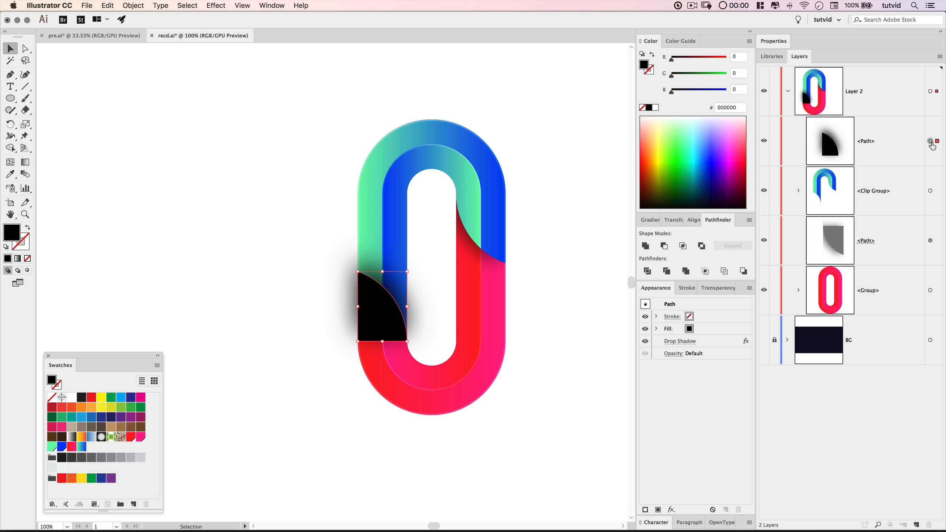
{"action": "left_click", "coordinate": [719, 288]}
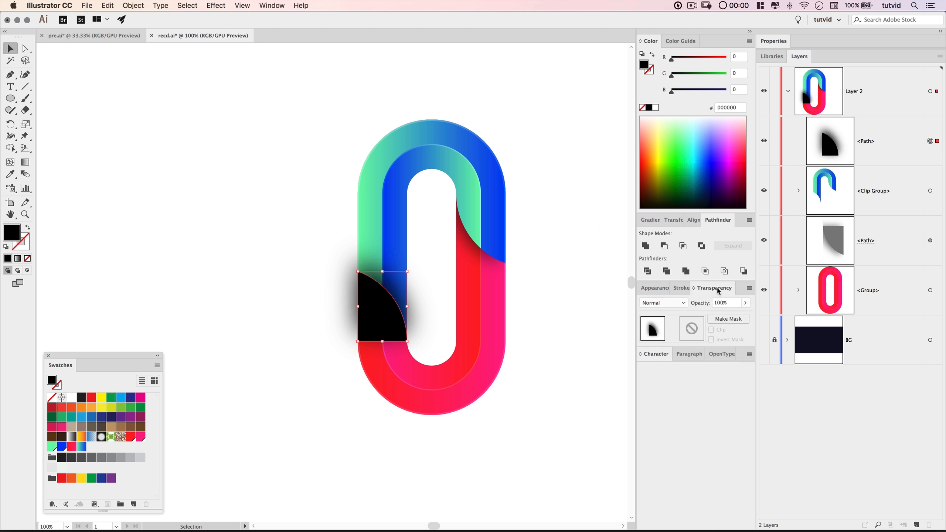
{"action": "double_click", "coordinate": [696, 323]}
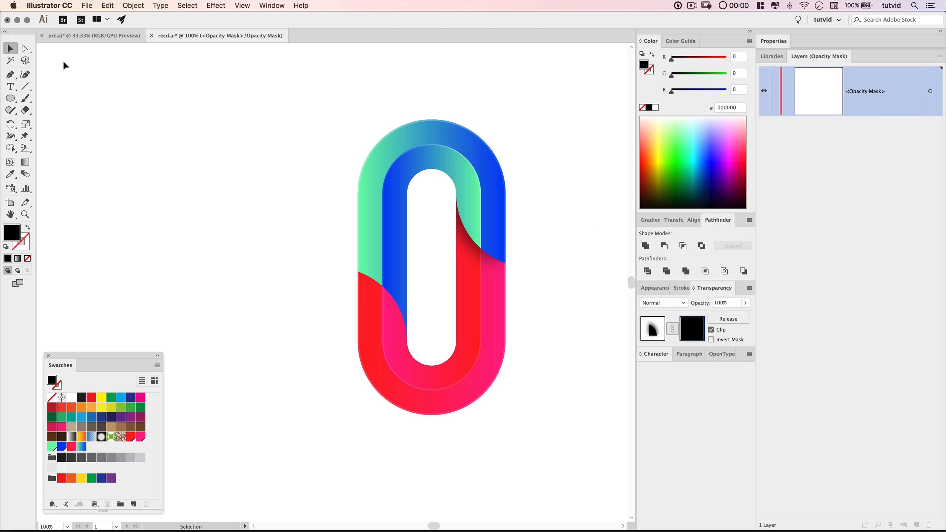
{"action": "left_click", "coordinate": [107, 5]}
{"action": "left_click", "coordinate": [166, 71]}
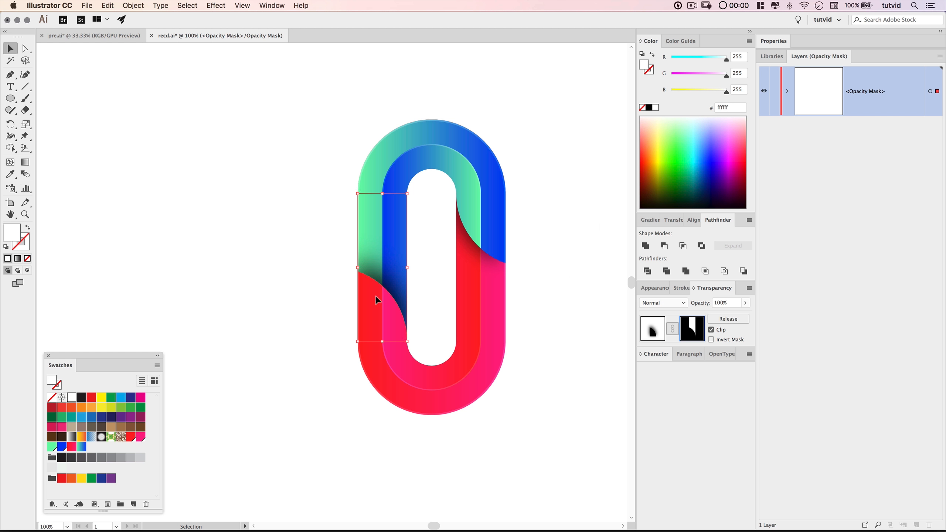
Leave mask editing, set the masked wedge shadow's opacity to 65%, and deselect it
{"action": "left_click", "coordinate": [650, 336]}
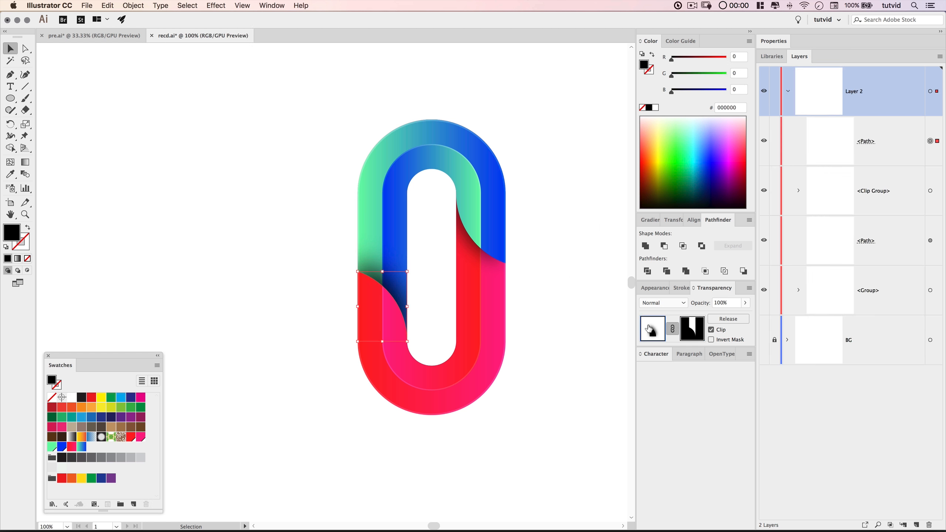
{"action": "left_click", "coordinate": [730, 302]}
{"action": "type", "text": "65"}
{"action": "key", "text": "Return"}
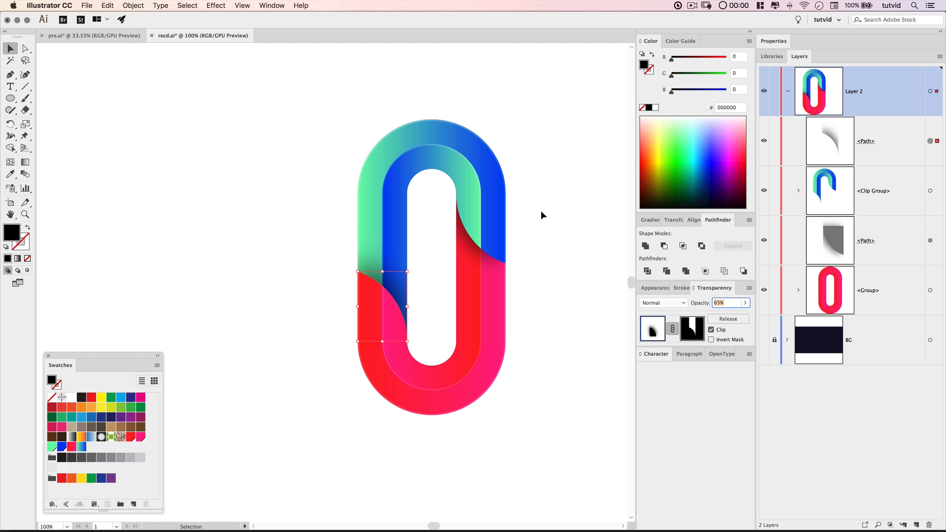
{"action": "left_click", "coordinate": [599, 311]}
{"action": "left_click", "coordinate": [656, 288]}
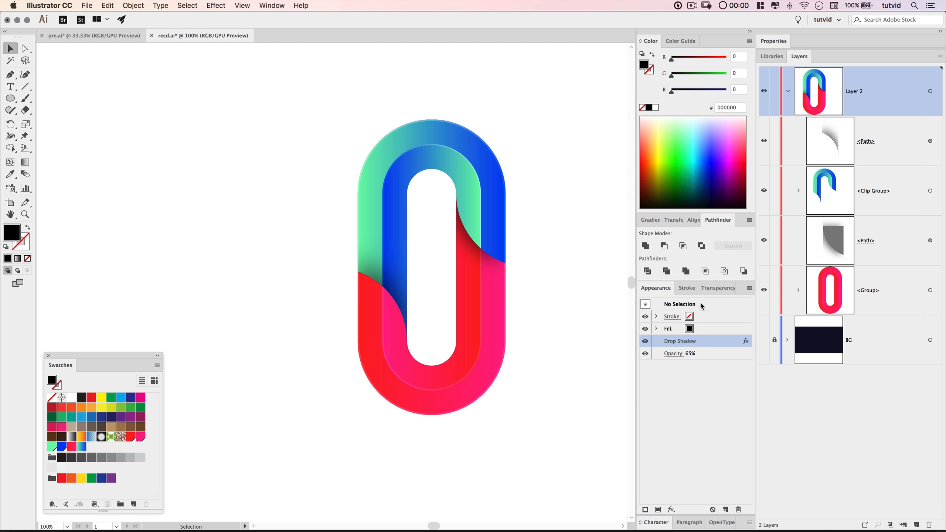
Duplicate the red-pink capsule group within Layer 2 and highlight the lower copy
{"action": "left_click", "coordinate": [881, 290]}
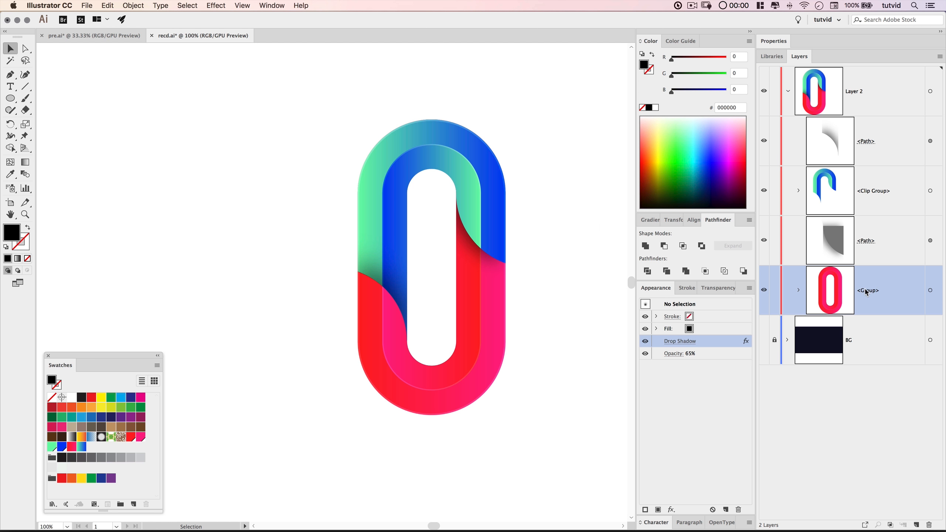
{"action": "left_click_drag", "start_coordinate": [884, 289], "coordinate": [890, 462]}
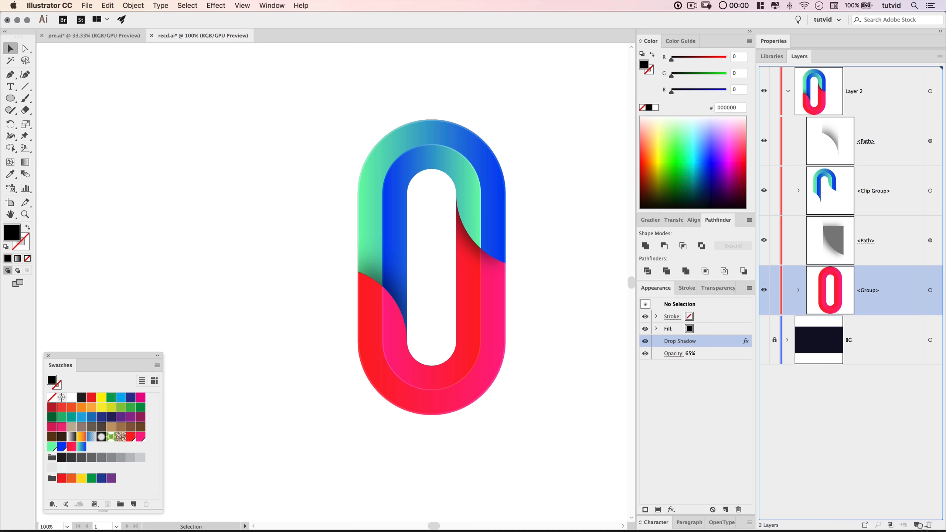
{"action": "left_click_drag", "start_coordinate": [919, 526], "coordinate": [917, 527]}
{"action": "left_click", "coordinate": [858, 323]}
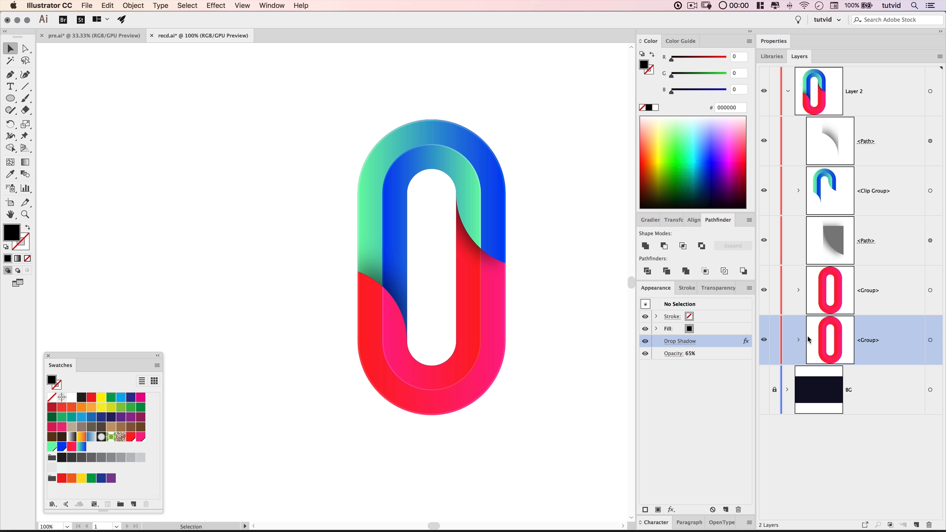
Expand the lower red-pink group and delete its two plain paths, keeping only the compound paths
{"action": "left_click", "coordinate": [798, 340]}
{"action": "scroll", "coordinate": [899, 401], "scroll_direction": "down", "scroll_amount": 3}
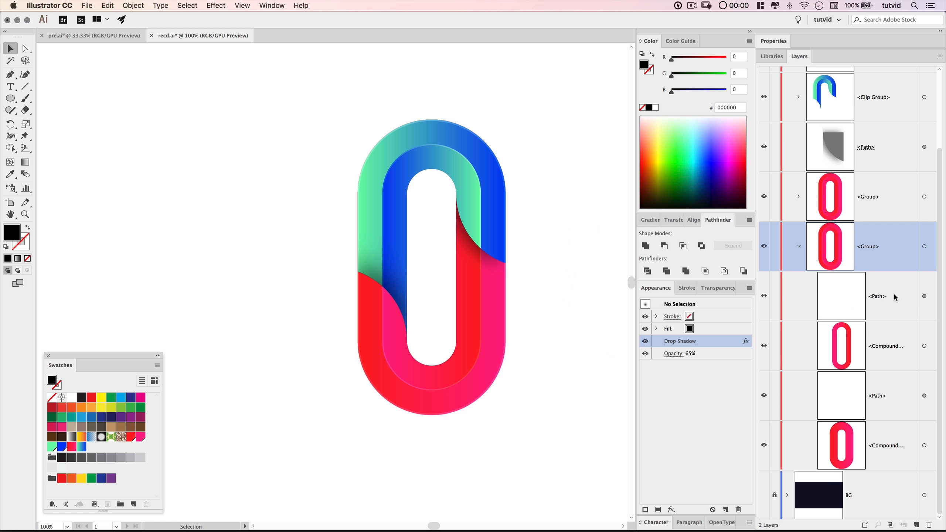
{"action": "left_click", "coordinate": [895, 302]}
{"action": "left_click", "coordinate": [896, 395], "text": "super"}
{"action": "left_click_drag", "start_coordinate": [893, 399], "coordinate": [929, 525]}
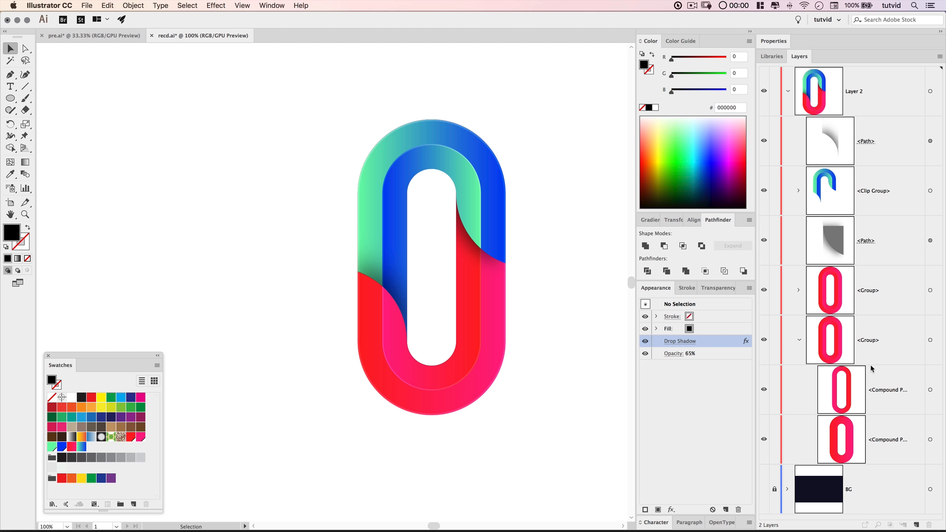
Select the lower capsule group, rename it Shadow, and fill it with solid black
{"action": "left_click", "coordinate": [930, 340]}
{"action": "double_click", "coordinate": [872, 342]}
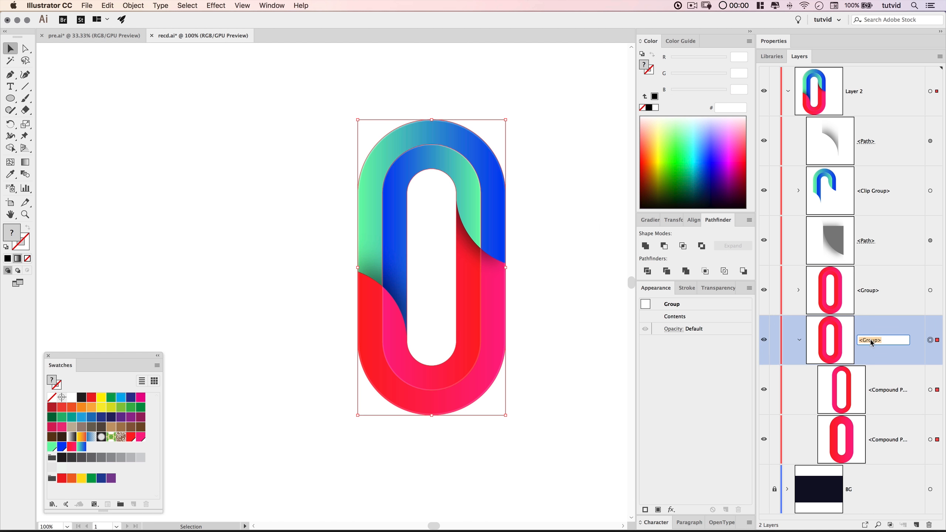
{"action": "type", "text": "Shadow"}
{"action": "key", "text": "Return"}
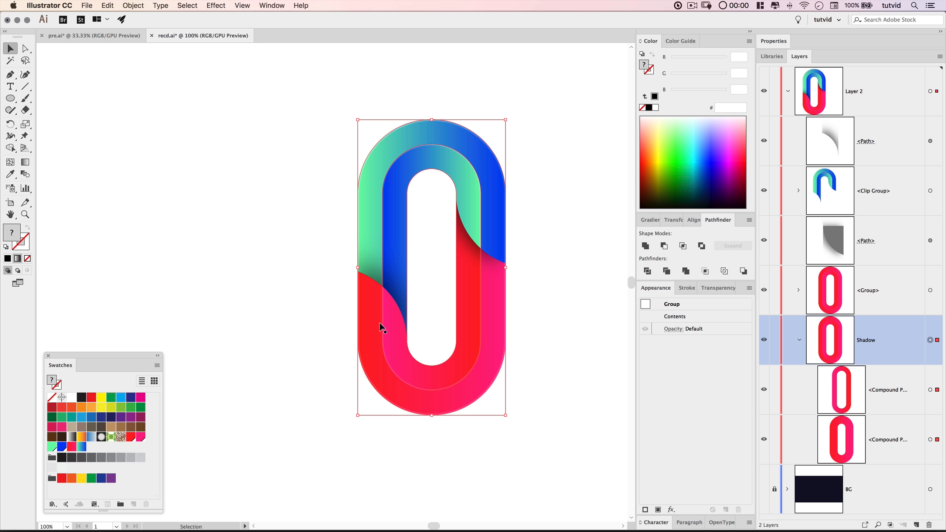
{"action": "left_click", "coordinate": [8, 259]}
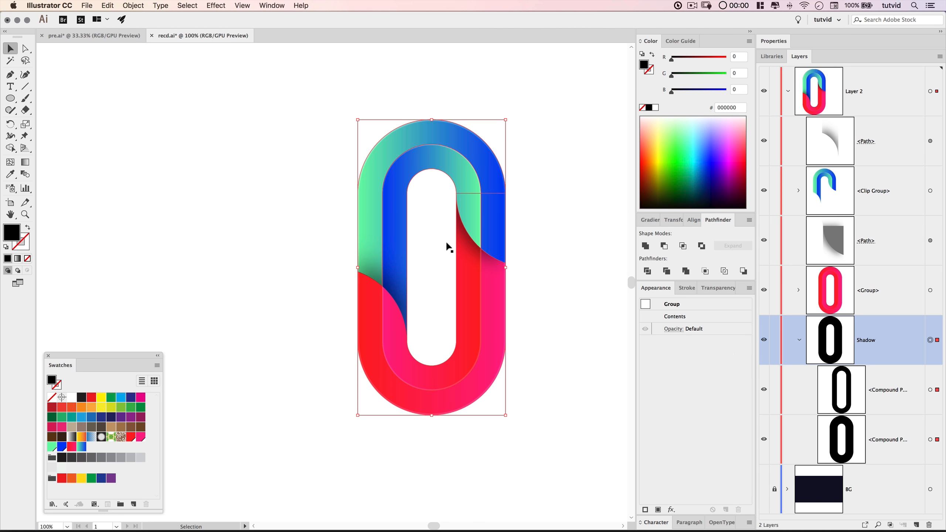
Start a Multiply drop shadow on the Shadow group with 40% opacity, 0 px X offset and 20 px Y offset
{"action": "left_click", "coordinate": [225, 7]}
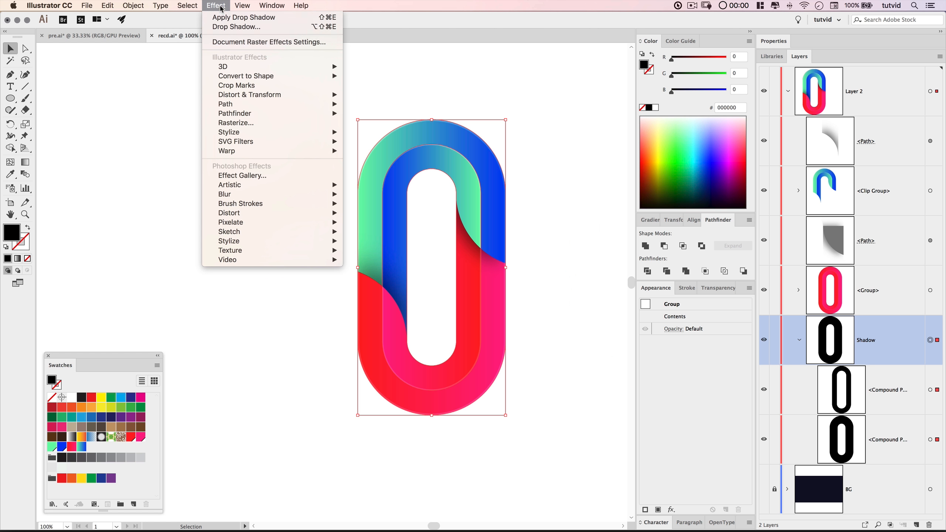
{"action": "left_click", "coordinate": [237, 27]}
{"action": "left_click_drag", "start_coordinate": [541, 227], "coordinate": [605, 223]}
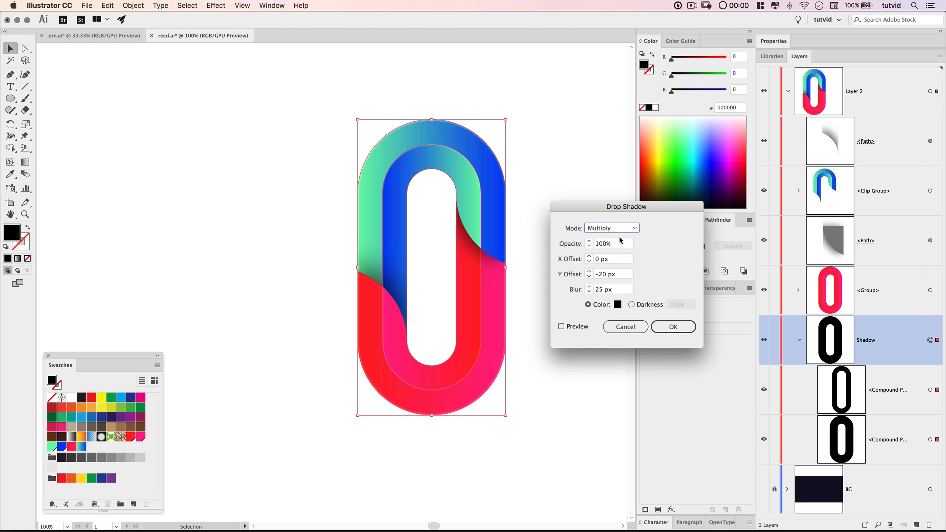
{"action": "left_click", "coordinate": [620, 244]}
{"action": "type", "text": "40"}
{"action": "key", "text": "Tab"}
{"action": "key", "text": "Tab"}
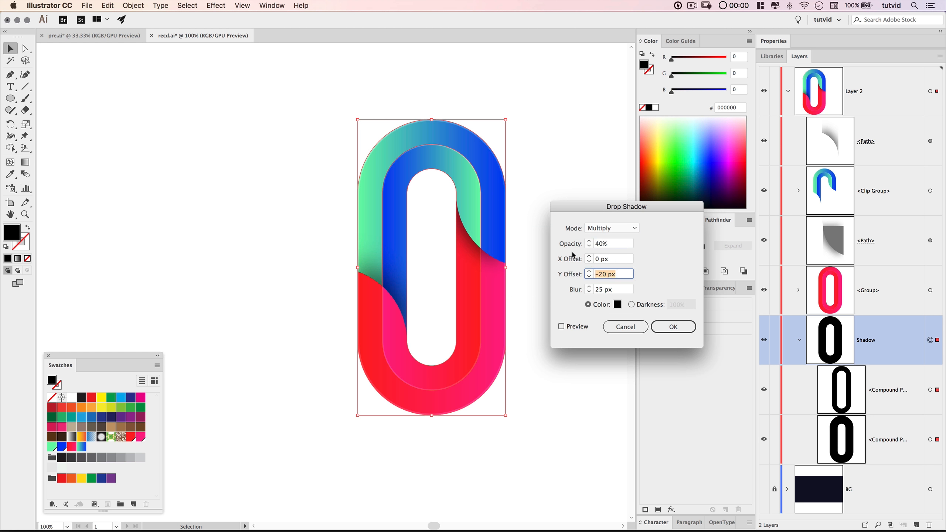
{"action": "left_click", "coordinate": [667, 333]}
{"action": "type", "text": "20"}
{"action": "key", "text": "Tab"}
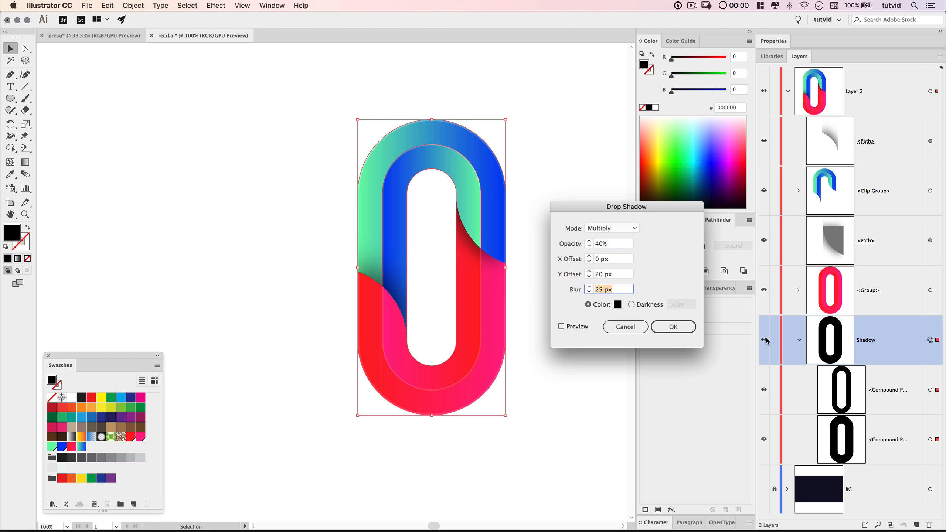
Preview the Shadow group's drop shadow, set its blur to 15 px and Y offset to 25 px, and apply it
{"action": "left_click", "coordinate": [567, 328]}
{"action": "left_click", "coordinate": [619, 292]}
{"action": "type", "text": "15"}
{"action": "left_click", "coordinate": [611, 276]}
{"action": "type", "text": "25"}
{"action": "key", "text": "Tab"}
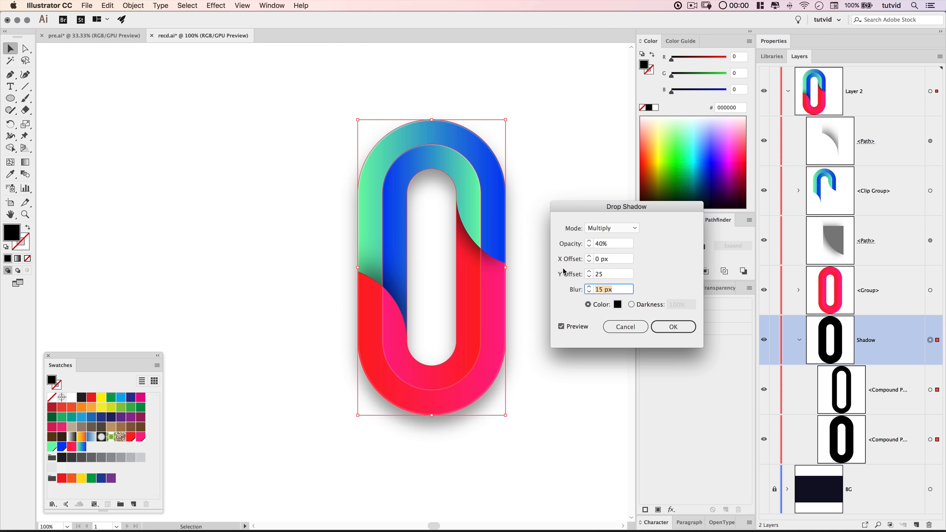
{"action": "left_click", "coordinate": [674, 327]}
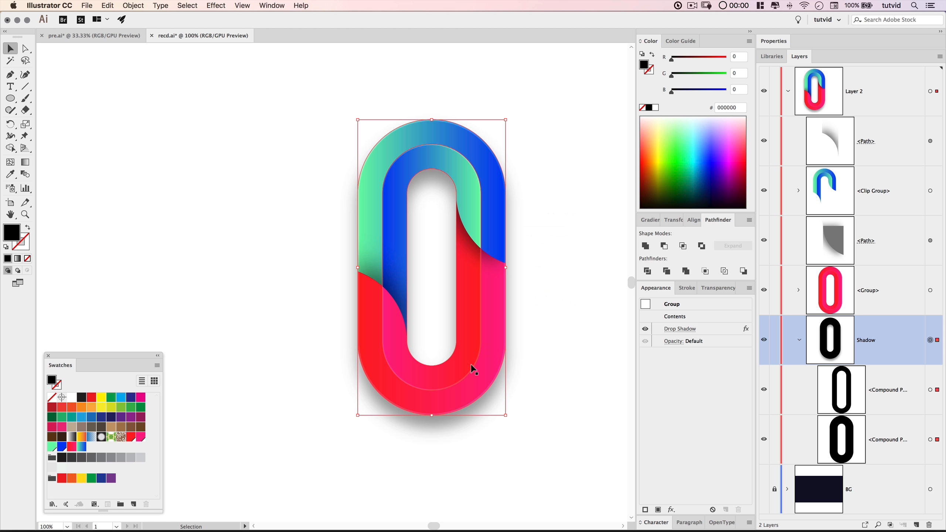
Deselect the Shadow group and show the dark navy BG layer behind the logo
{"action": "key", "text": "super+0"}
{"action": "left_click", "coordinate": [471, 367]}
{"action": "scroll", "coordinate": [492, 324], "scroll_direction": "left", "scroll_amount": 5}
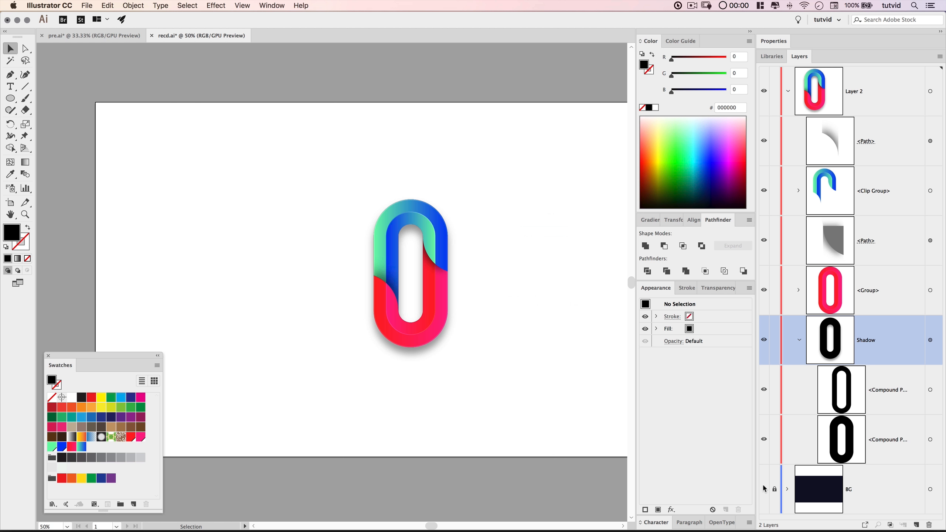
{"action": "left_click", "coordinate": [764, 490]}
{"action": "scroll", "coordinate": [529, 365], "scroll_direction": "up", "scroll_amount": 2}
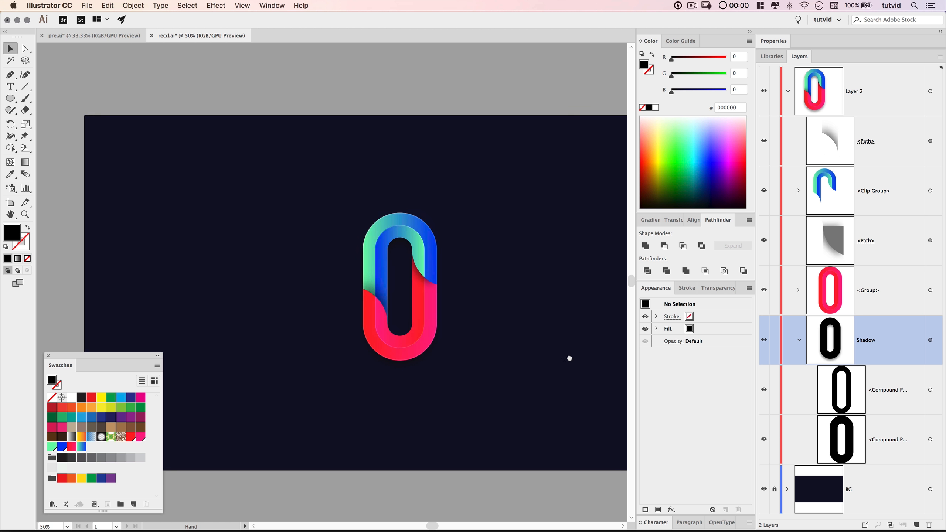
{"action": "key", "text": "super+minus"}
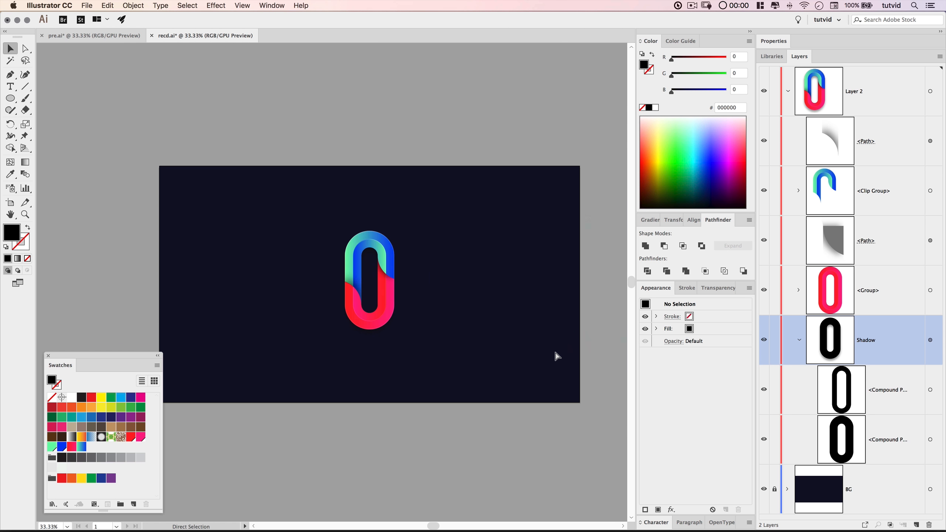
Select and unlock the BG layer, and collapse and lock Layer 2
{"action": "left_click", "coordinate": [846, 483]}
{"action": "left_click", "coordinate": [777, 491]}
{"action": "left_click", "coordinate": [788, 92]}
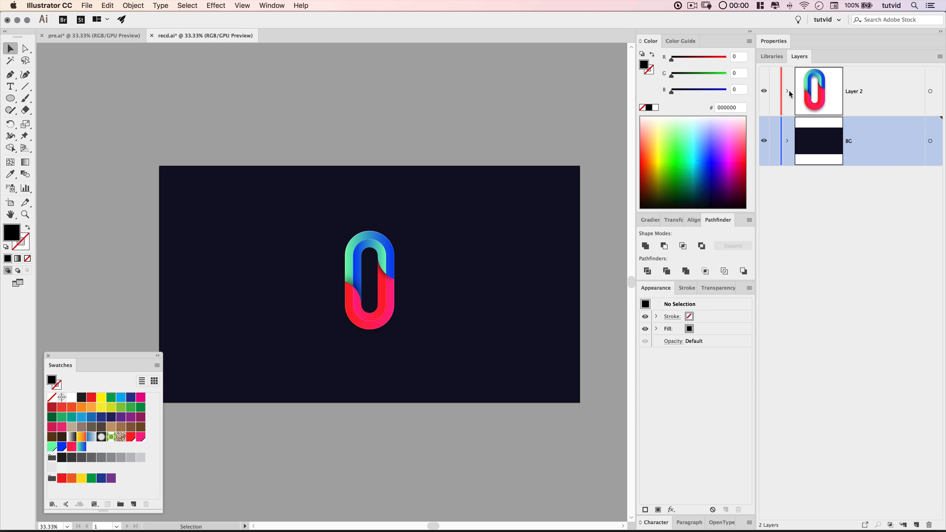
{"action": "left_click", "coordinate": [776, 92]}
Draw a large circle on the BG layer, centred behind the logo and nearly as tall as the artboard
{"action": "left_click", "coordinate": [9, 99]}
{"action": "left_click_drag", "start_coordinate": [37, 112], "coordinate": [50, 123]}
{"action": "left_click_drag", "start_coordinate": [309, 175], "coordinate": [473, 347]}
Fill the circle with a two-stop linear gradient and set both stops to the bright blue 00aeef swatch
{"action": "left_click", "coordinate": [648, 220]}
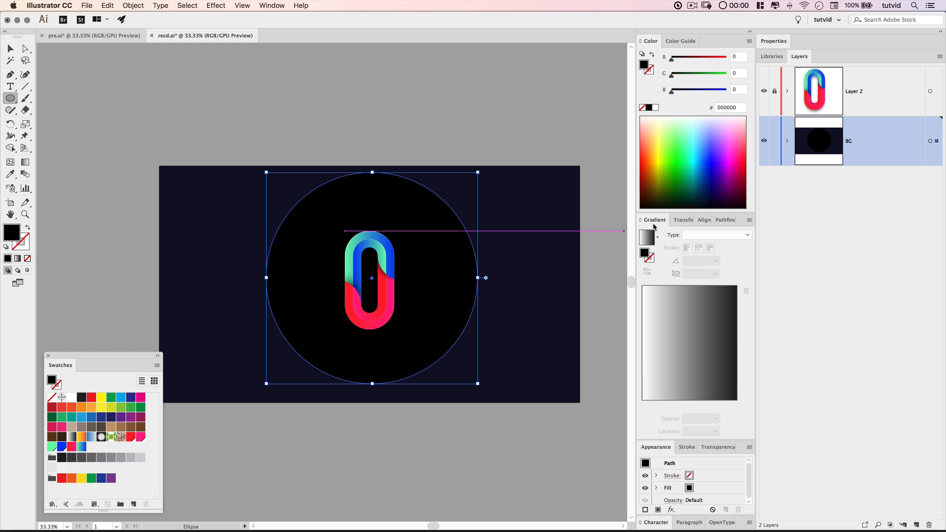
{"action": "left_click", "coordinate": [649, 245]}
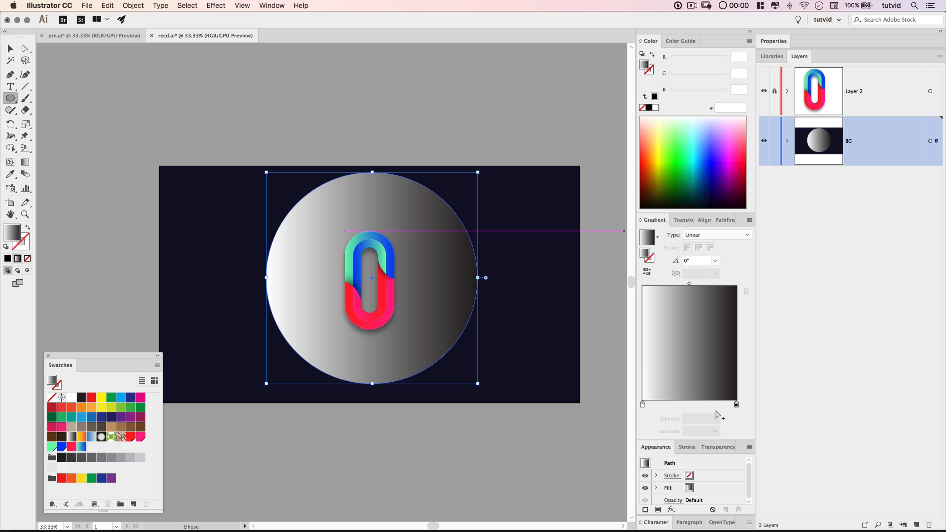
{"action": "left_click_drag", "start_coordinate": [736, 405], "coordinate": [704, 409]}
{"action": "mouse_move", "coordinate": [644, 405]}
{"action": "left_mouse_down"}
{"action": "mouse_move", "coordinate": [684, 407]}
{"action": "mouse_move", "coordinate": [627, 408]}
{"action": "left_mouse_up"}
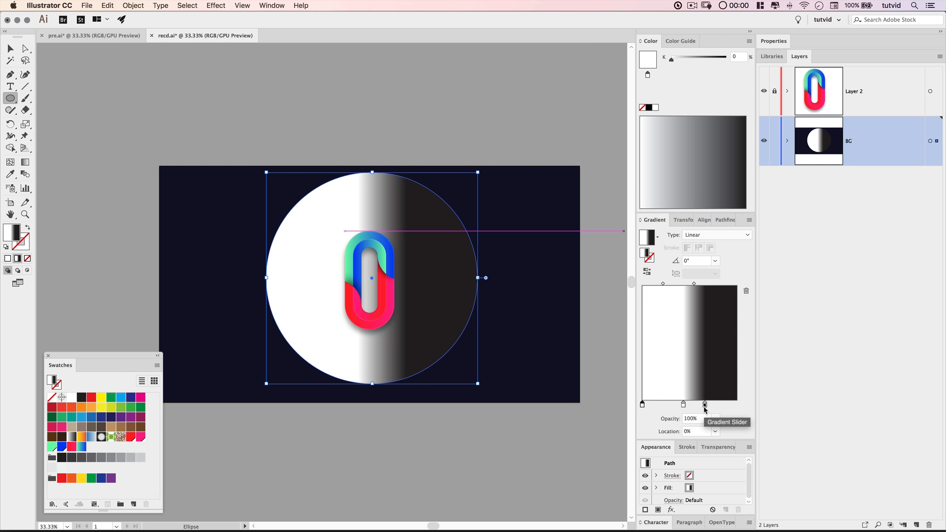
{"action": "left_click_drag", "start_coordinate": [705, 406], "coordinate": [714, 458]}
{"action": "left_click_drag", "start_coordinate": [684, 405], "coordinate": [755, 408]}
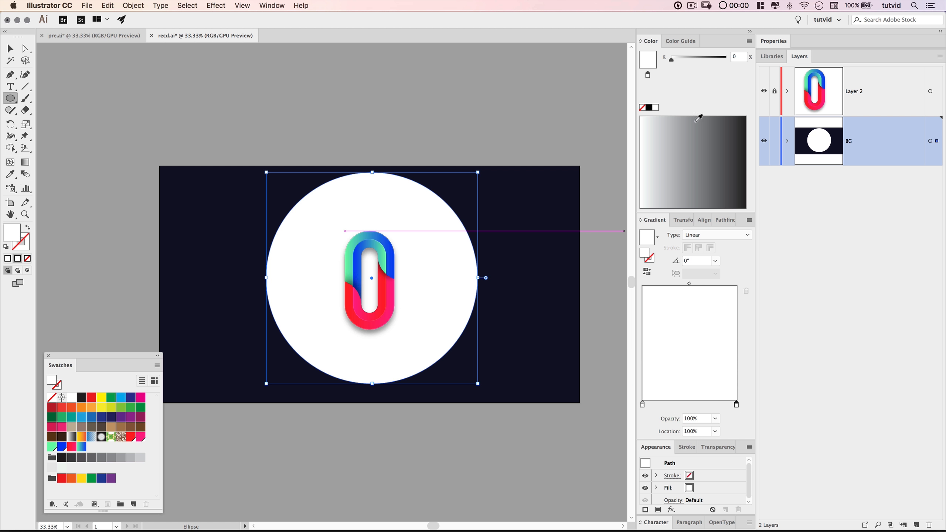
{"action": "left_click_drag", "start_coordinate": [125, 403], "coordinate": [644, 407]}
{"action": "left_click_drag", "start_coordinate": [122, 398], "coordinate": [737, 405]}
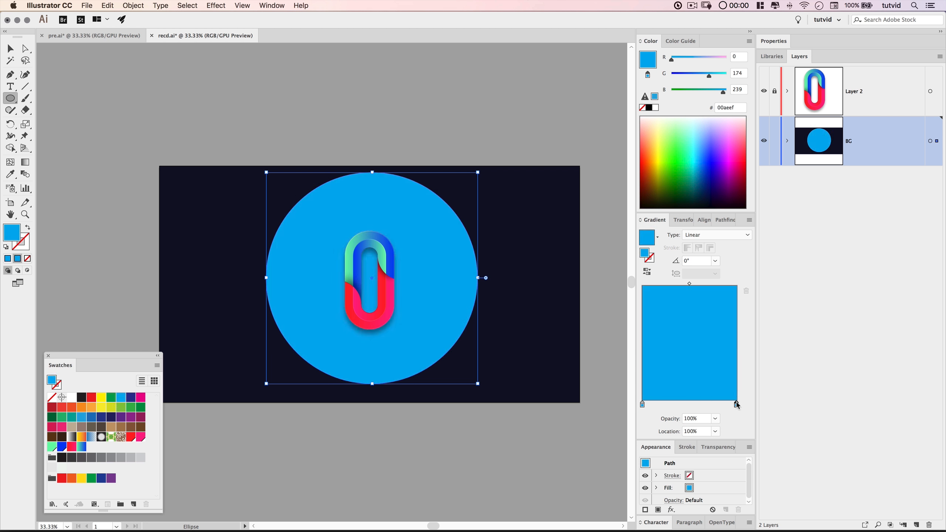
Set the circle gradient's end stop to 0% opacity and change the gradient type to Radial
{"action": "left_click", "coordinate": [715, 418]}
{"action": "left_click", "coordinate": [729, 304]}
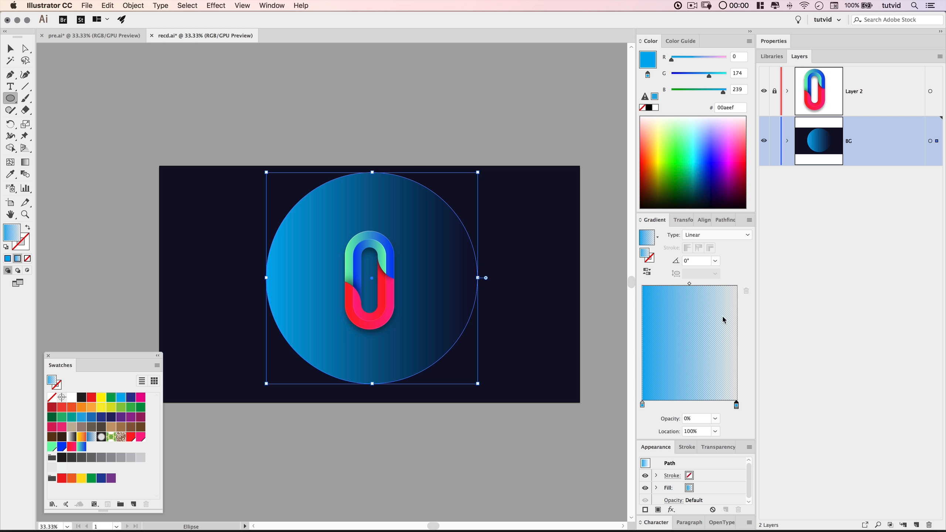
{"action": "left_click", "coordinate": [700, 236]}
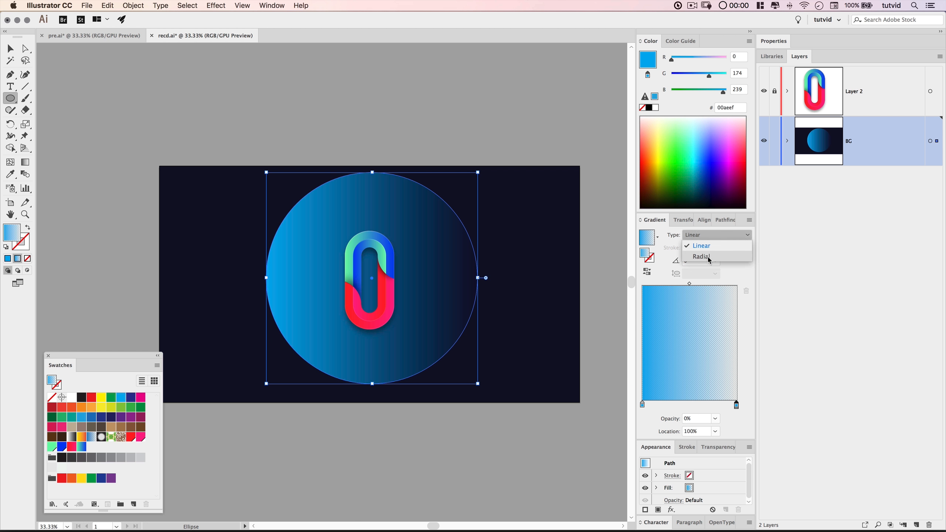
{"action": "left_click", "coordinate": [702, 257]}
Enlarge the glow circle beyond the artboard's width and move it up so its centre lies above the artboard
{"action": "left_click", "coordinate": [10, 49]}
{"action": "key", "text": "super"}
{"action": "key", "text": "super+minus"}
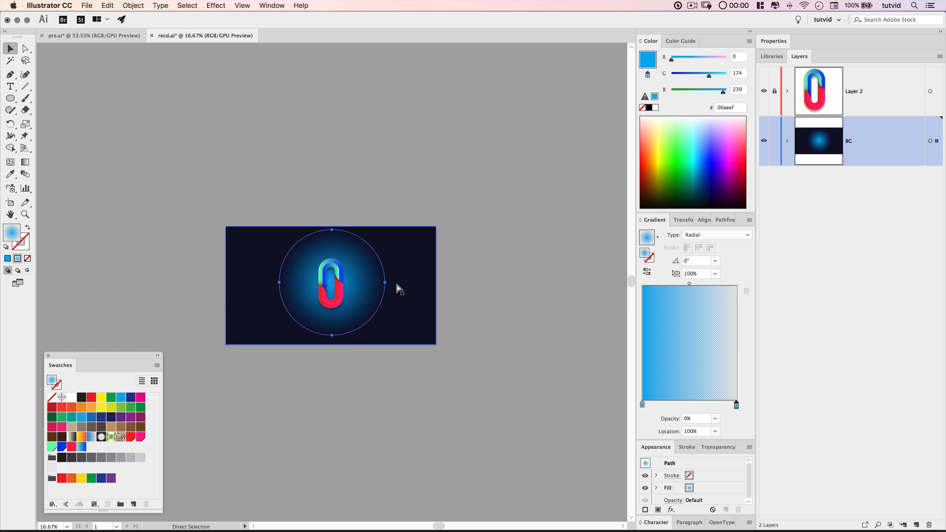
{"action": "left_click_drag", "start_coordinate": [387, 228], "coordinate": [409, 214]}
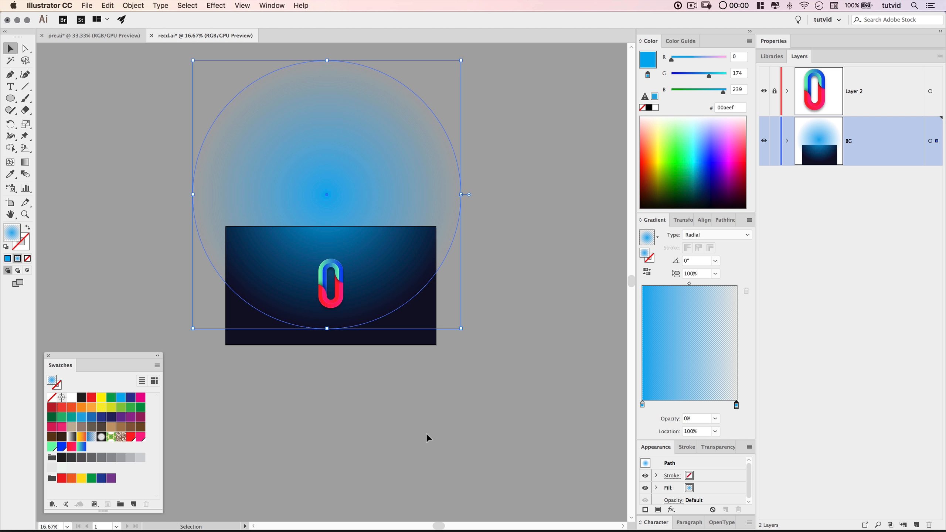
Copy the dark navy background rectangle from the BG layer and reselect the blue glow ellipse
{"action": "left_click", "coordinate": [788, 142]}
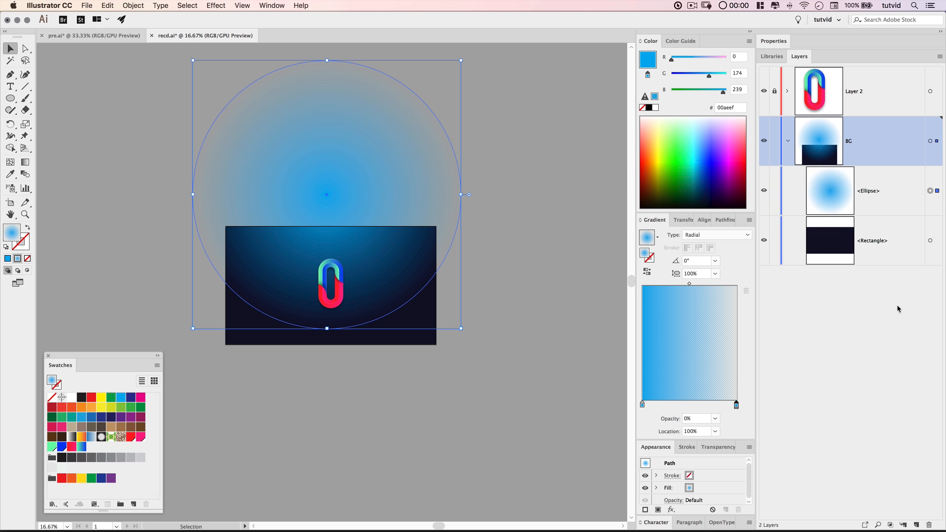
{"action": "left_click", "coordinate": [930, 241]}
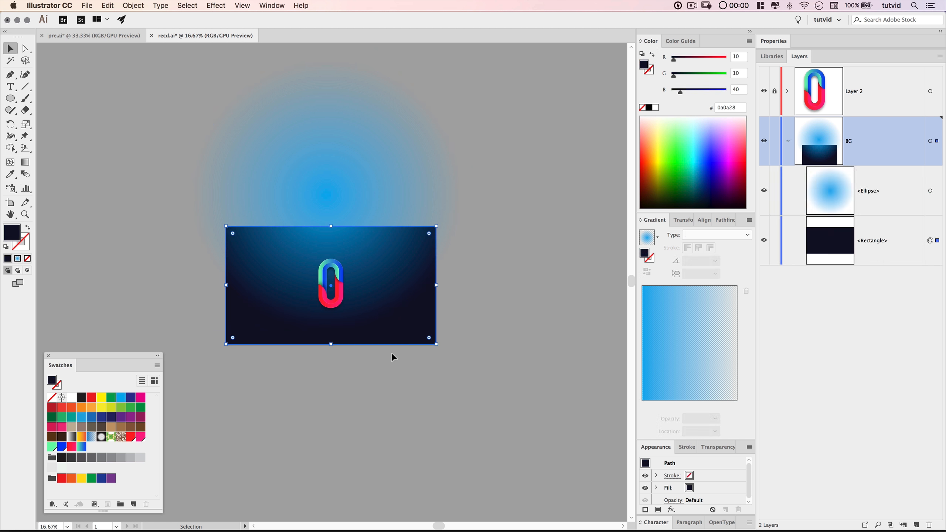
{"action": "left_click", "coordinate": [108, 6]}
{"action": "left_click", "coordinate": [120, 52]}
{"action": "left_click", "coordinate": [346, 183]}
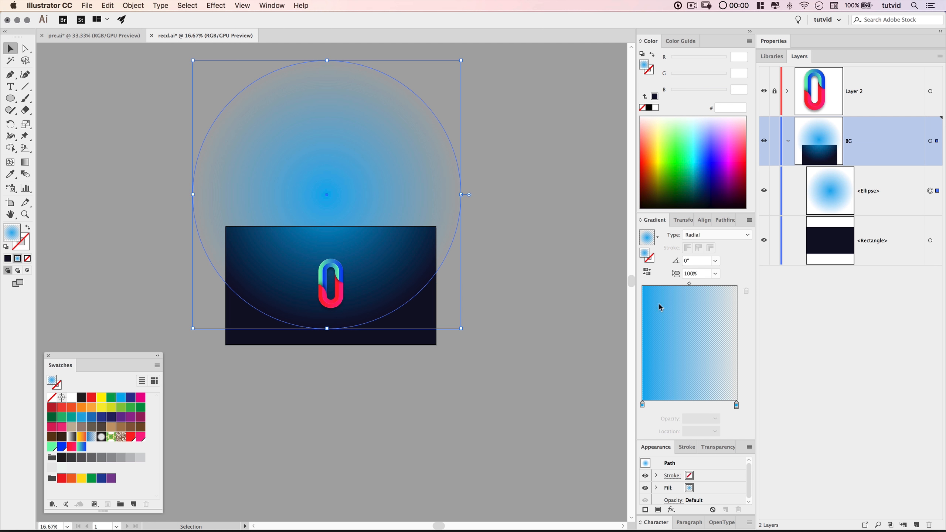
Shift the glow slightly right, stretch it vertically, and move its gradient midpoint to 34.43%
{"action": "left_click_drag", "start_coordinate": [401, 239], "coordinate": [397, 180]}
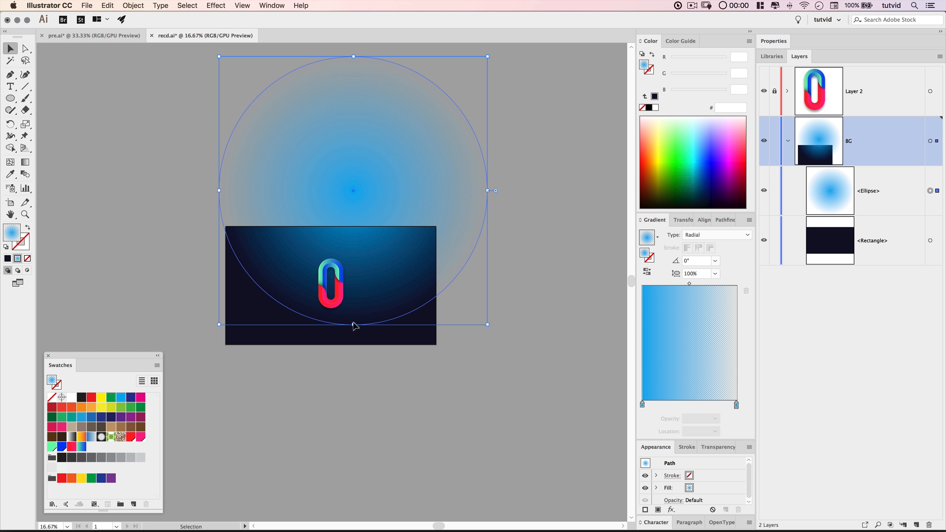
{"action": "left_click_drag", "start_coordinate": [353, 324], "coordinate": [354, 351]}
{"action": "left_click_drag", "start_coordinate": [371, 285], "coordinate": [377, 253]}
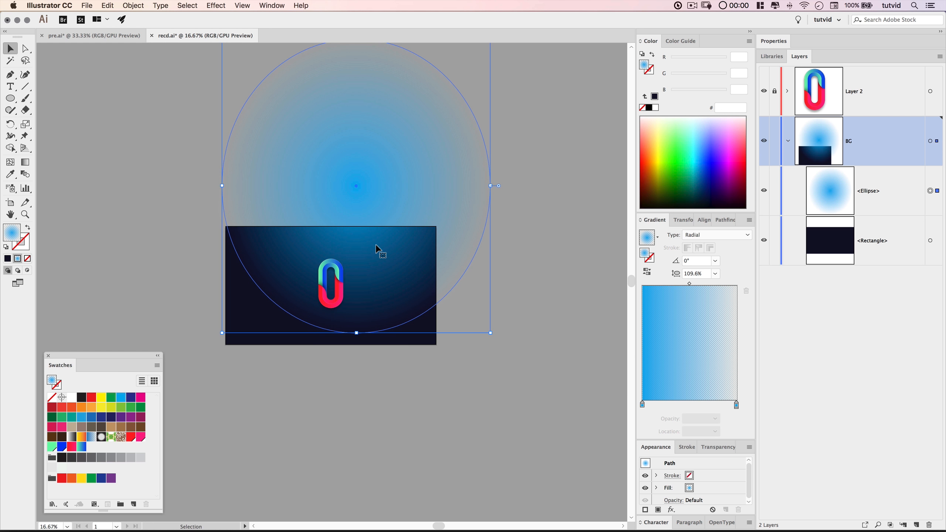
{"action": "left_click_drag", "start_coordinate": [690, 284], "coordinate": [676, 287]}
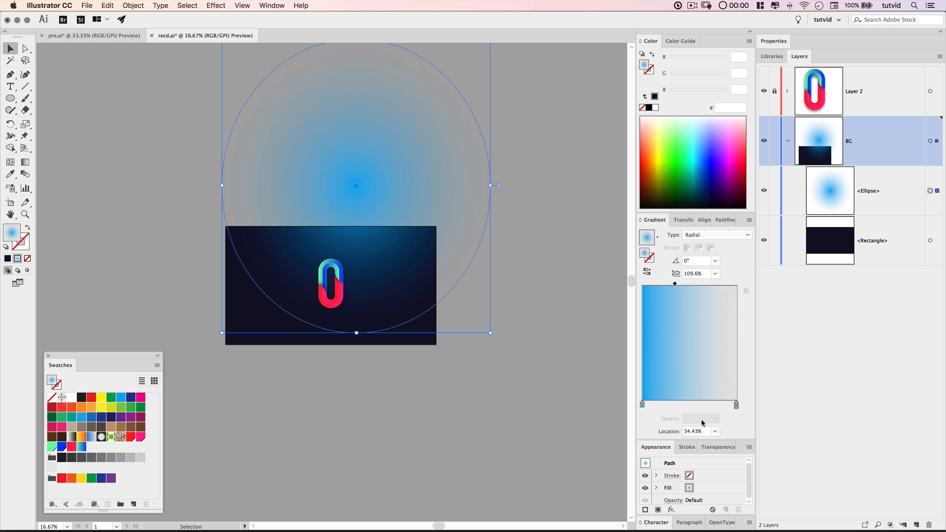
Add an opacity mask to the glow ellipse, paste the copied rectangle into it filled white, and return to the artwork
{"action": "left_click", "coordinate": [719, 447]}
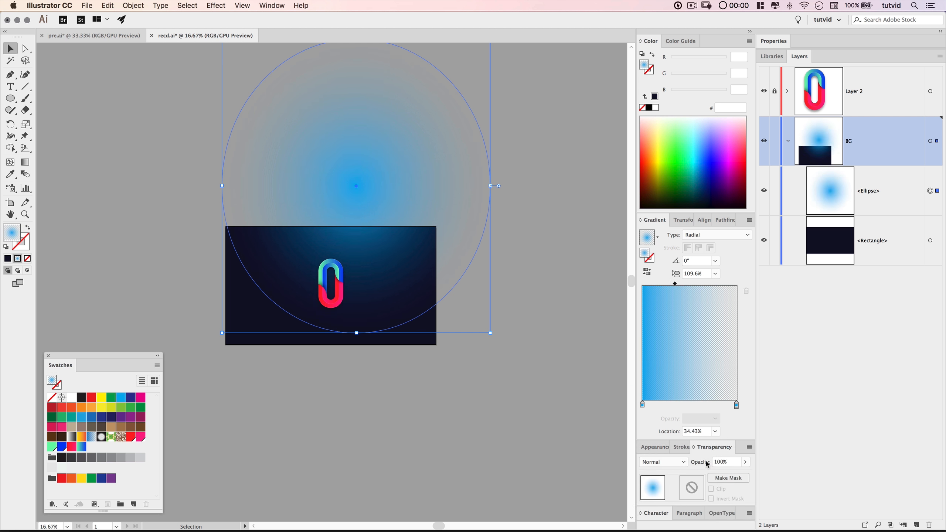
{"action": "left_click", "coordinate": [692, 489]}
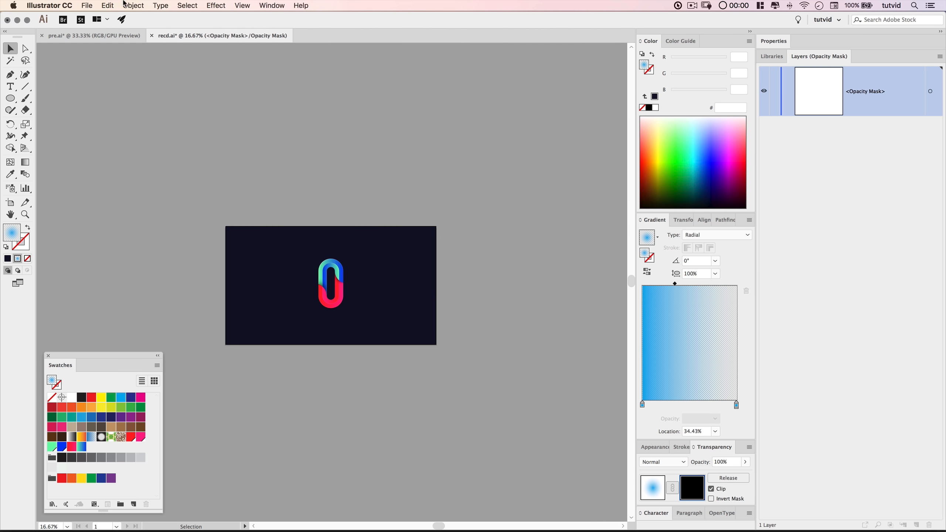
{"action": "left_click", "coordinate": [101, 5]}
{"action": "left_click", "coordinate": [145, 71]}
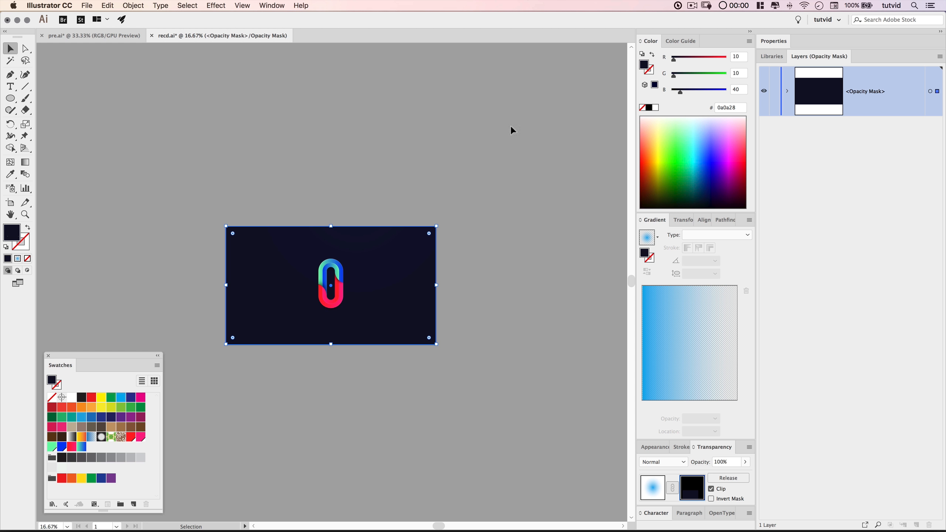
{"action": "left_click", "coordinate": [656, 108]}
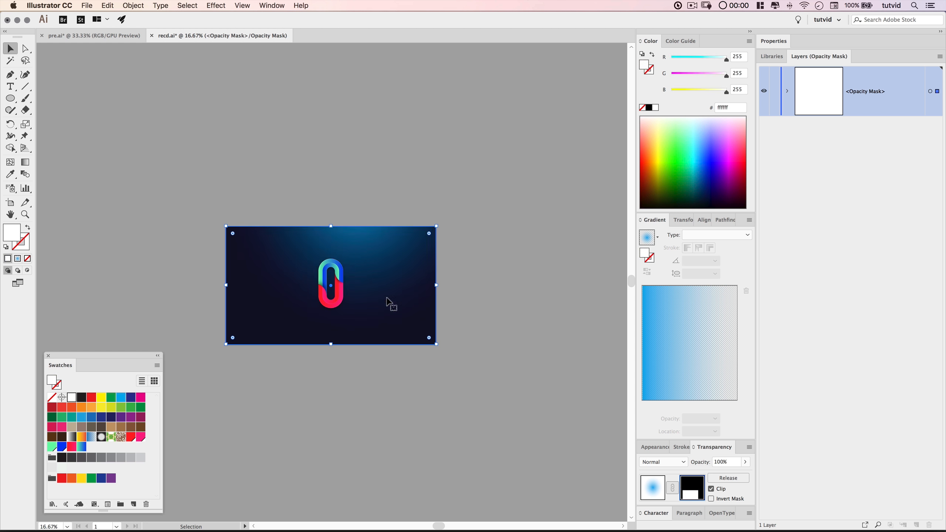
{"action": "left_click", "coordinate": [654, 496]}
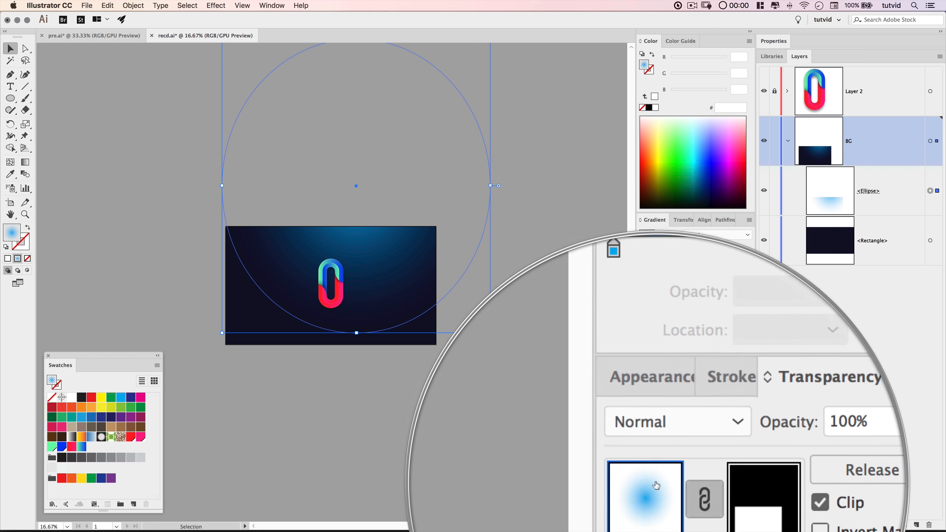
Try the Screen, Color Dodge and Overlay blend modes on the glow ellipse and return it to Normal
{"action": "left_click", "coordinate": [684, 462]}
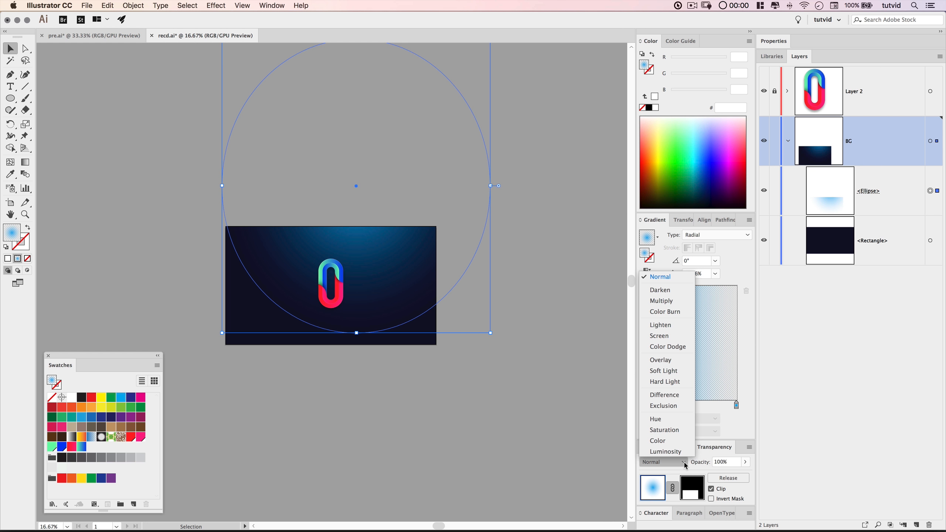
{"action": "left_click", "coordinate": [669, 337]}
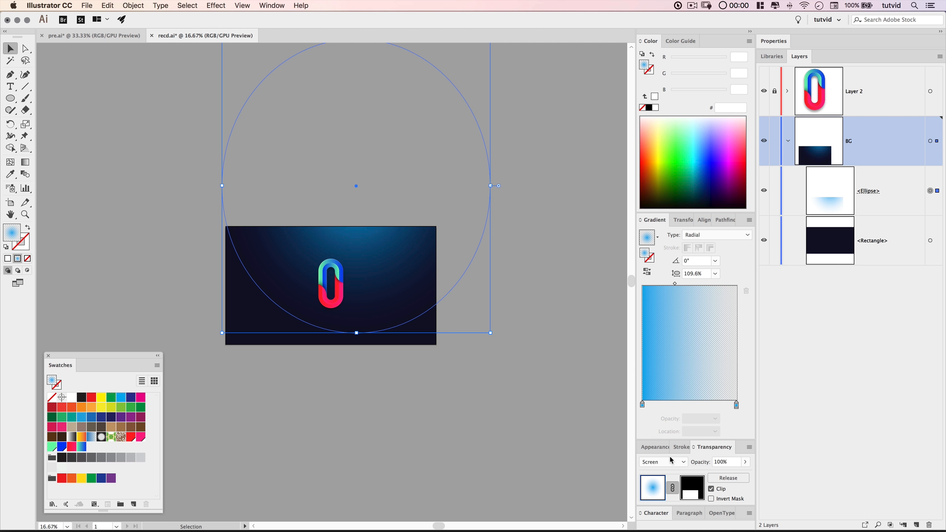
{"action": "left_click", "coordinate": [670, 462]}
{"action": "left_click", "coordinate": [667, 347]}
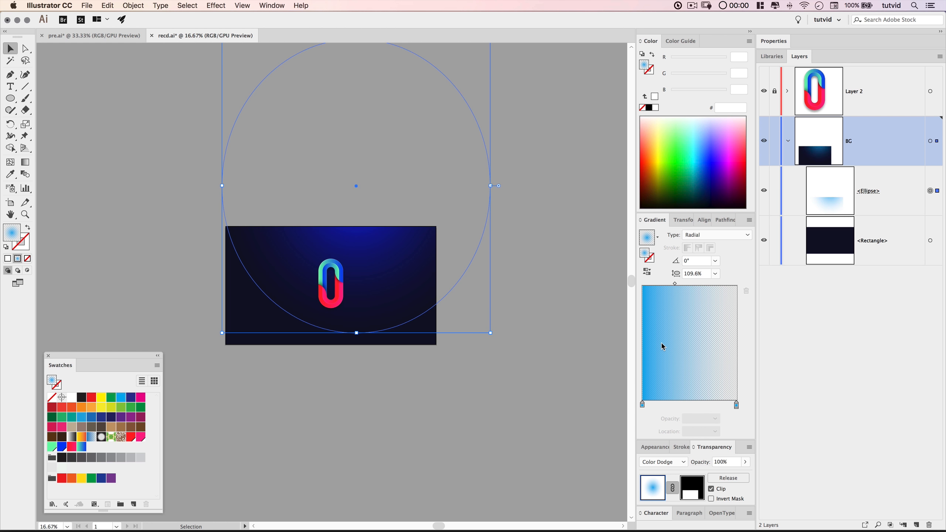
{"action": "left_click", "coordinate": [684, 462]}
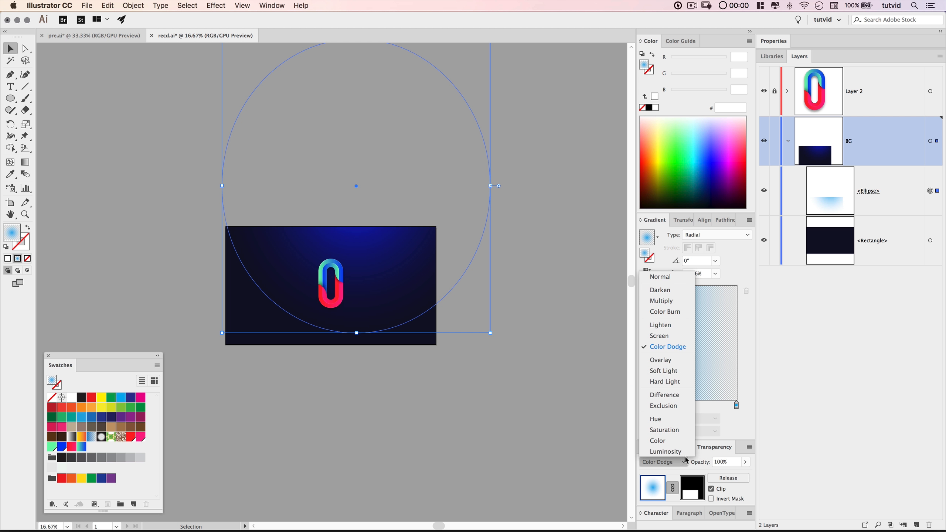
{"action": "left_click", "coordinate": [669, 364]}
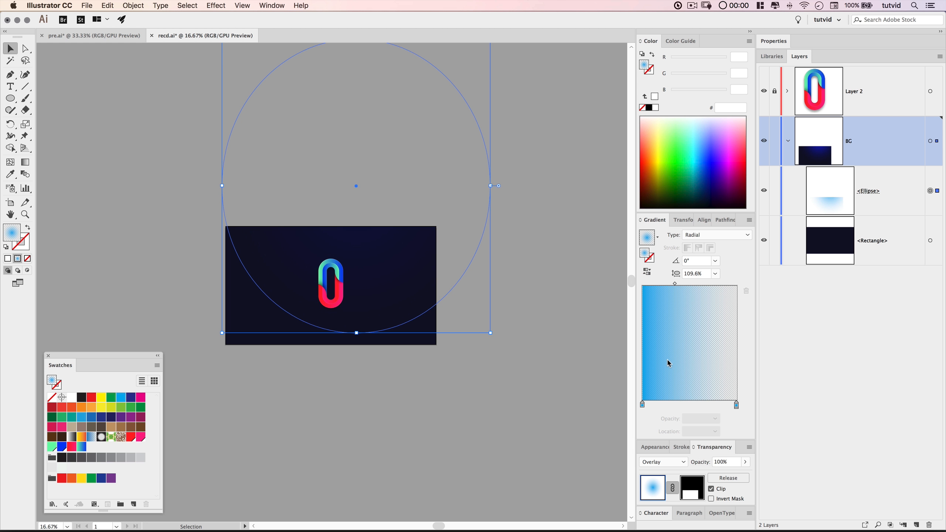
{"action": "left_click", "coordinate": [765, 193]}
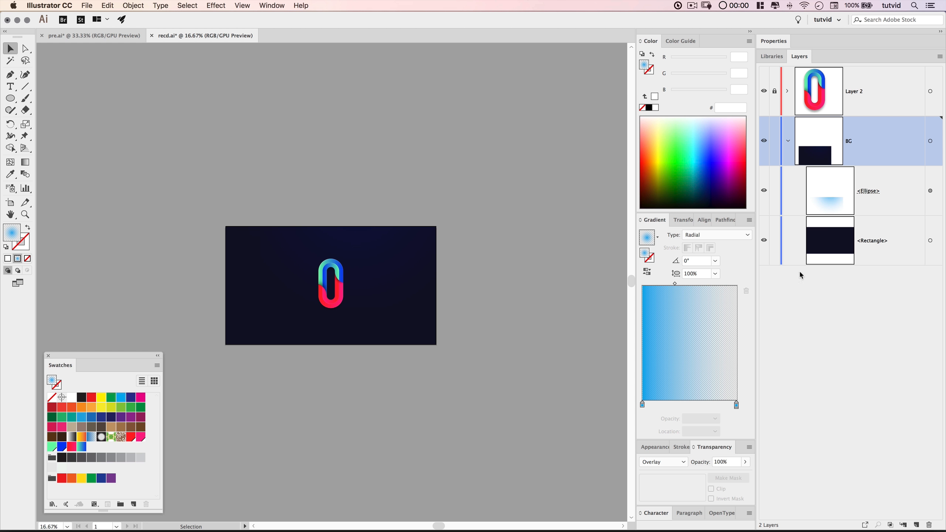
{"action": "left_click", "coordinate": [931, 191]}
{"action": "left_click", "coordinate": [664, 462]}
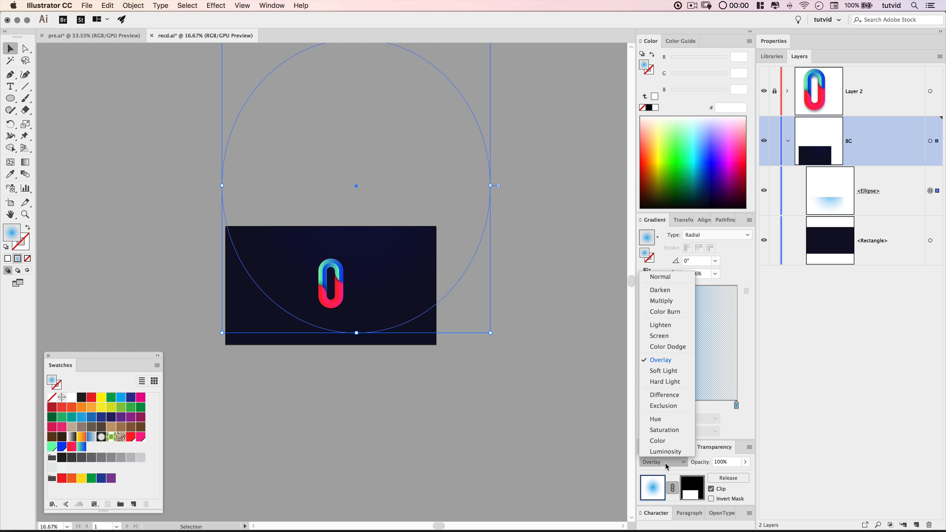
{"action": "left_click", "coordinate": [665, 279]}
Reduce the glow ellipse's opacity to 25%, raise it to 40%, and deselect the ellipse
{"action": "left_click", "coordinate": [727, 464]}
{"action": "type", "text": "25"}
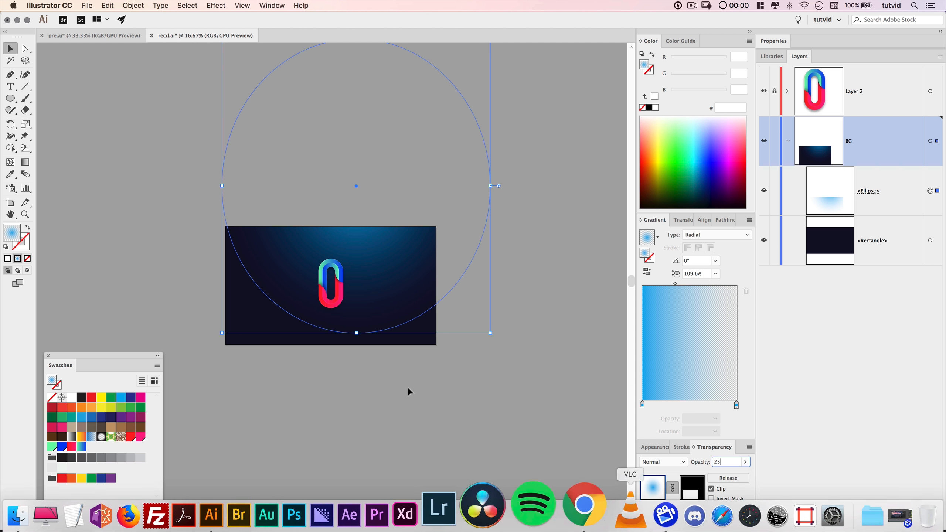
{"action": "key", "text": "Return"}
{"action": "type", "text": "40"}
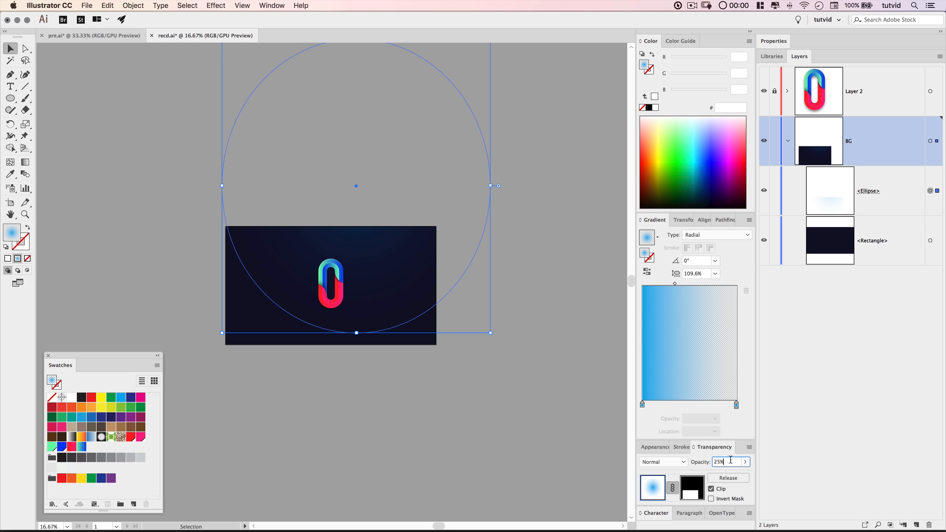
{"action": "left_click", "coordinate": [451, 447]}
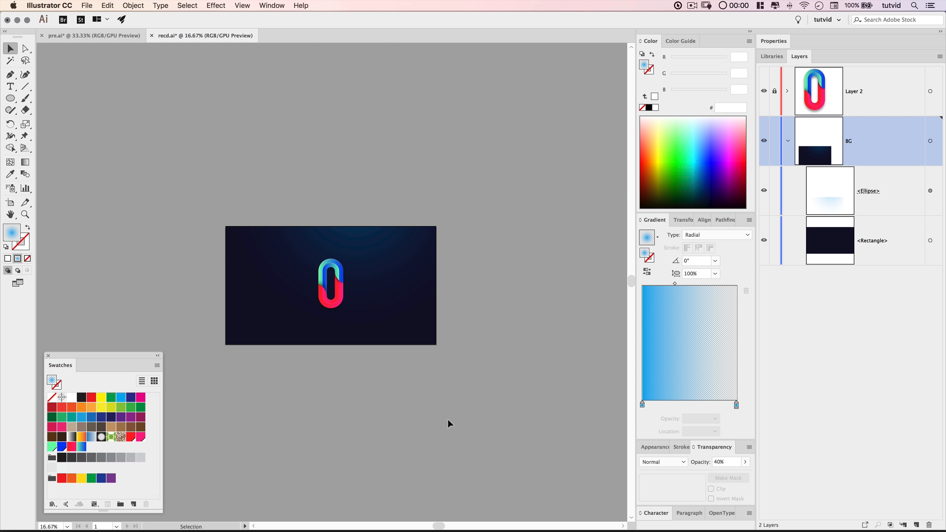
Clear the selection, then collapse and lock the BG layer
{"action": "left_click", "coordinate": [361, 312]}
{"action": "key", "text": "super+plus"}
{"action": "key", "text": "super+plus"}
{"action": "left_click_drag", "start_coordinate": [328, 354], "coordinate": [389, 122]}
{"action": "key", "text": "super+shift+a"}
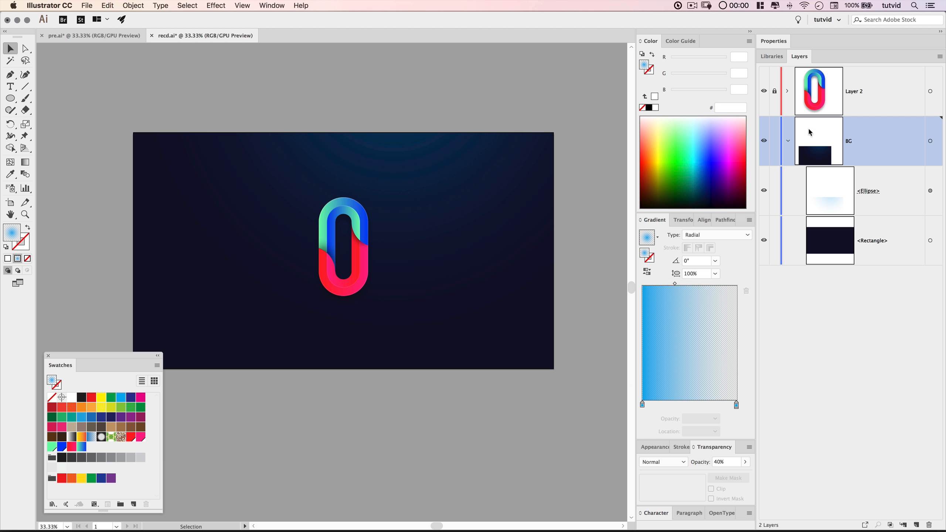
{"action": "left_click", "coordinate": [789, 142]}
{"action": "left_click", "coordinate": [776, 141]}
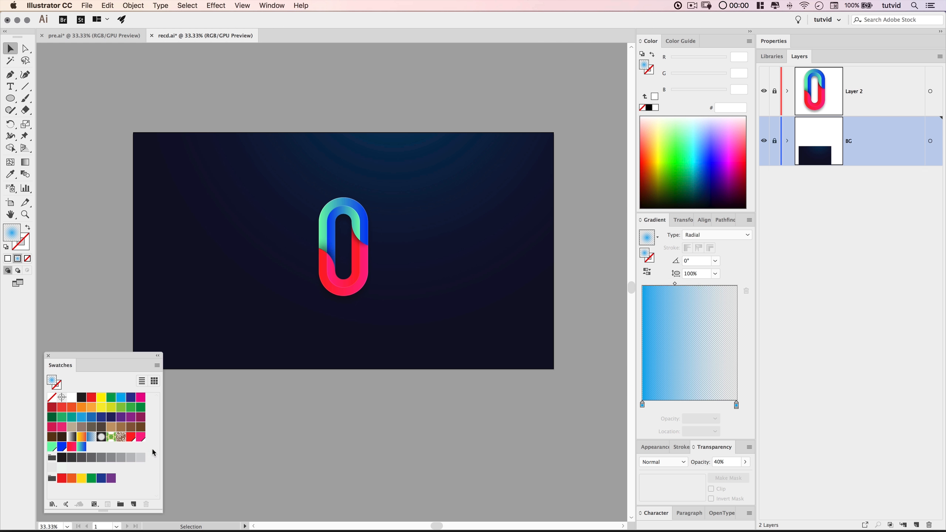
Try recolouring the red global swatch to orange, R=254 G=167 B=35, with the preview on
{"action": "double_click", "coordinate": [133, 439]}
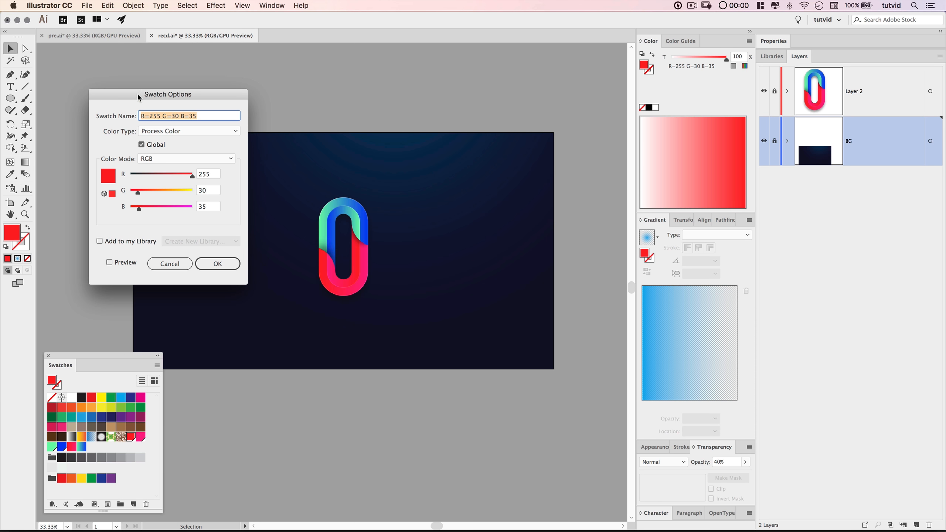
{"action": "left_click_drag", "start_coordinate": [159, 97], "coordinate": [517, 218]}
{"action": "left_click_drag", "start_coordinate": [538, 301], "coordinate": [528, 300]}
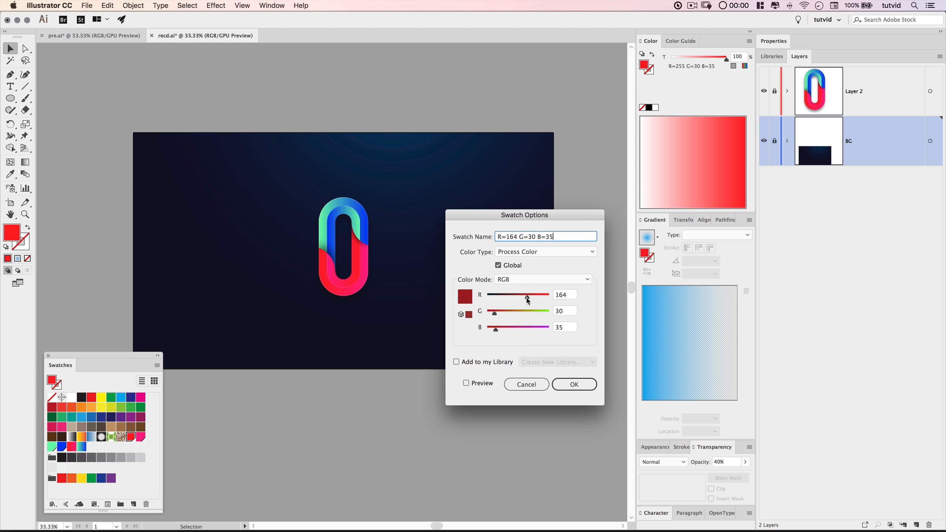
{"action": "left_click", "coordinate": [481, 388]}
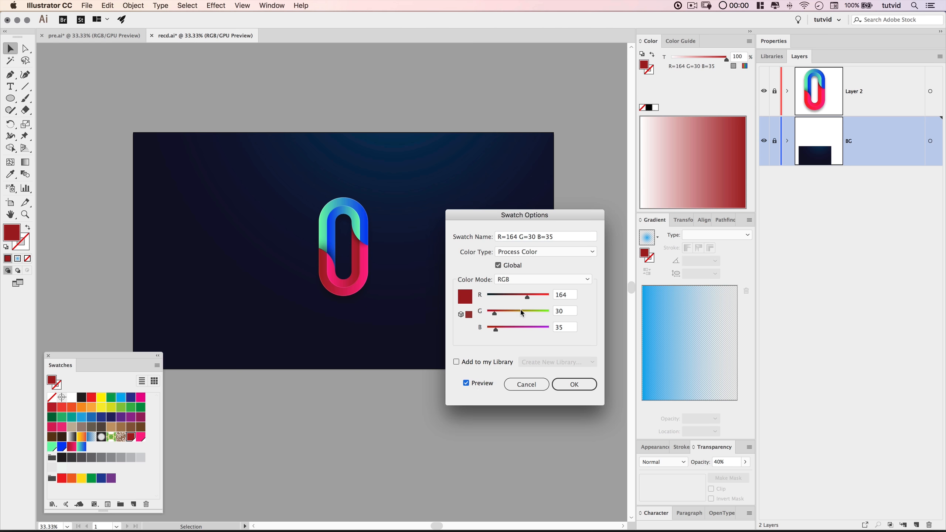
{"action": "left_click_drag", "start_coordinate": [527, 297], "coordinate": [549, 298]}
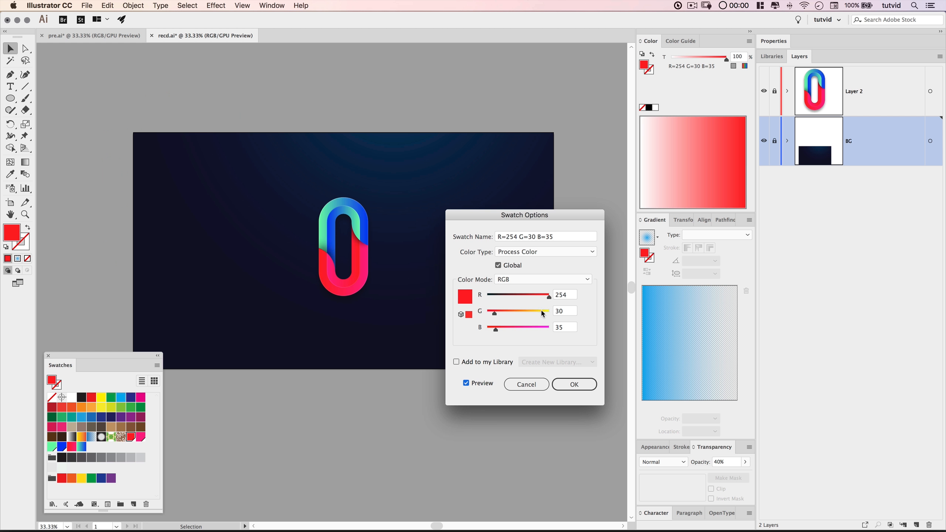
{"action": "left_click_drag", "start_coordinate": [504, 316], "coordinate": [528, 315]}
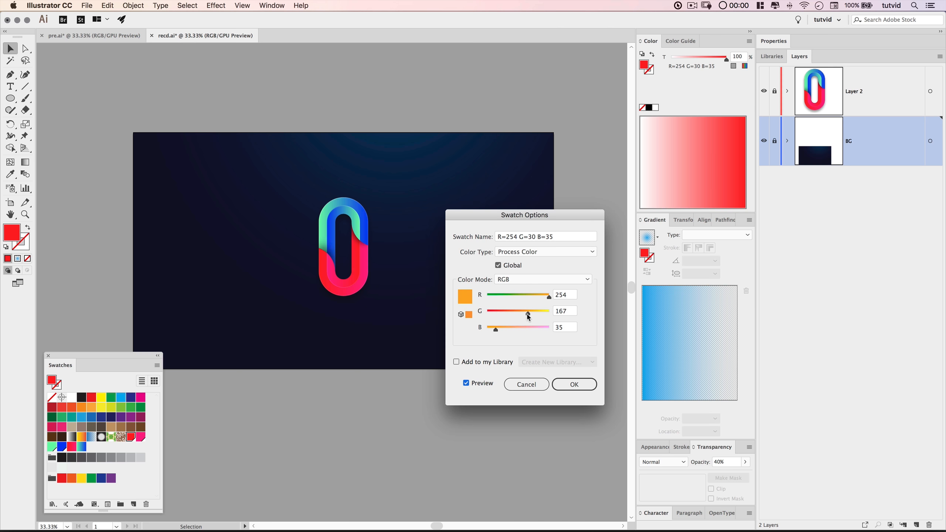
{"action": "left_click", "coordinate": [569, 386]}
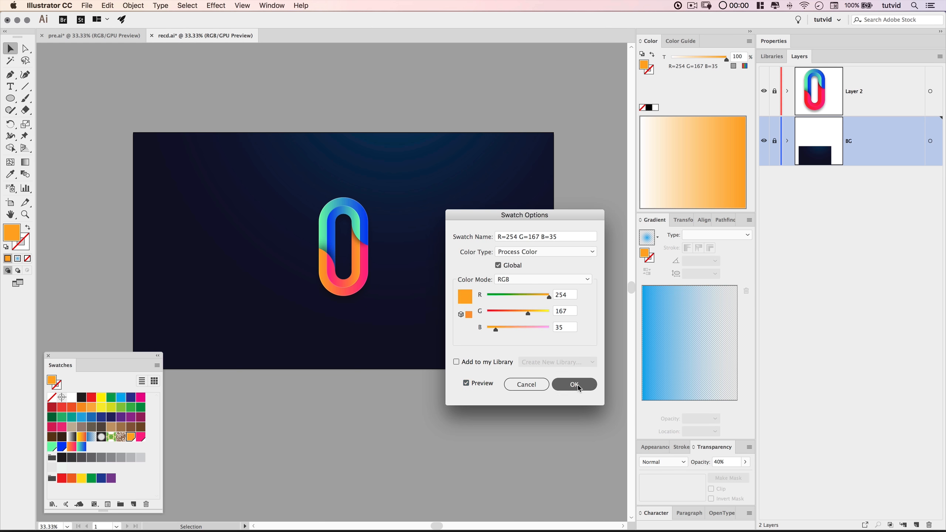
Try recolouring the mint green global swatch to purple by lowering its green value to 81
{"action": "left_click", "coordinate": [53, 447]}
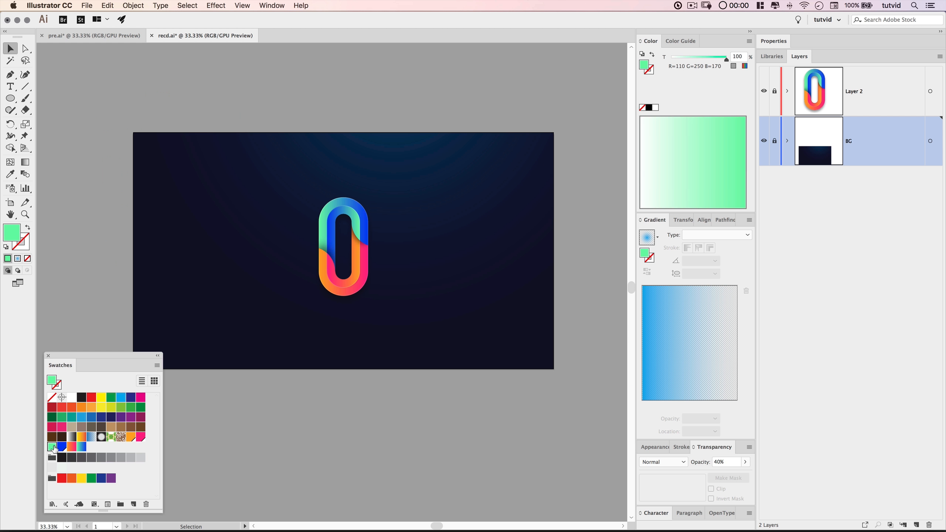
{"action": "double_click", "coordinate": [52, 448]}
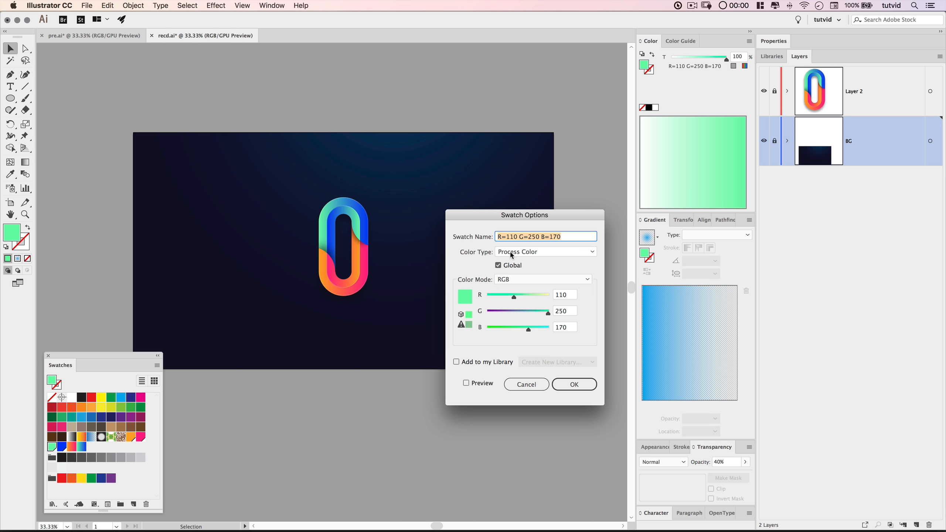
{"action": "left_click_drag", "start_coordinate": [513, 313], "coordinate": [508, 316]}
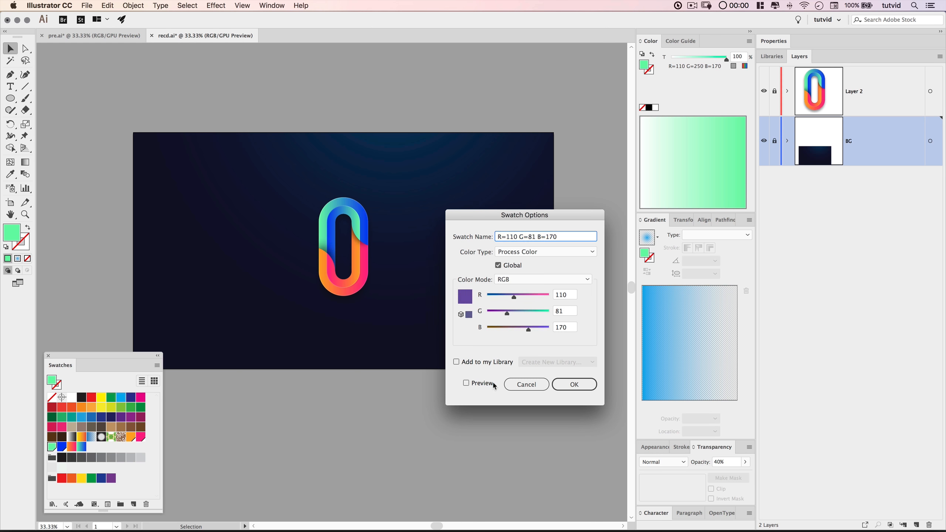
{"action": "left_click", "coordinate": [481, 384]}
{"action": "left_click", "coordinate": [574, 385]}
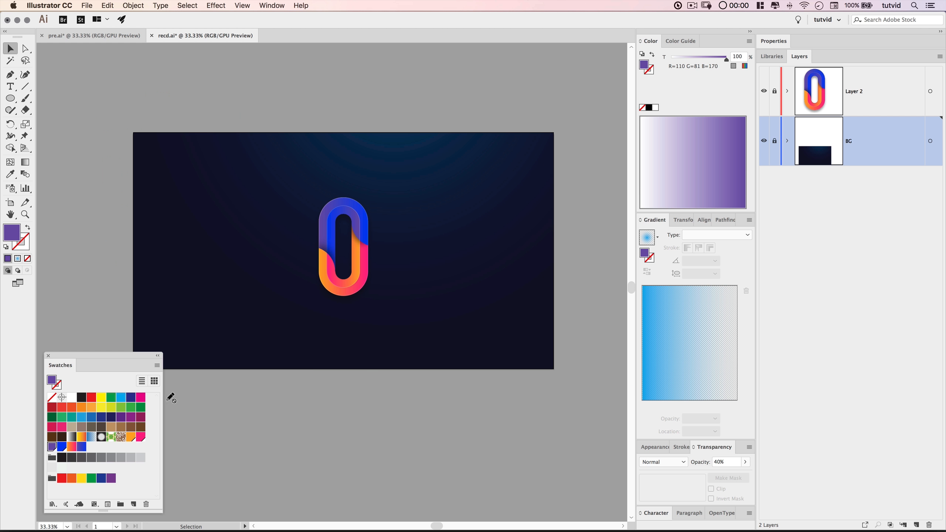
Try recolouring the blue global swatch to cyan by raising its green value to 228
{"action": "double_click", "coordinate": [62, 448]}
{"action": "left_click_drag", "start_coordinate": [528, 311], "coordinate": [541, 313]}
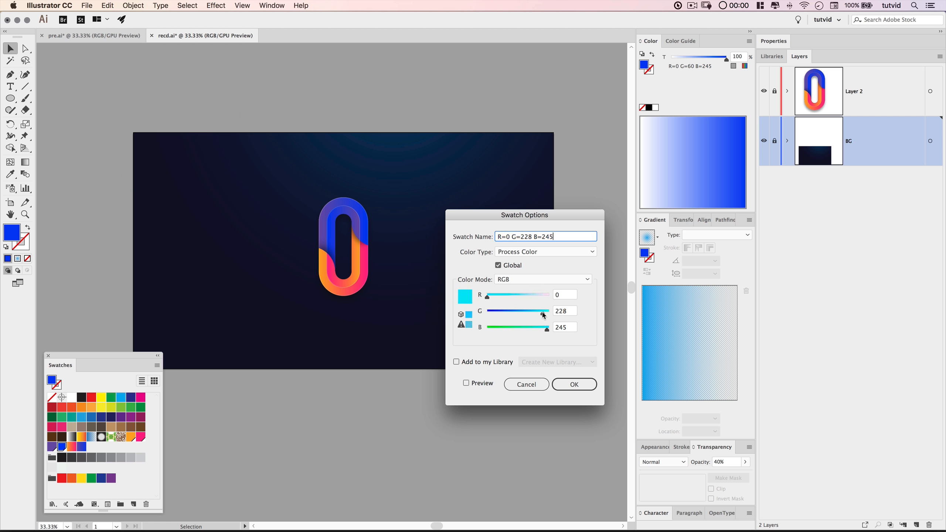
{"action": "left_click", "coordinate": [475, 384]}
{"action": "left_click", "coordinate": [593, 385]}
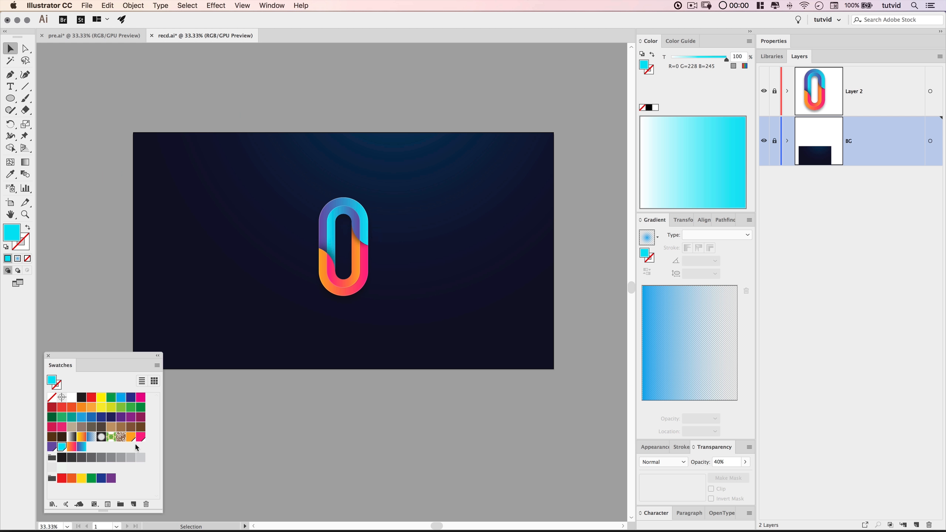
Undo the orange, purple and cyan swatch changes to restore the logo's original colours
{"action": "key", "text": "super+z"}
{"action": "key", "text": "super+z"}
{"action": "key", "text": "super+z"}
{"action": "key", "text": "super+z"}
{"action": "key", "text": "super+z"}
{"action": "key", "text": "super+z"}
Make Layer 2 the active layer and unlock it for editing the capsule logo
{"action": "mouse_move", "coordinate": [434, 275]}
{"action": "left_mouse_down"}
{"action": "mouse_move", "coordinate": [454, 291]}
{"action": "mouse_move", "coordinate": [441, 287]}
{"action": "left_mouse_up"}
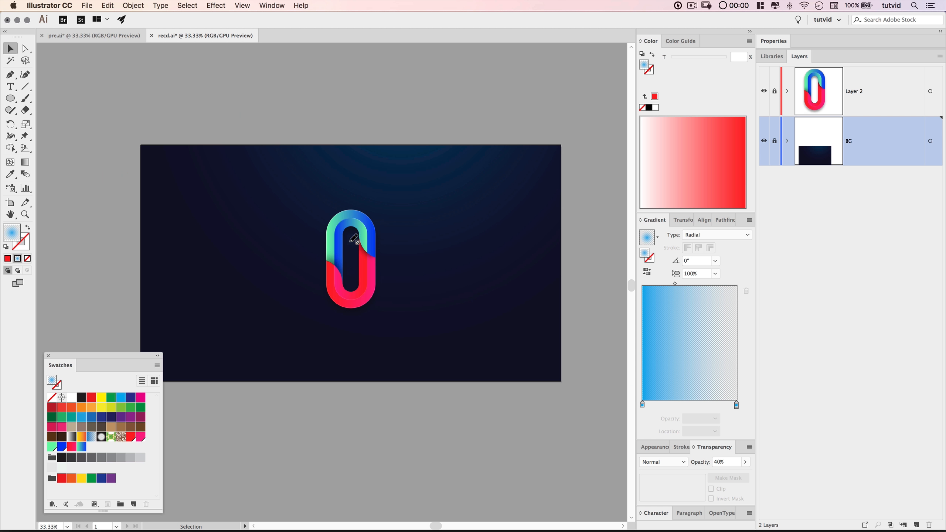
{"action": "left_click", "coordinate": [807, 101]}
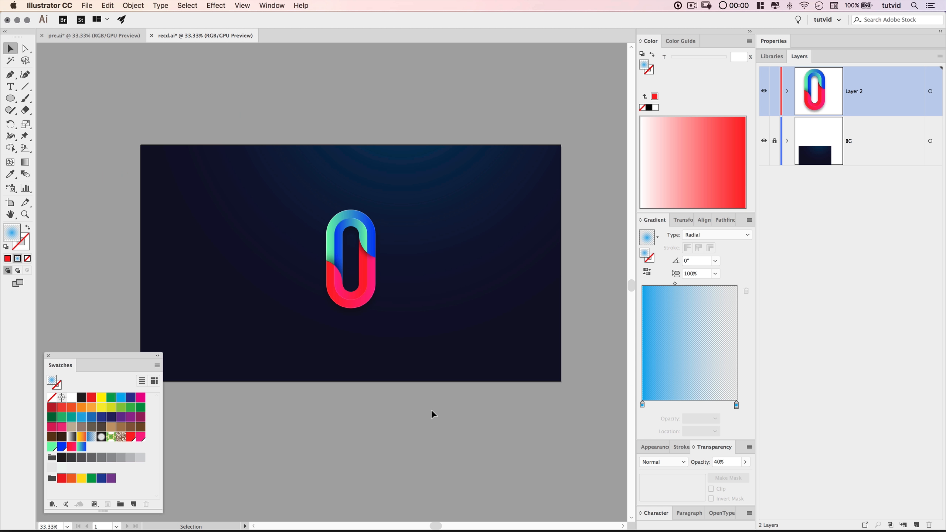
{"action": "key", "text": "super+equal"}
{"action": "key", "text": "super+equal"}
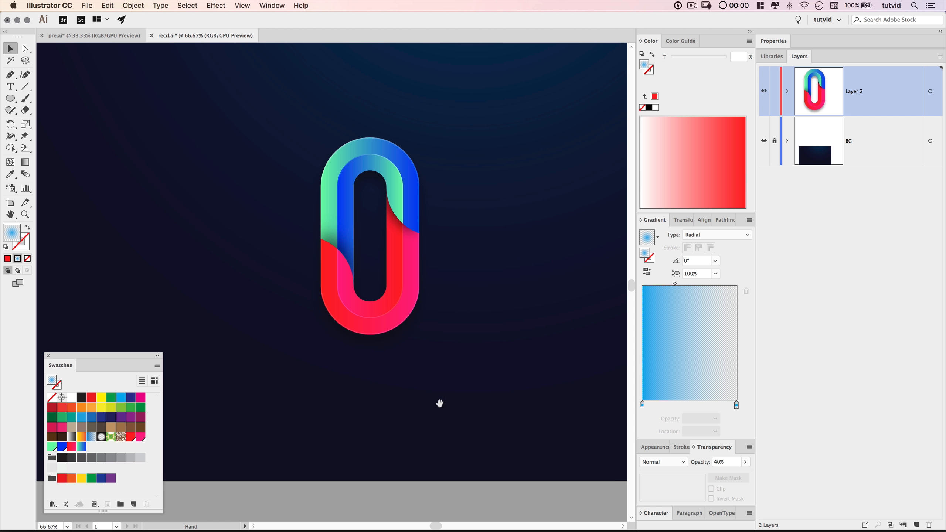
{"action": "left_click_drag", "start_coordinate": [415, 302], "coordinate": [407, 321]}
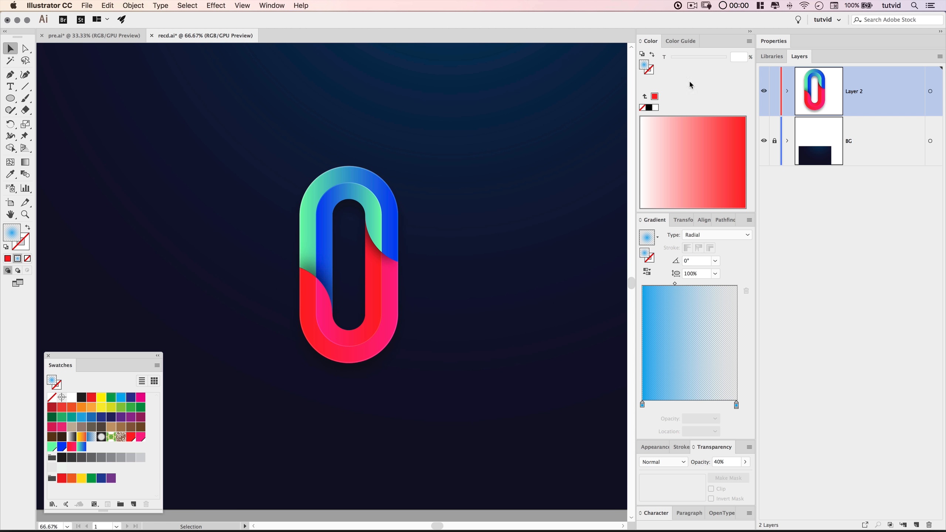